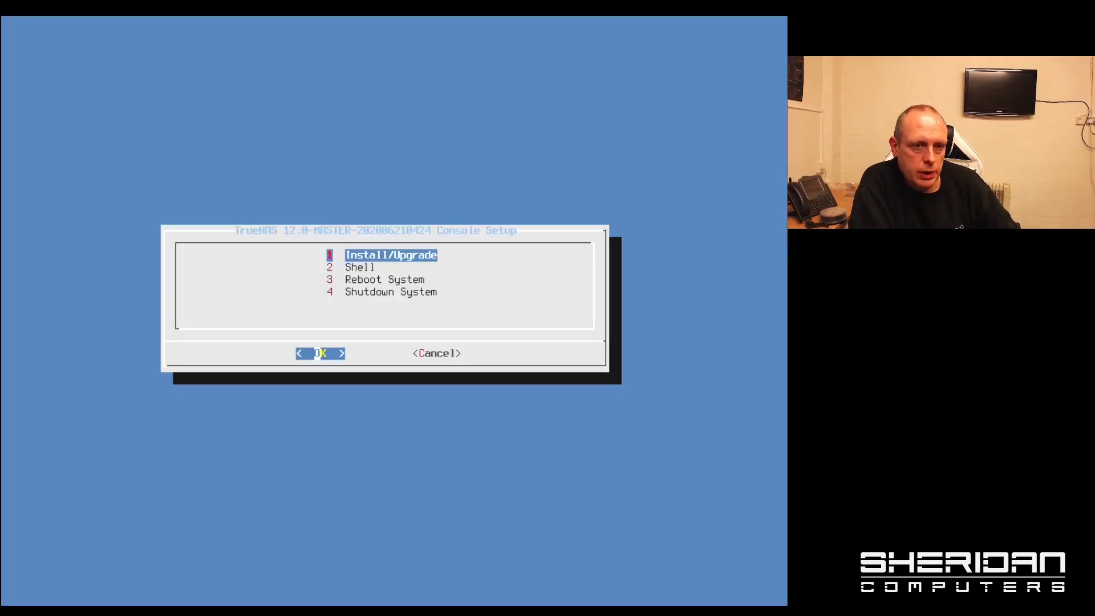
- Start Install/Upgrade and select the 465.8 GiB ada0 drive as the install target
key("Return")
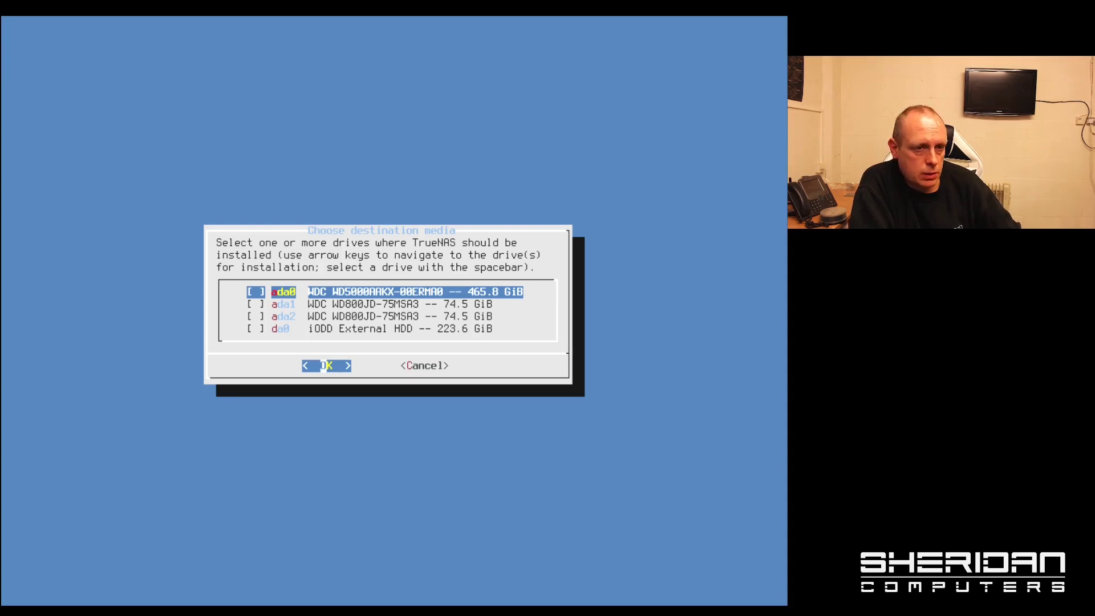
key("Down")
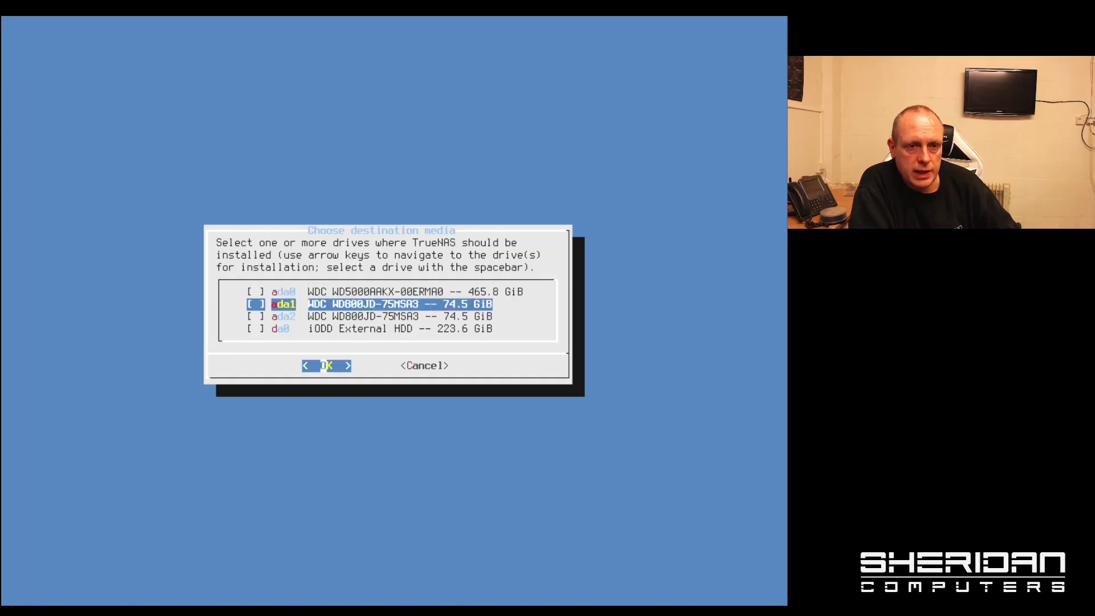
key("Down")
key("Up")
key("Up")
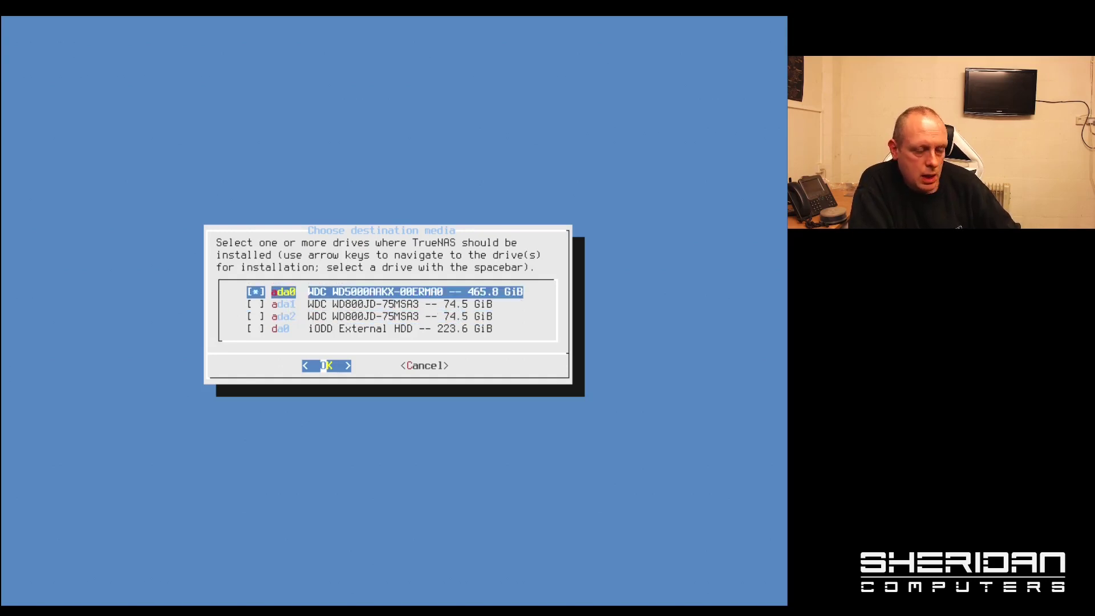
key("Return")
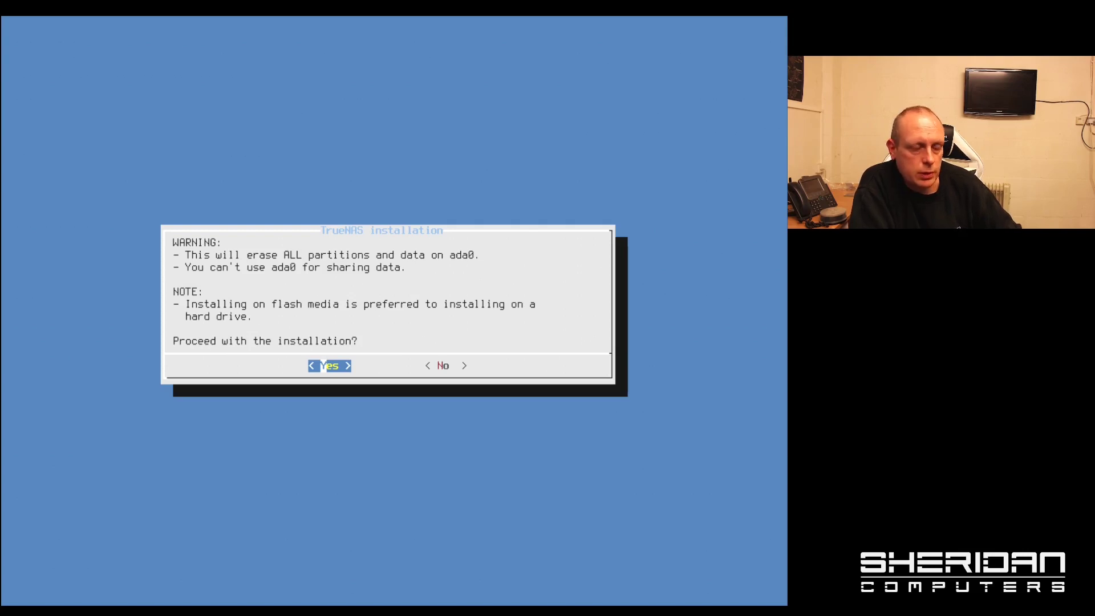
- Agree to erase ada0, set and confirm the root password, and pick BIOS boot mode
key("Return")
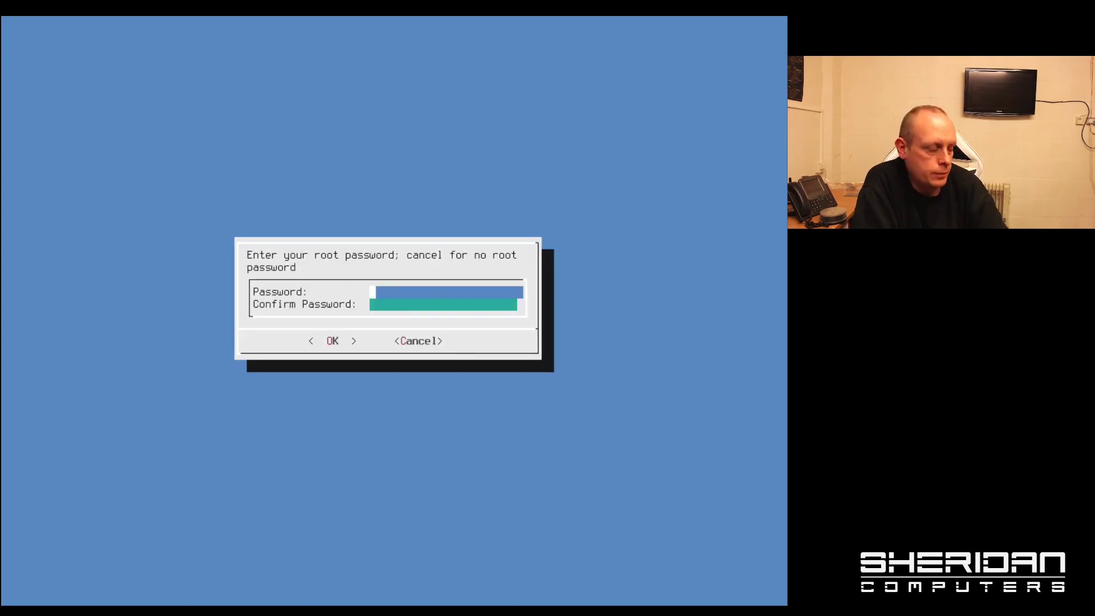
type("******")
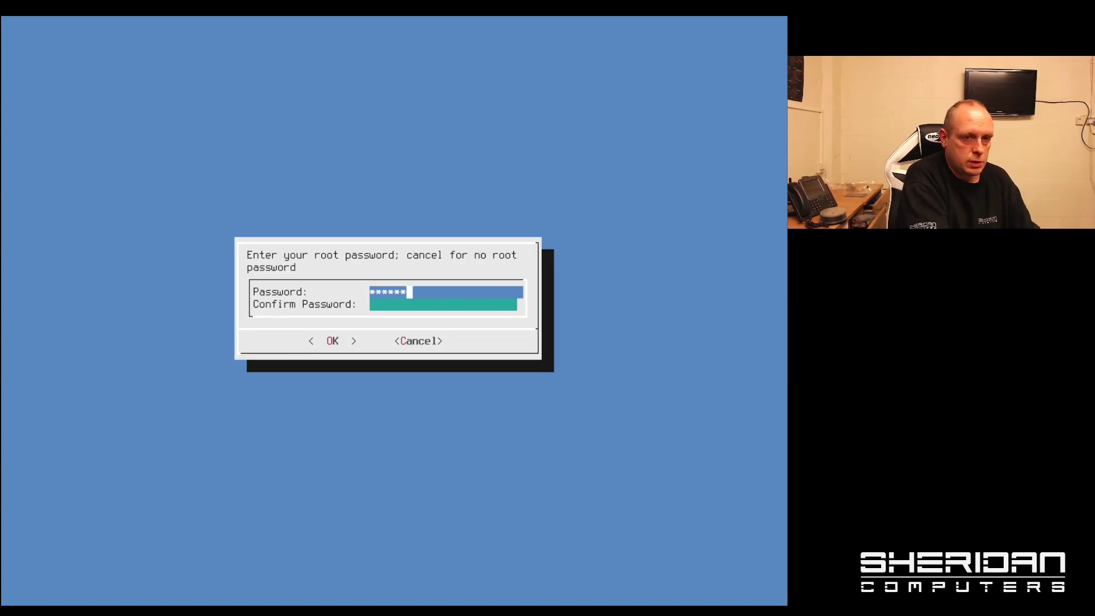
type("****")
key("Tab")
type("****")
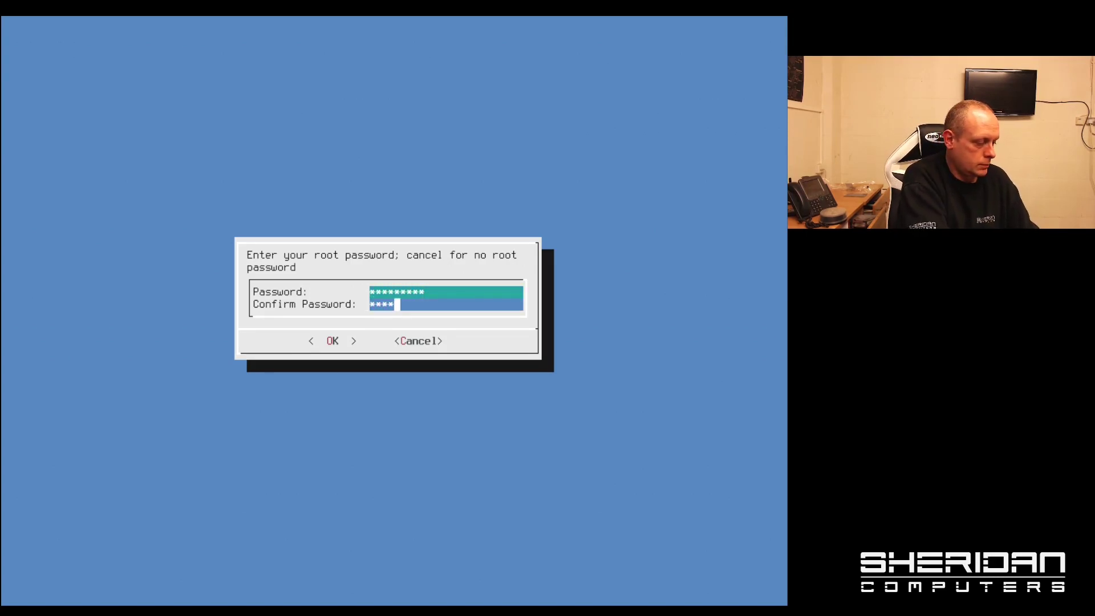
type("***")
key("BackSpace")
key("BackSpace")
key("BackSpace")
key("BackSpace")
key("BackSpace")
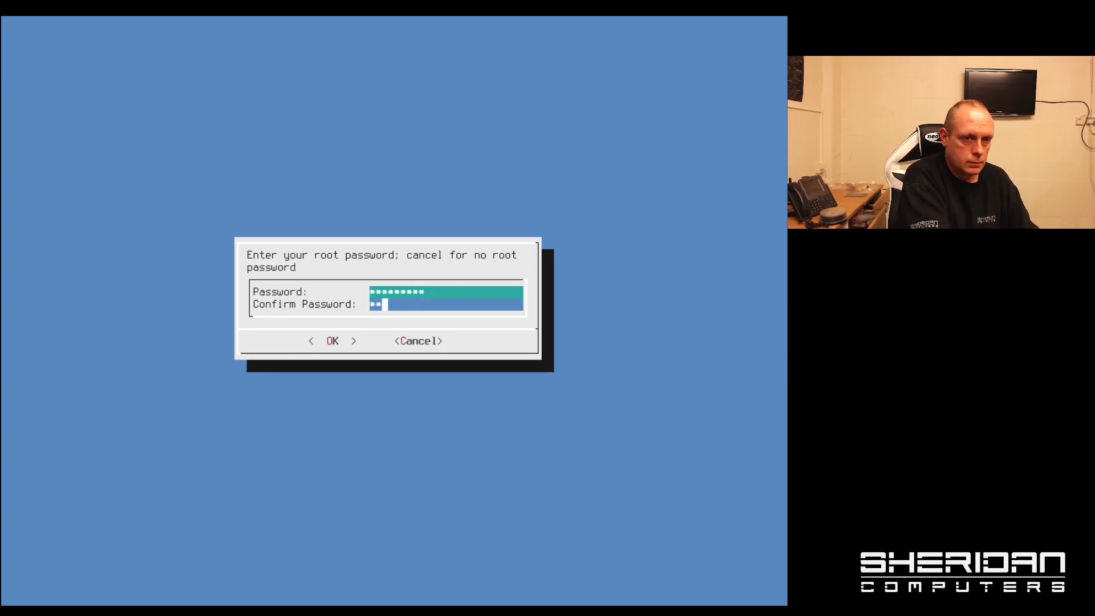
key("BackSpace")
key("BackSpace")
type("*******")
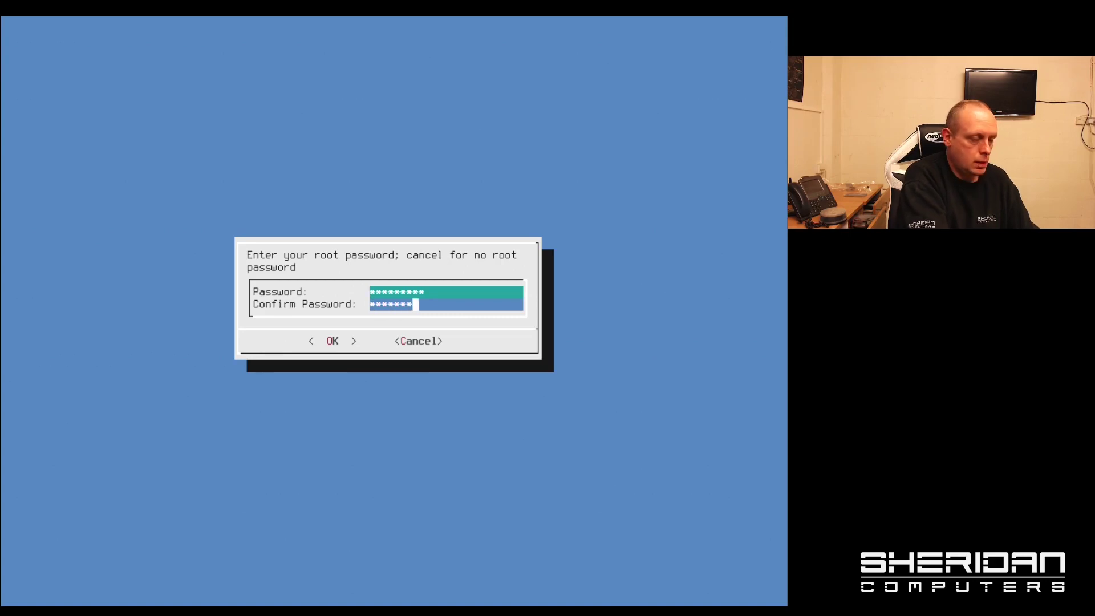
type("**")
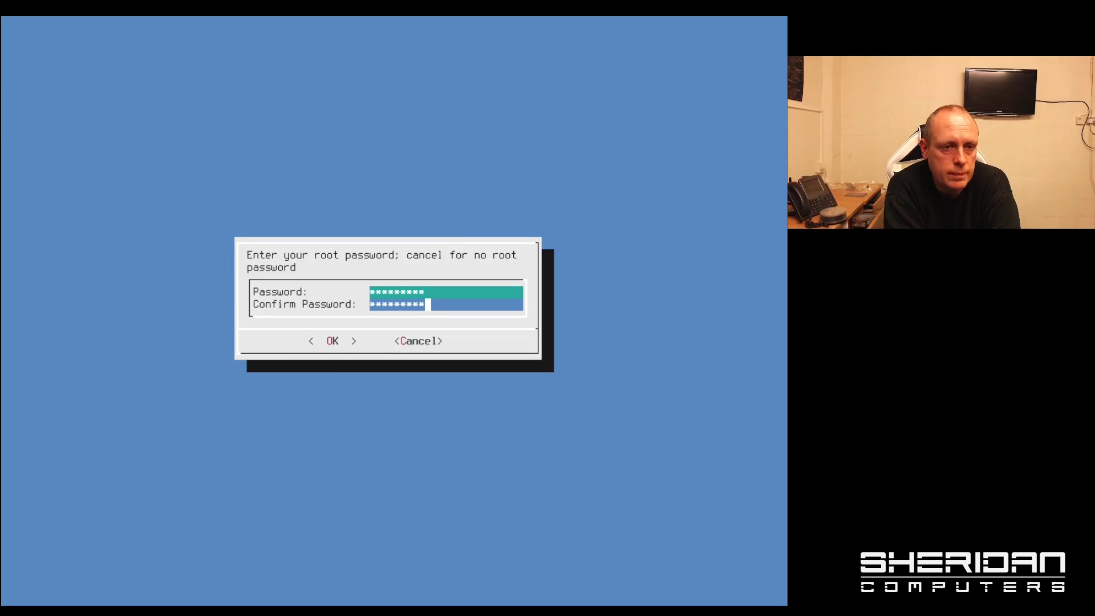
key("Return")
key("Right")
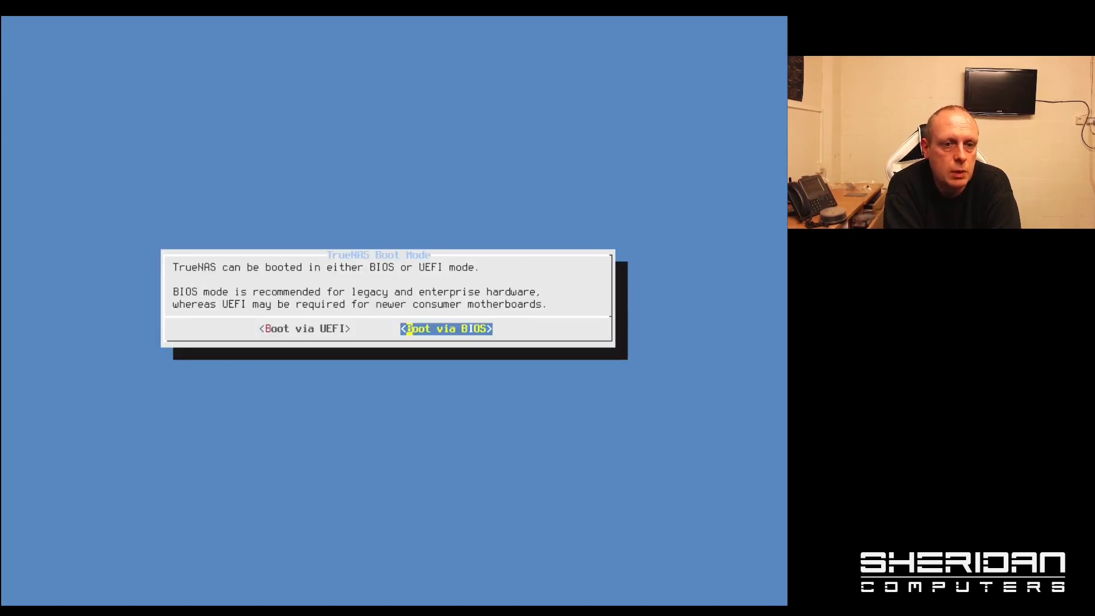
- Confirm Boot via BIOS and create the 16GB swap to install onto ada0
key("Return")
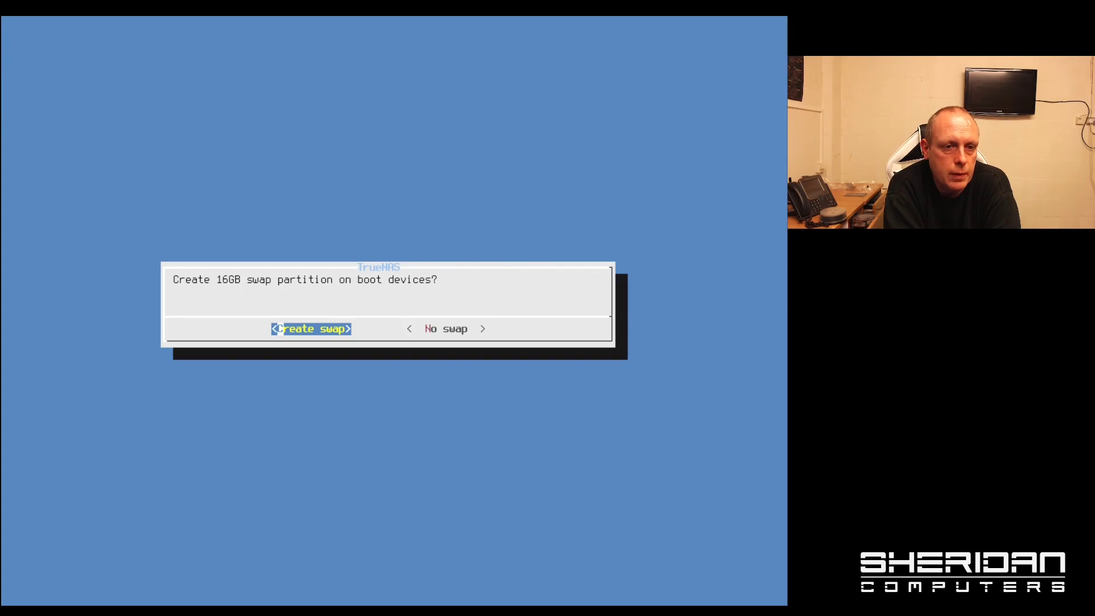
key("Return")
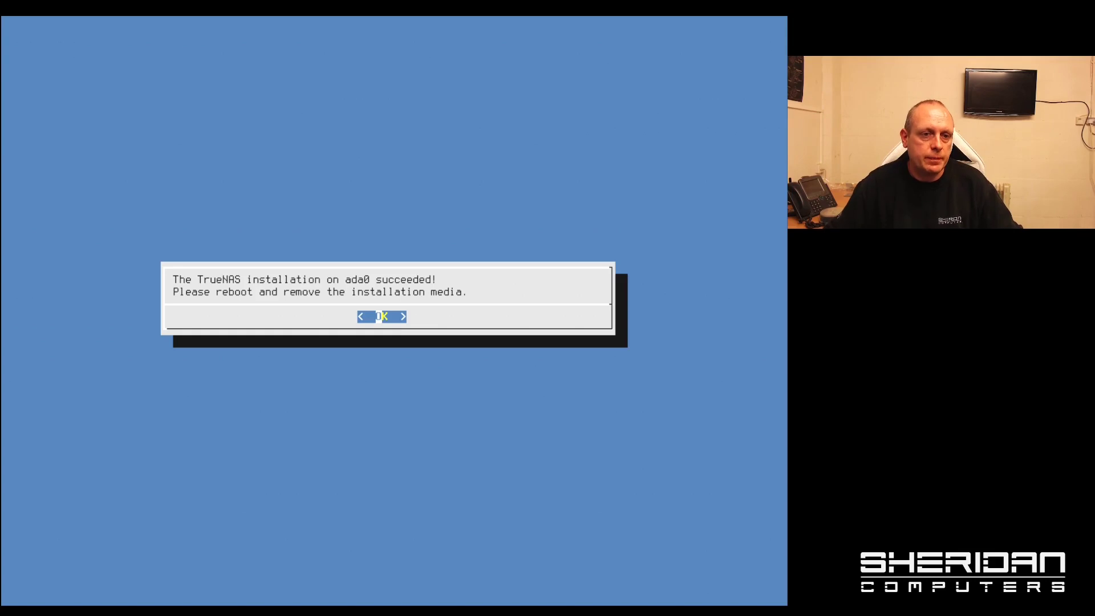
- Dismiss the installation-succeeded message and choose 3 Reboot System from the console menu
key("Return")
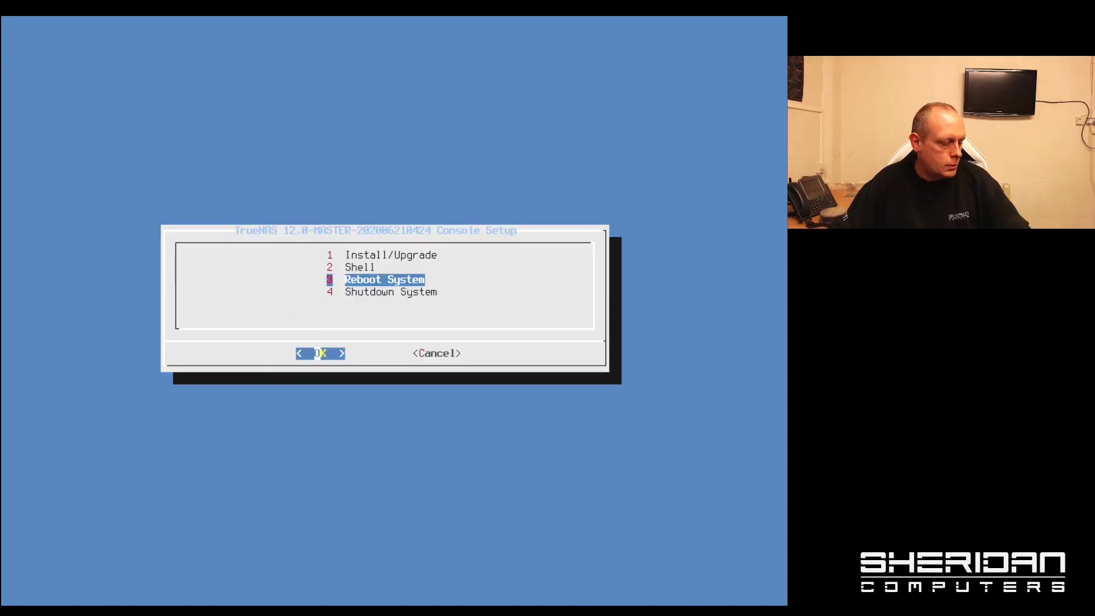
key("Return")
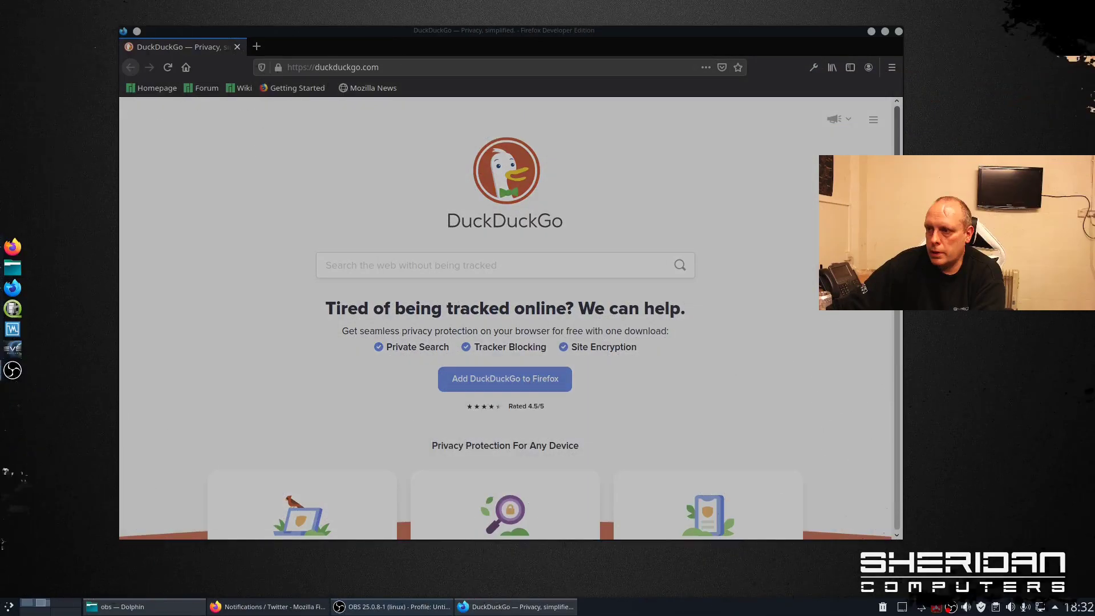
- Load the TrueNAS web interface at 10.1.10.111 in Firefox
left_click_drag(773, 38, 673, 37)
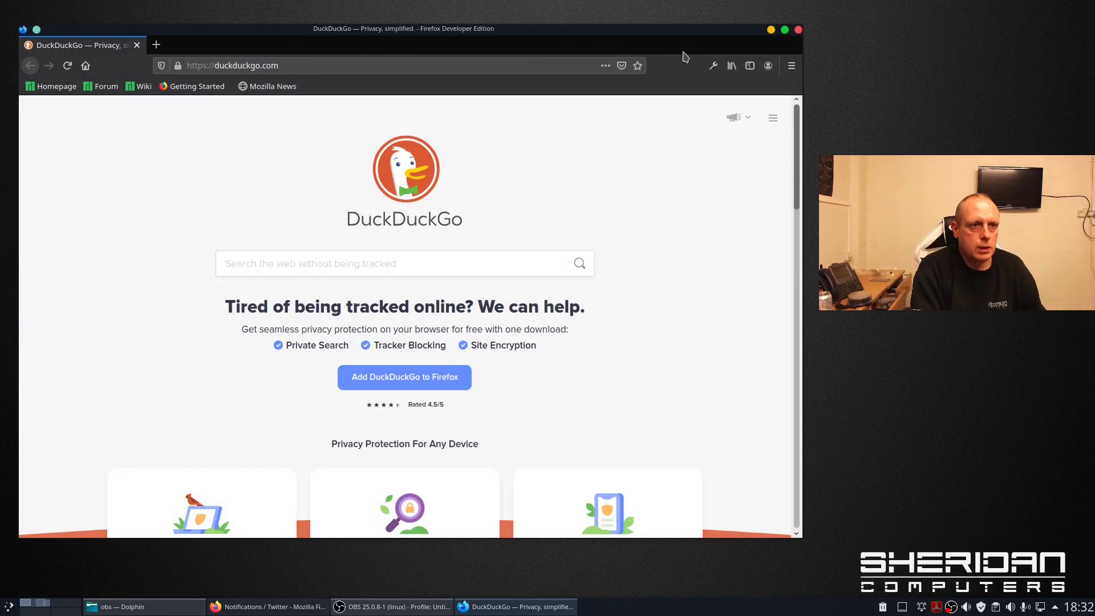
left_click(271, 65)
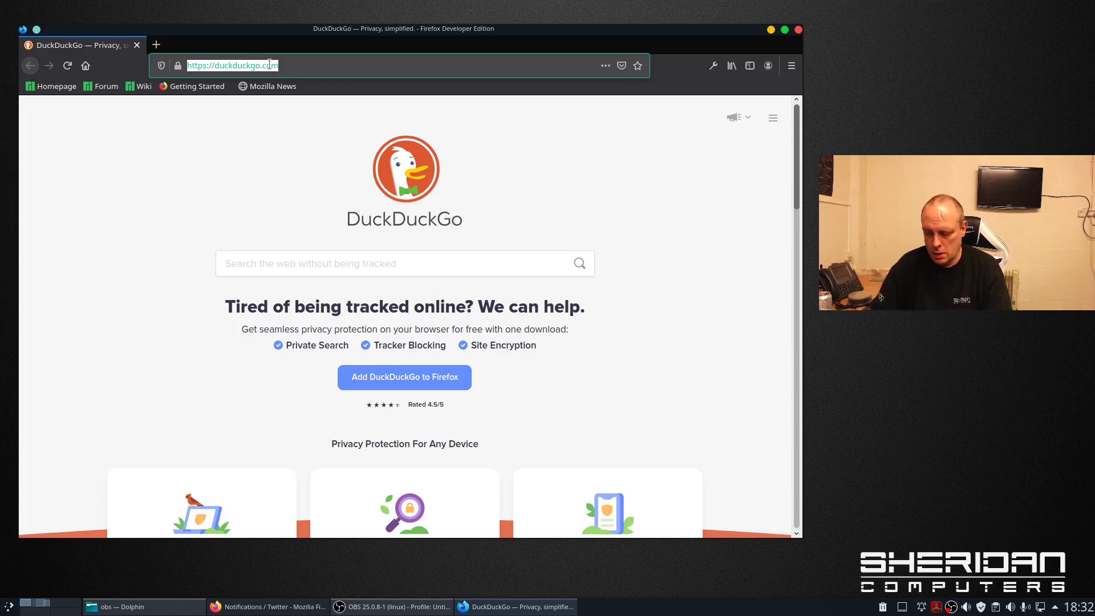
type("10.1.10.111")
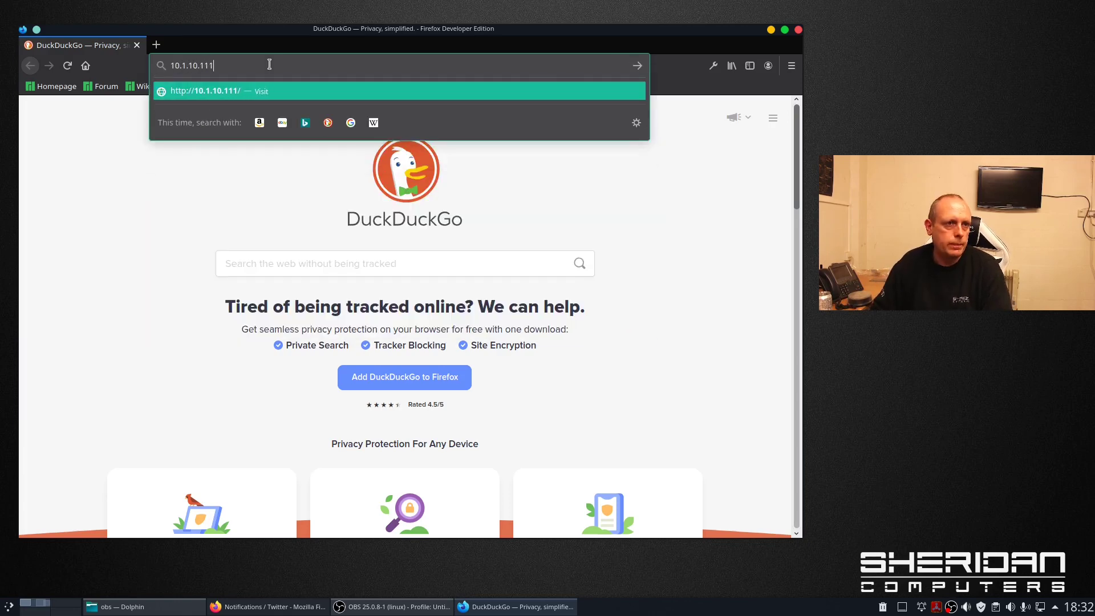
key("Return")
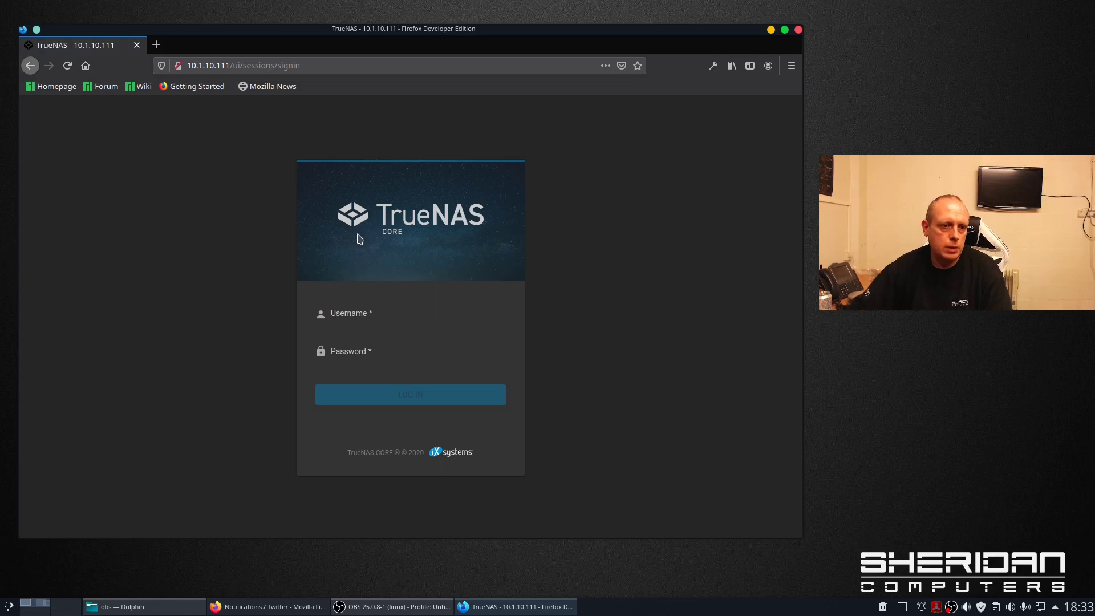
- Log in as root with the account password
left_click(400, 315)
type("root")
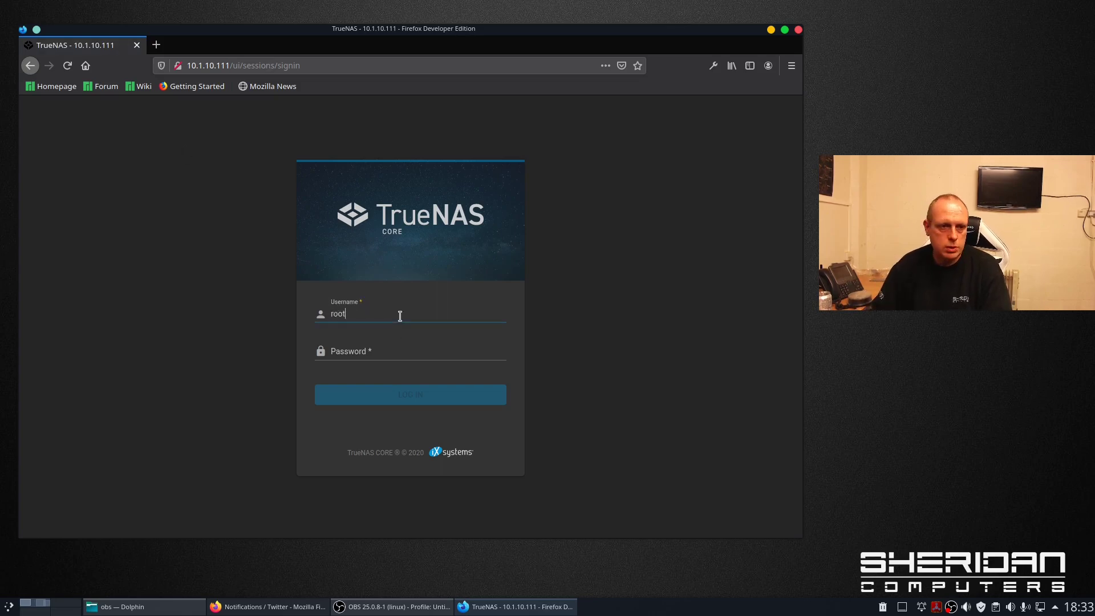
key("Tab")
type("****")
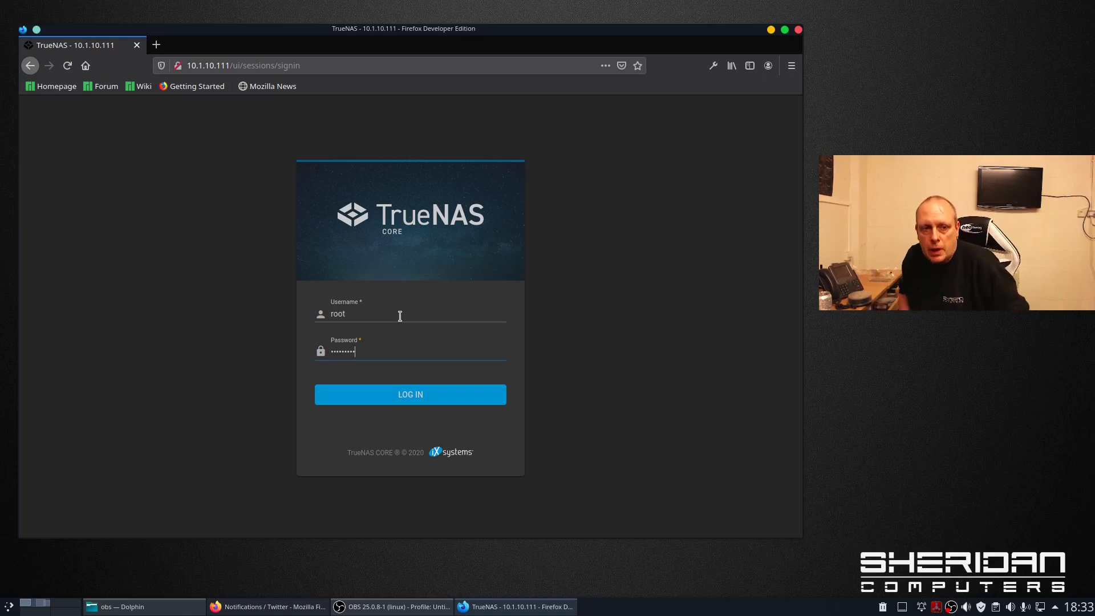
key("Return")
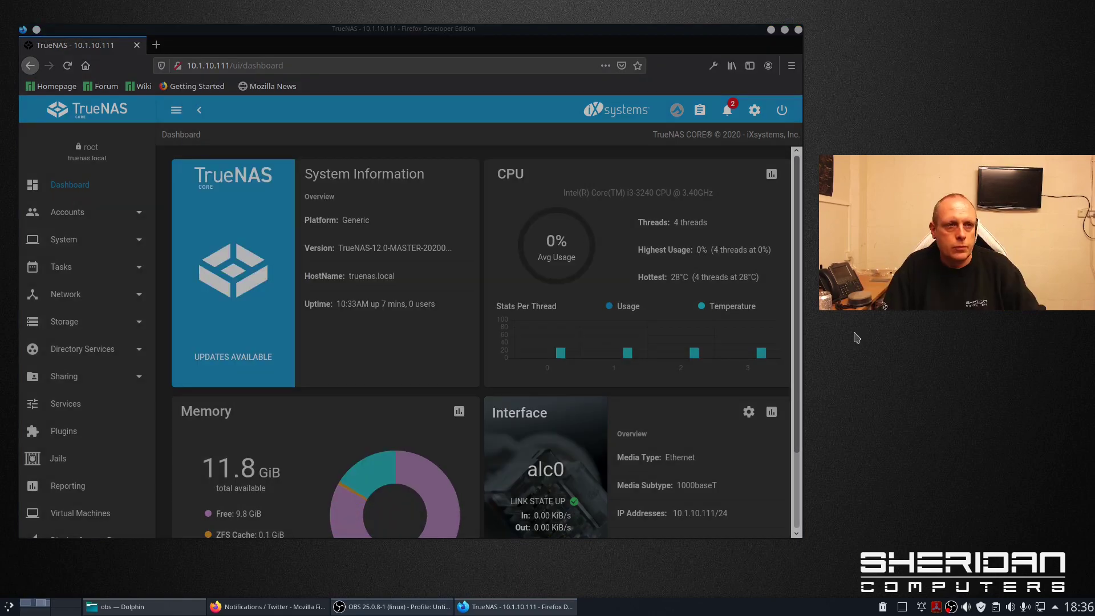
- Search 'truenas core' in a new tab and open the iXsystems 'TrueNAS CORE is the new FreeNAS' post
left_click(156, 44)
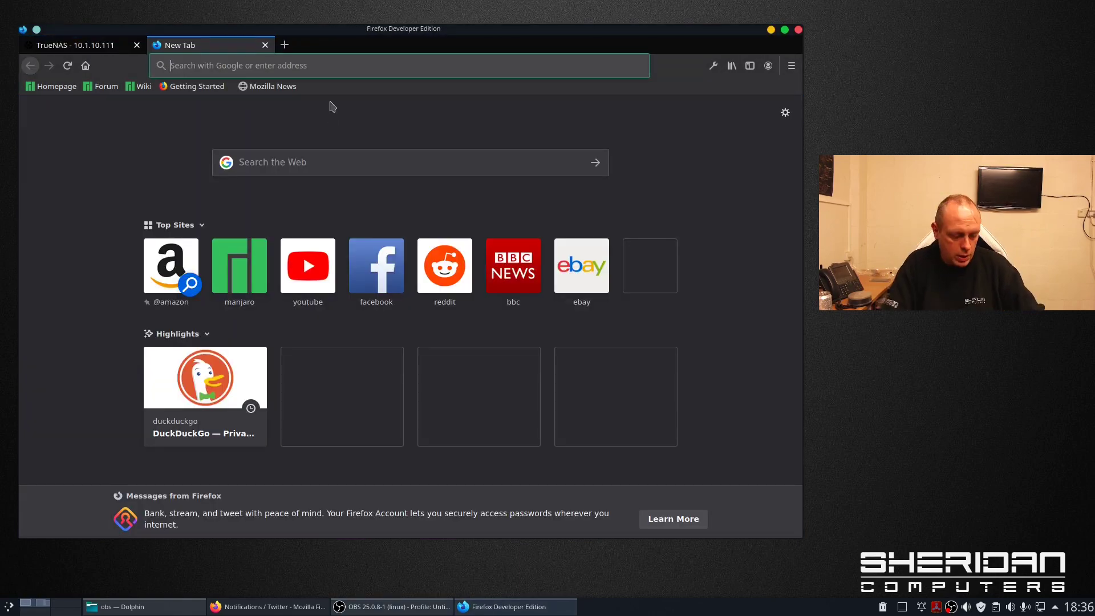
type("true co")
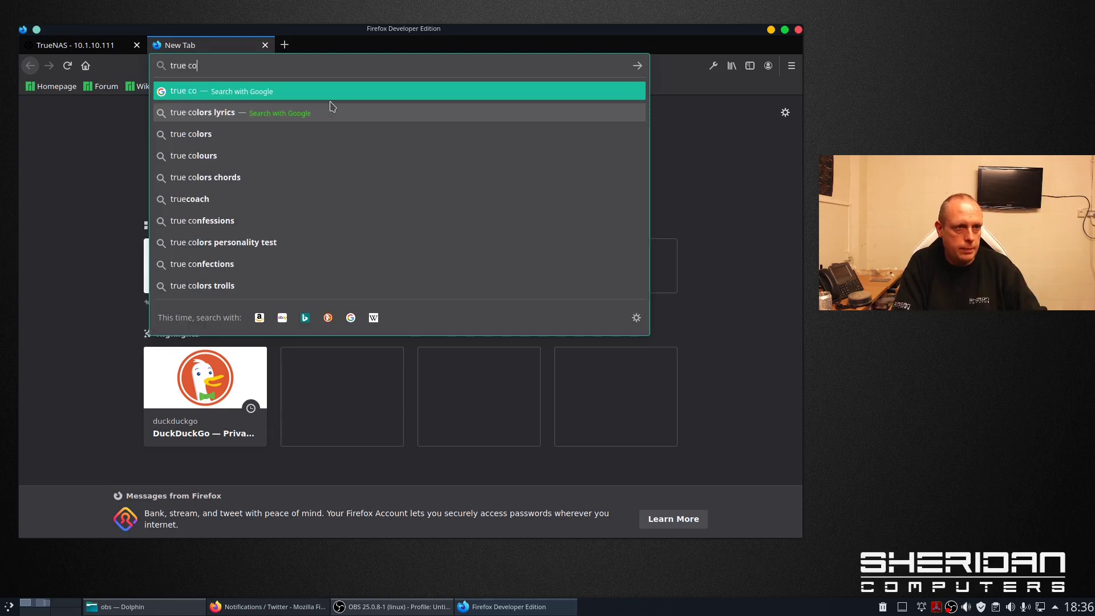
key("BackSpace")
key("BackSpace")
type("nas core")
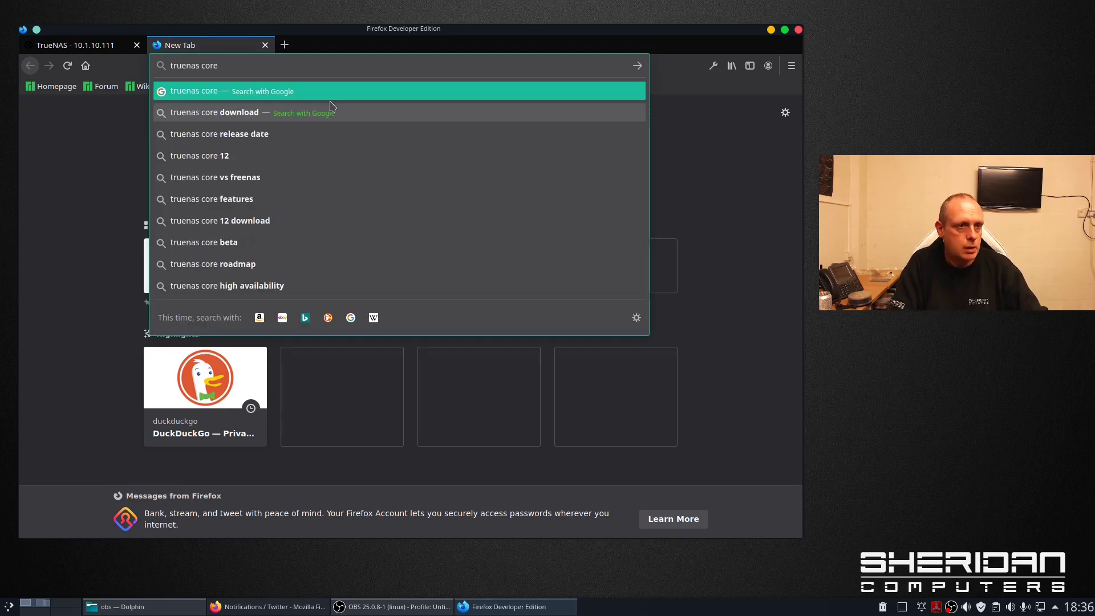
key("Return")
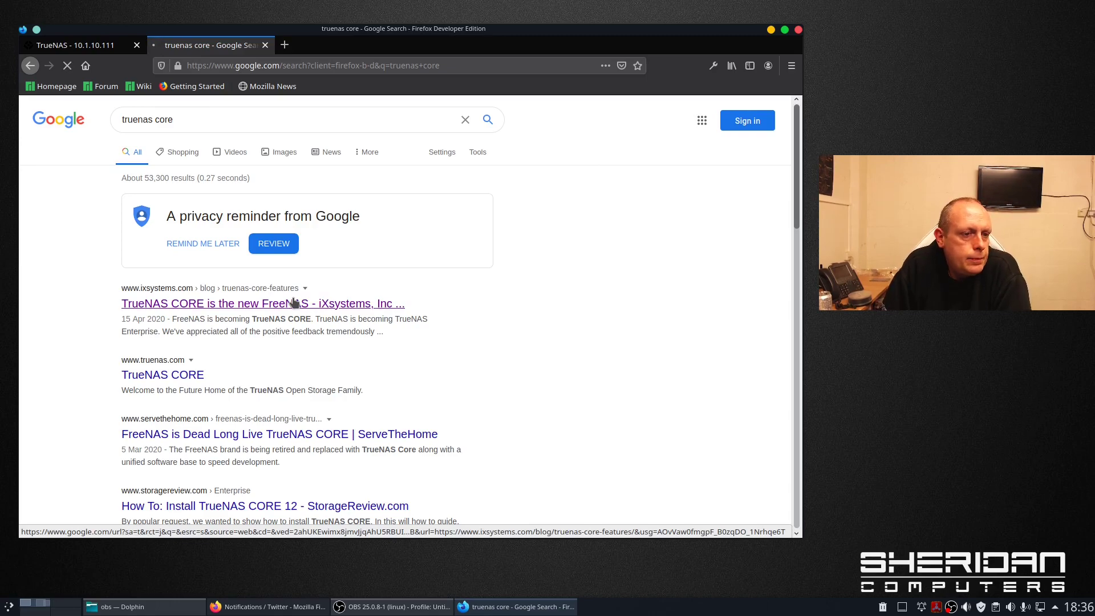
left_click(293, 302)
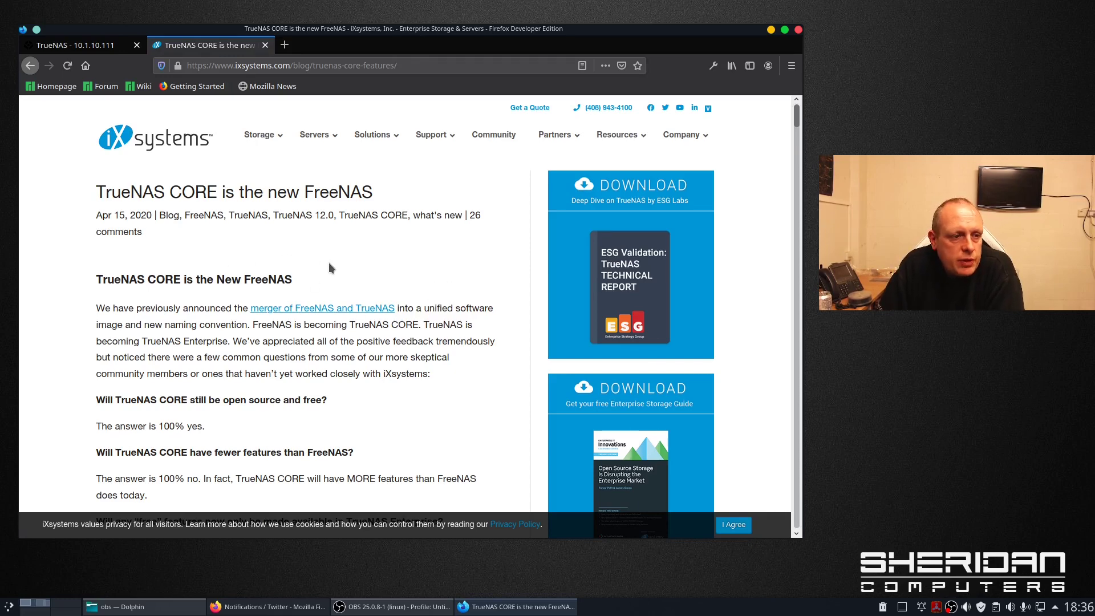
- Scroll the blog post past the TrueNAS 12.0 feature comparison table to Metadata on Flash
scroll(302, 263, "down", 3)
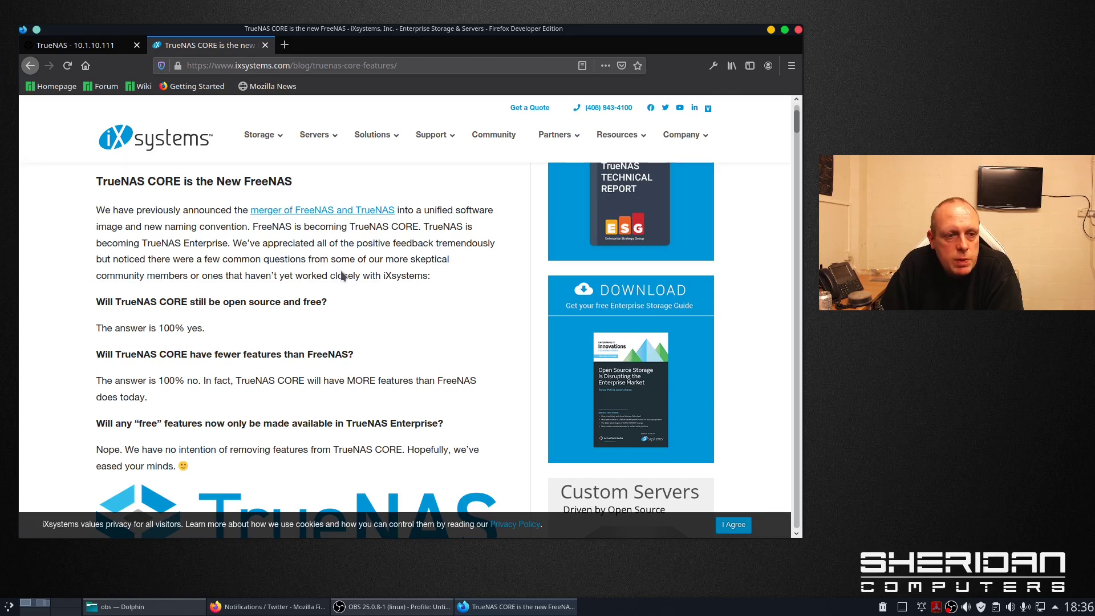
scroll(341, 271, "down", 2)
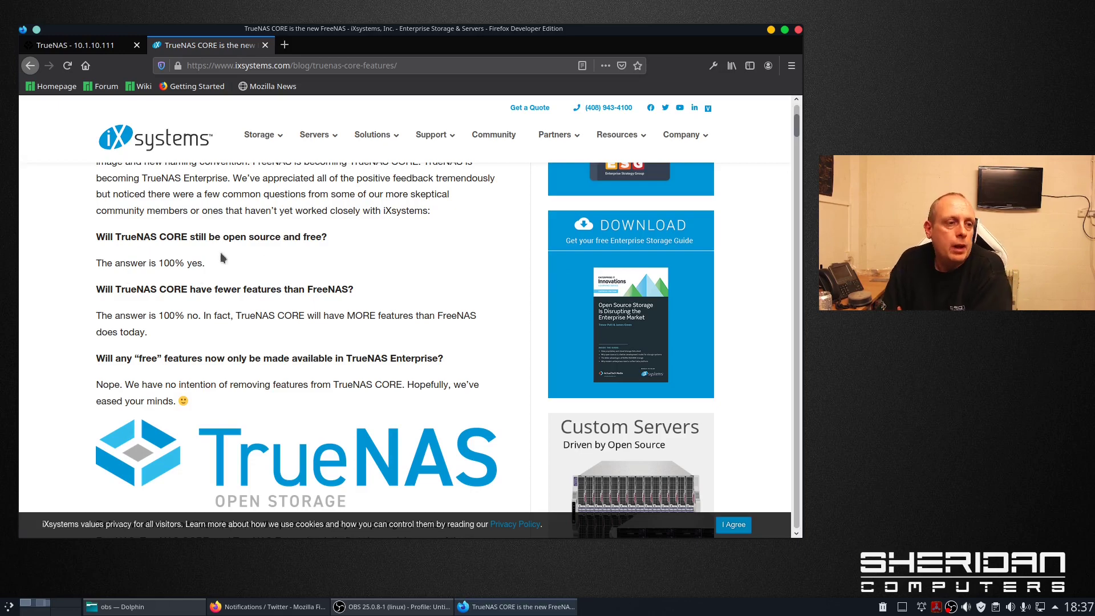
scroll(301, 258, "down", 1)
scroll(302, 259, "down", 2)
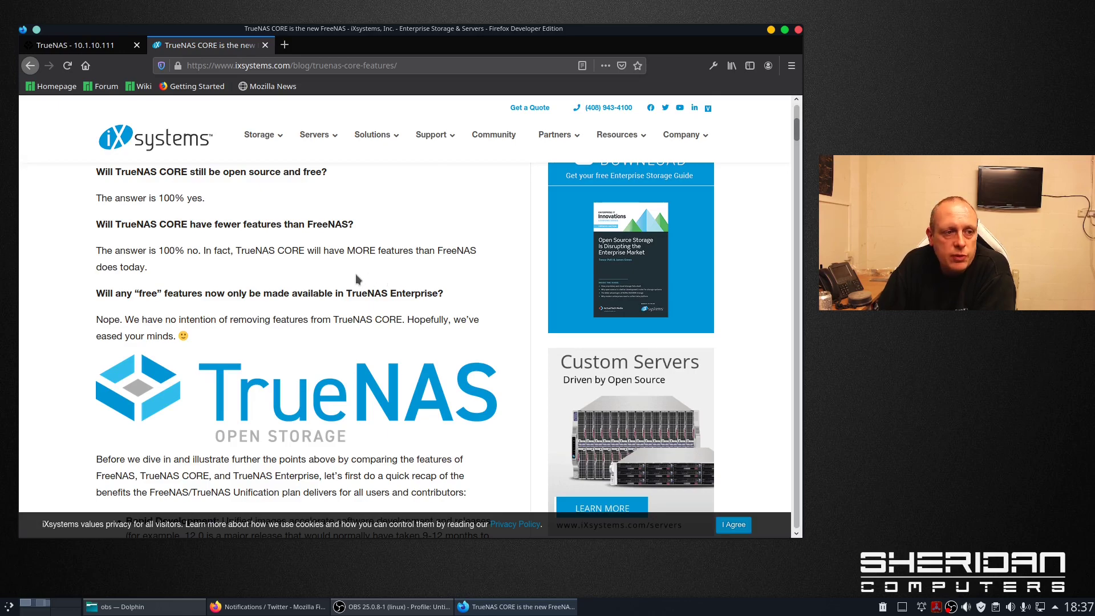
scroll(354, 277, "down", 2)
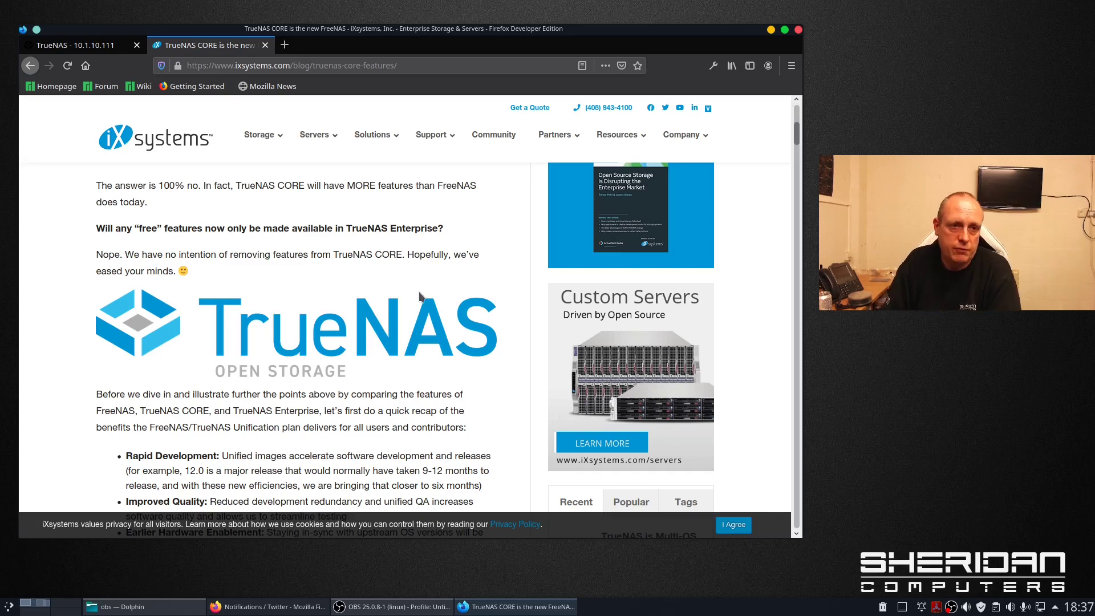
scroll(382, 274, "down", 2)
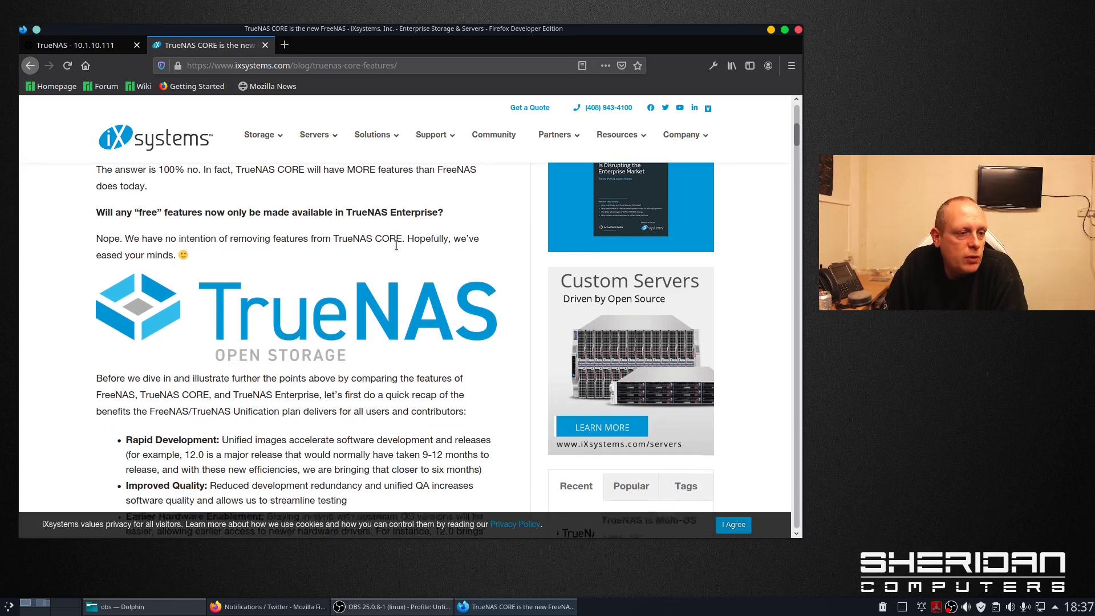
scroll(382, 254, "down", 2)
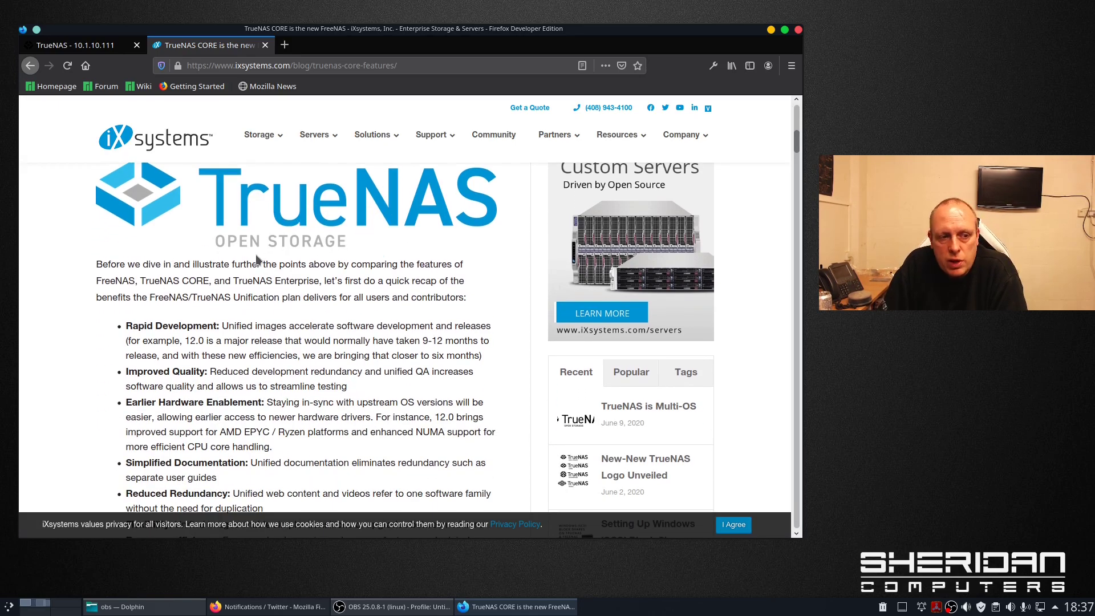
scroll(249, 279, "down", 2)
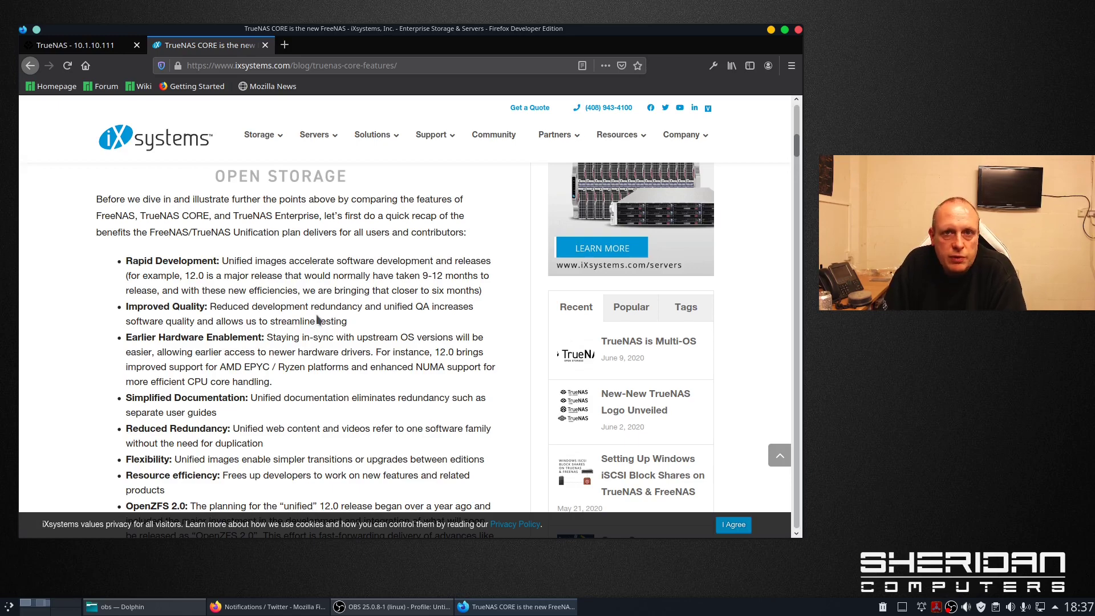
scroll(319, 320, "down", 2)
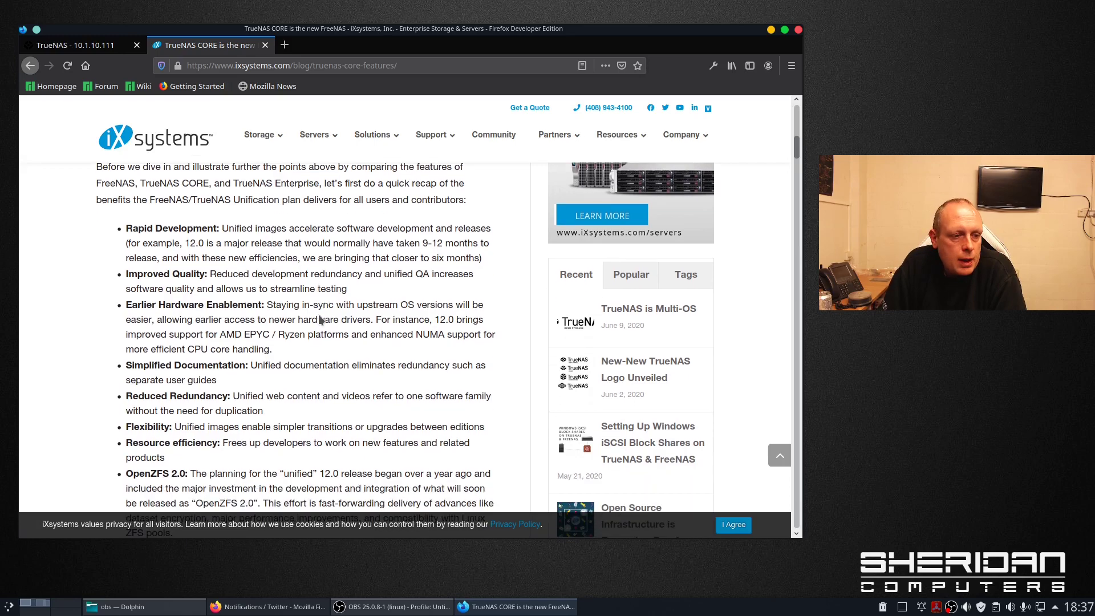
scroll(319, 319, "down", 4)
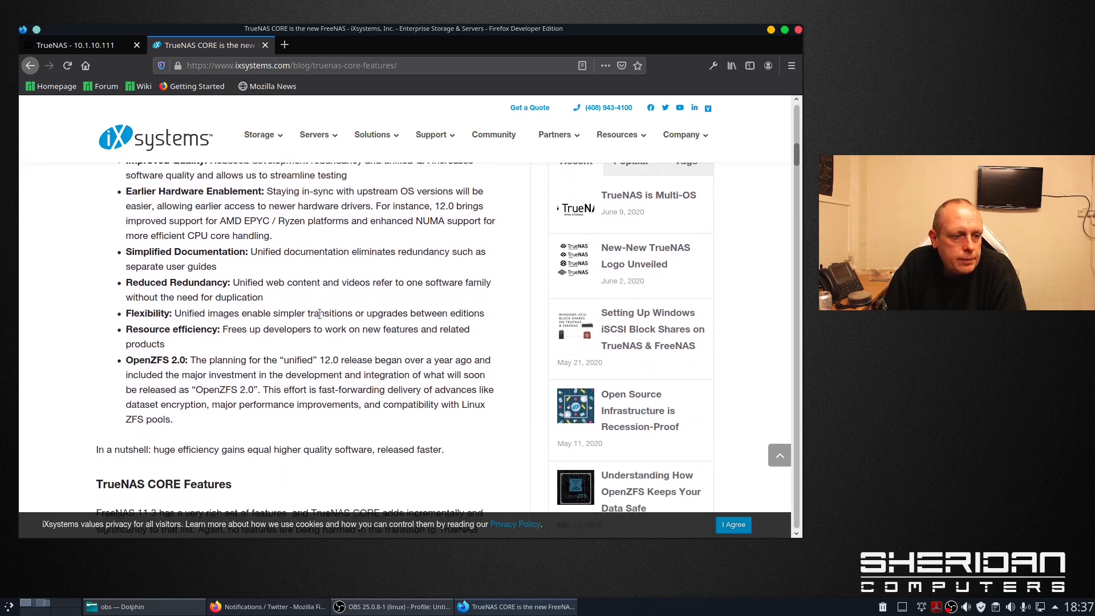
scroll(320, 313, "down", 4)
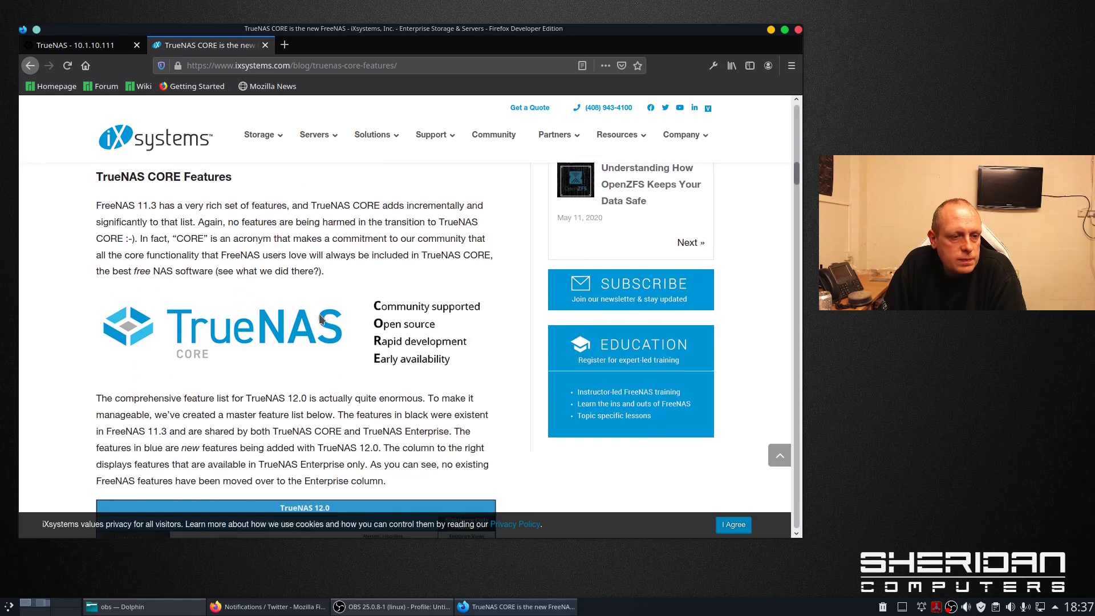
scroll(293, 287, "up", 1)
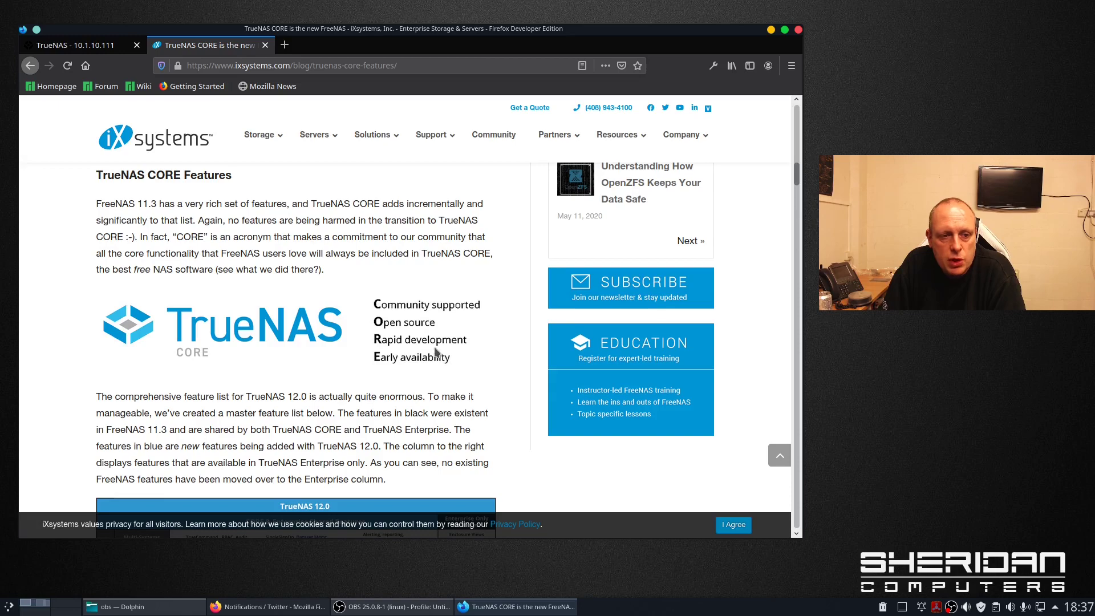
scroll(429, 322, "down", 4)
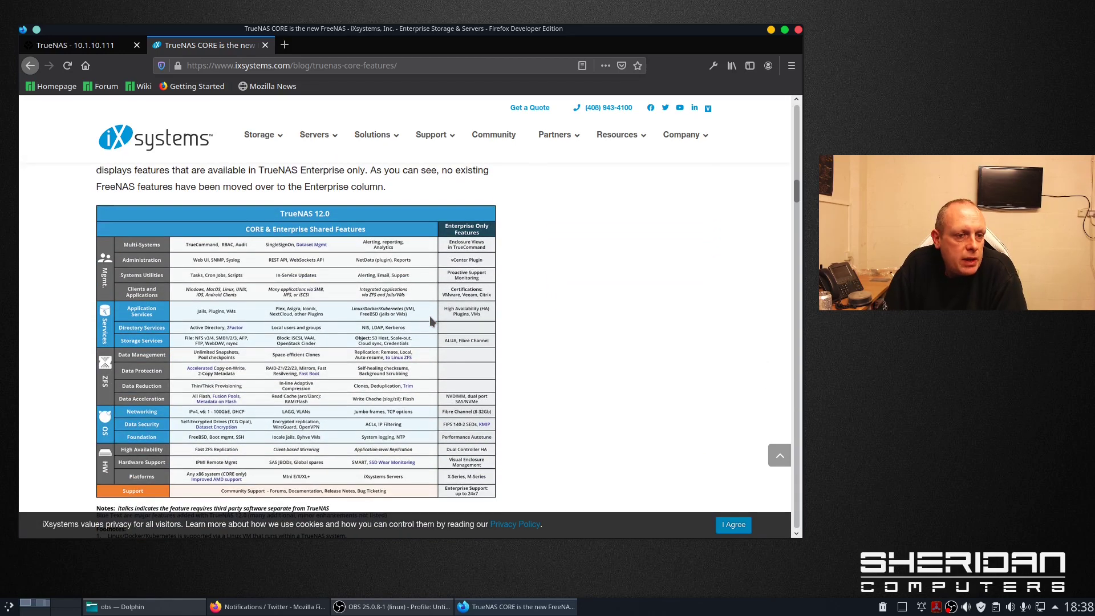
scroll(429, 316, "down", 1)
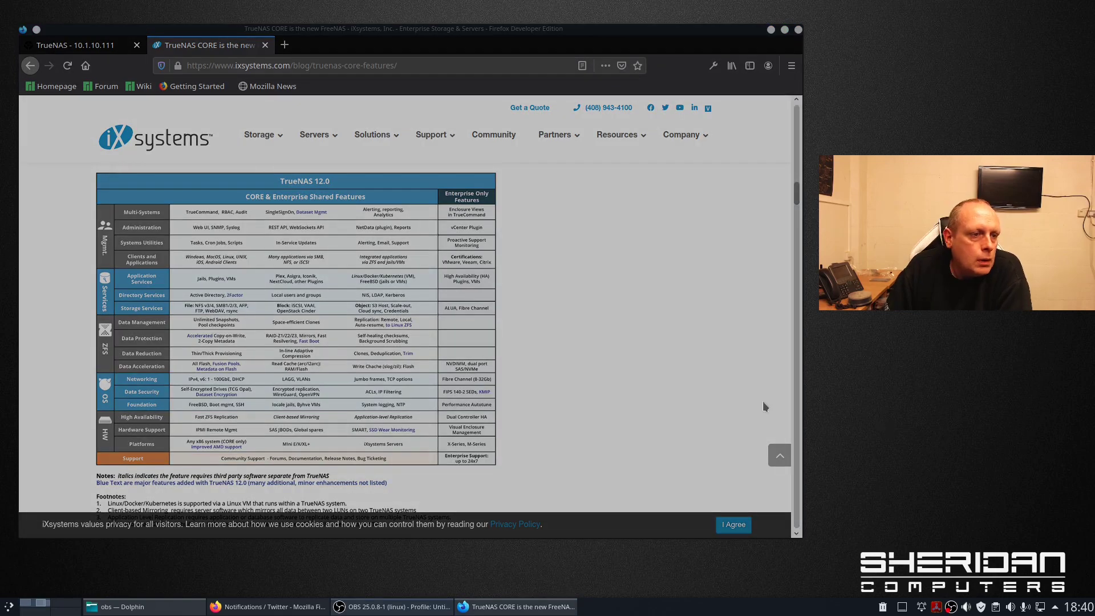
left_click(733, 401)
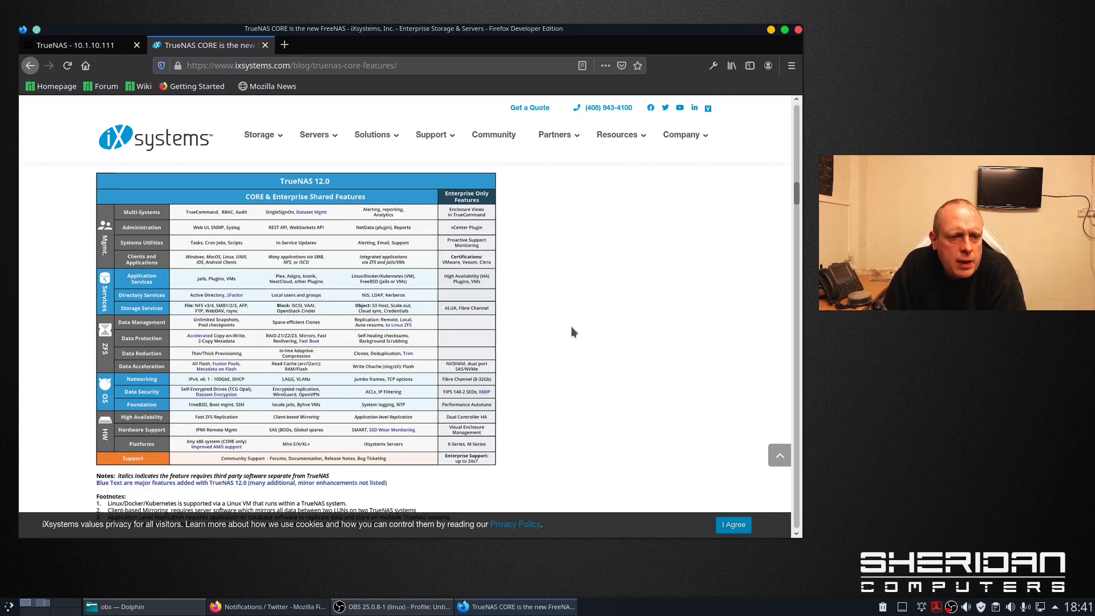
scroll(572, 331, "down", 1)
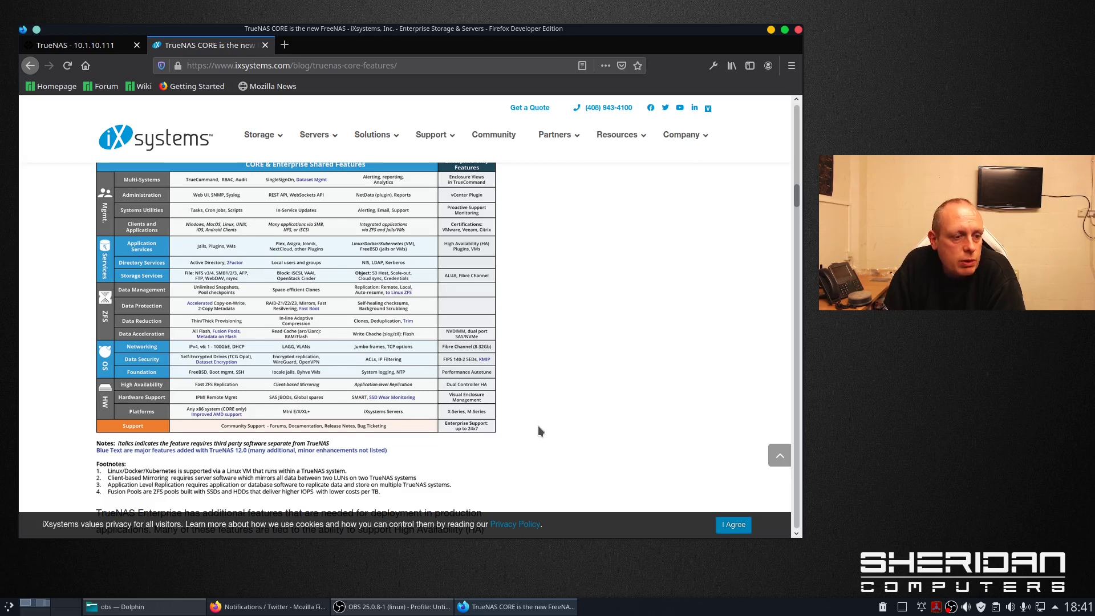
scroll(568, 375, "down", 3)
scroll(568, 374, "down", 6)
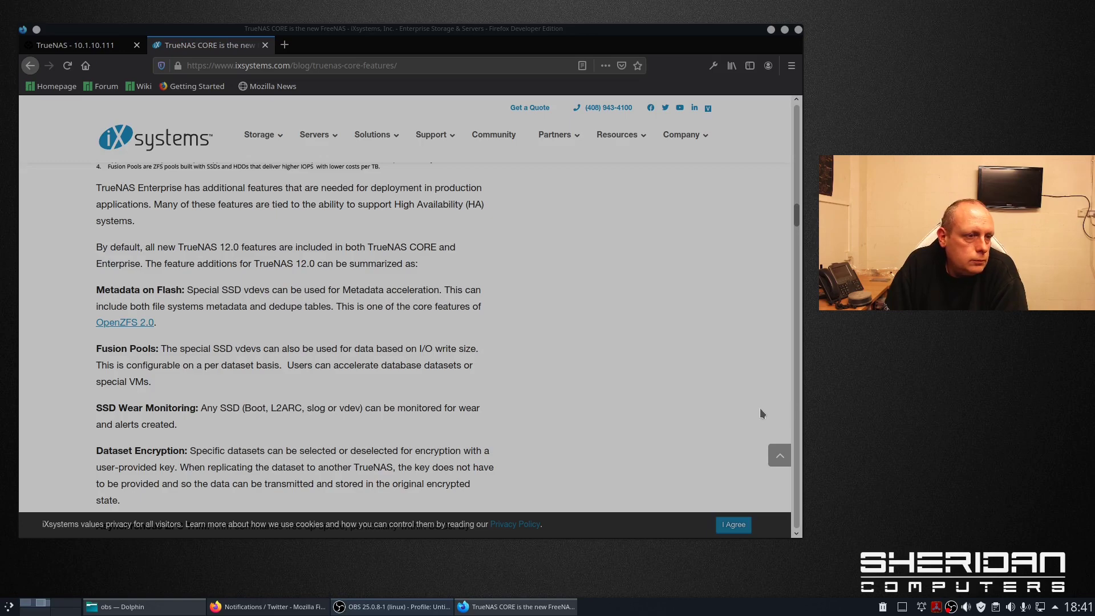
- Scroll through the new-feature descriptions from Metadata on Flash down to API Keys
left_click(759, 408)
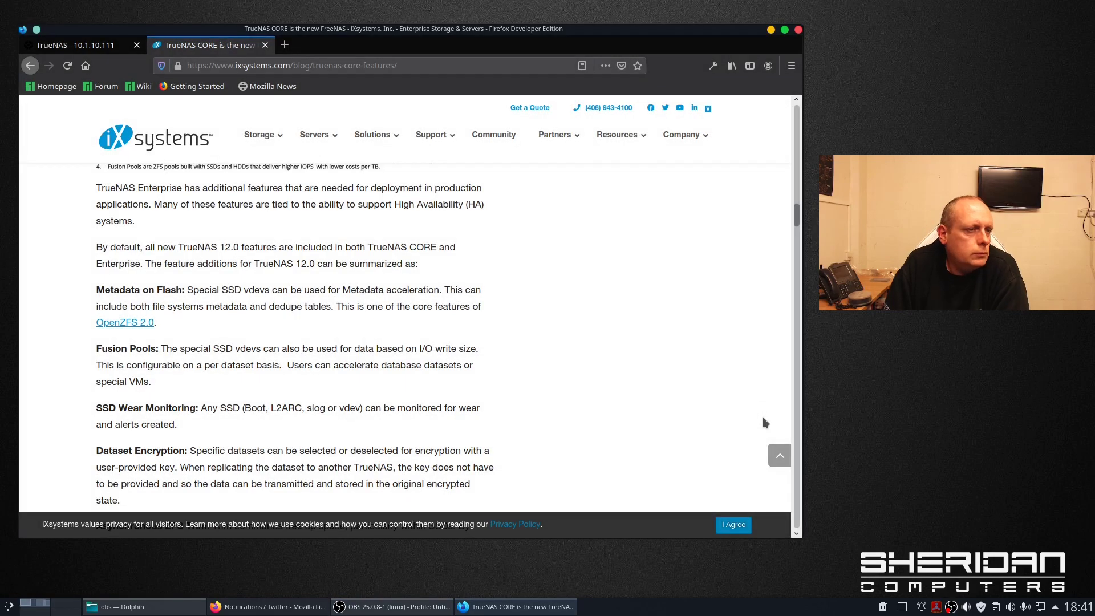
scroll(630, 380, "down", 2)
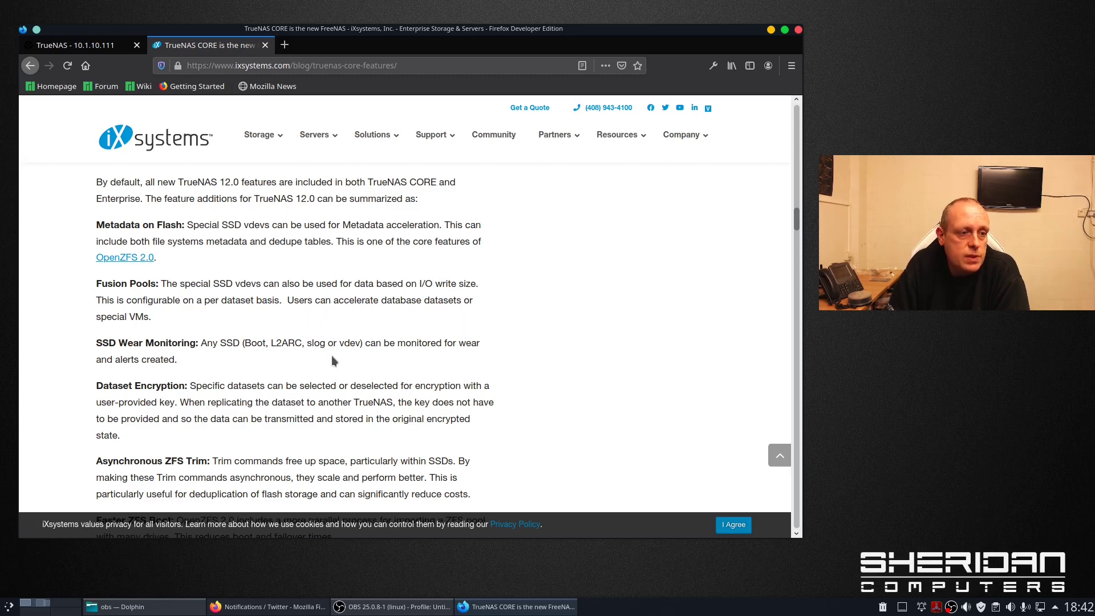
scroll(333, 376, "down", 2)
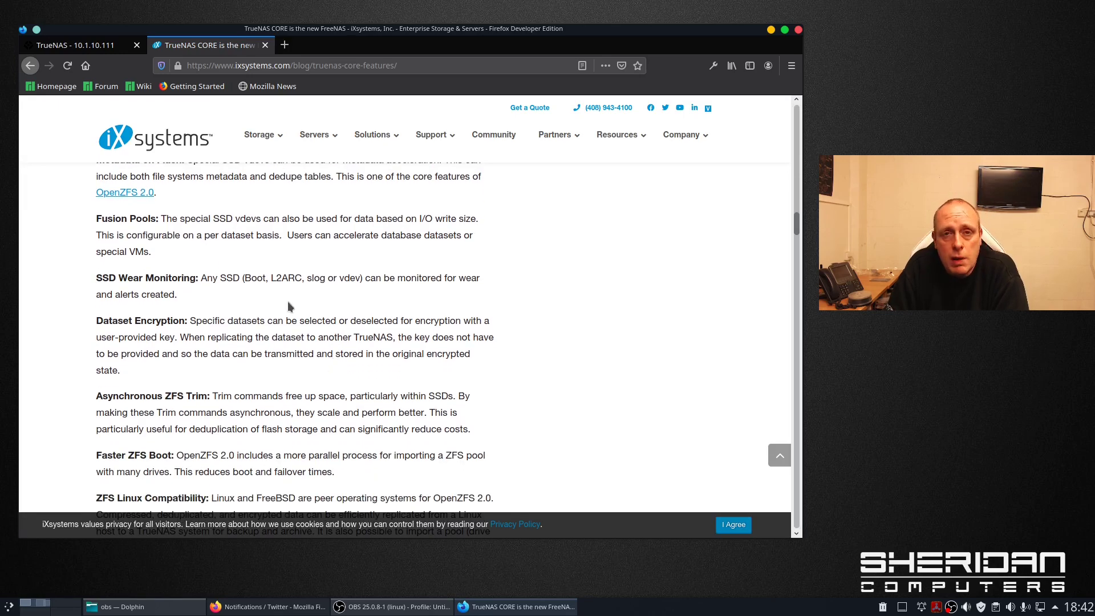
scroll(290, 290, "down", 1)
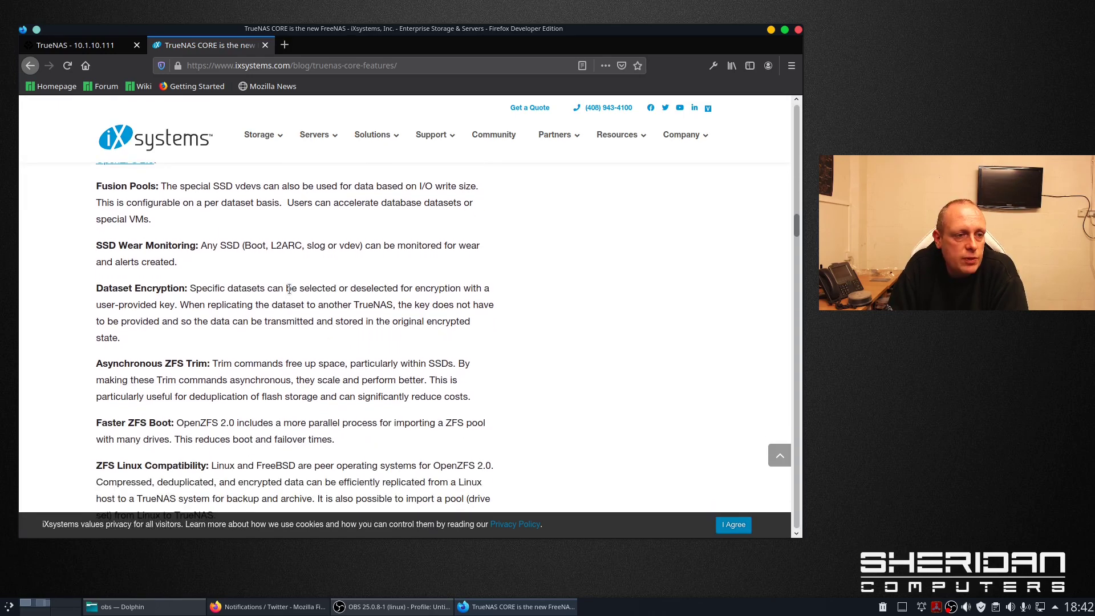
scroll(302, 312, "down", 2)
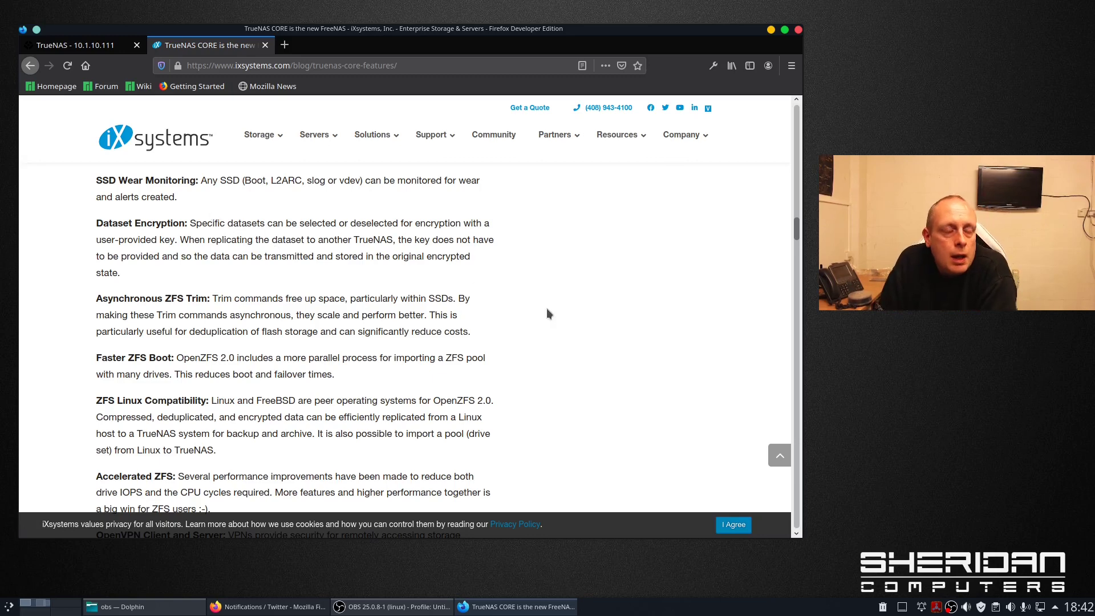
scroll(525, 399, "down", 3)
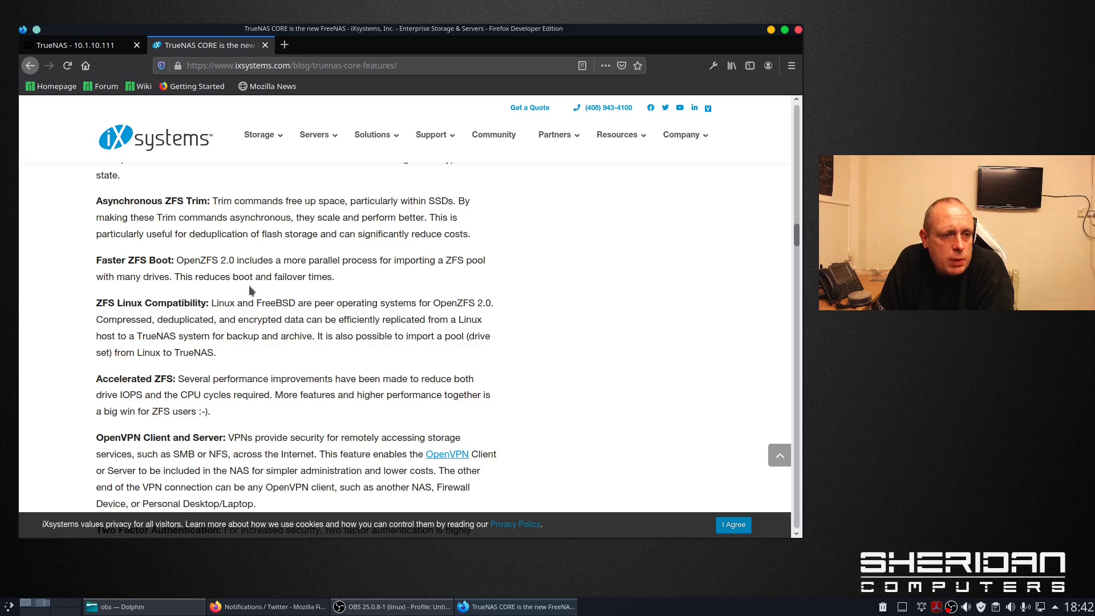
scroll(400, 297, "down", 2)
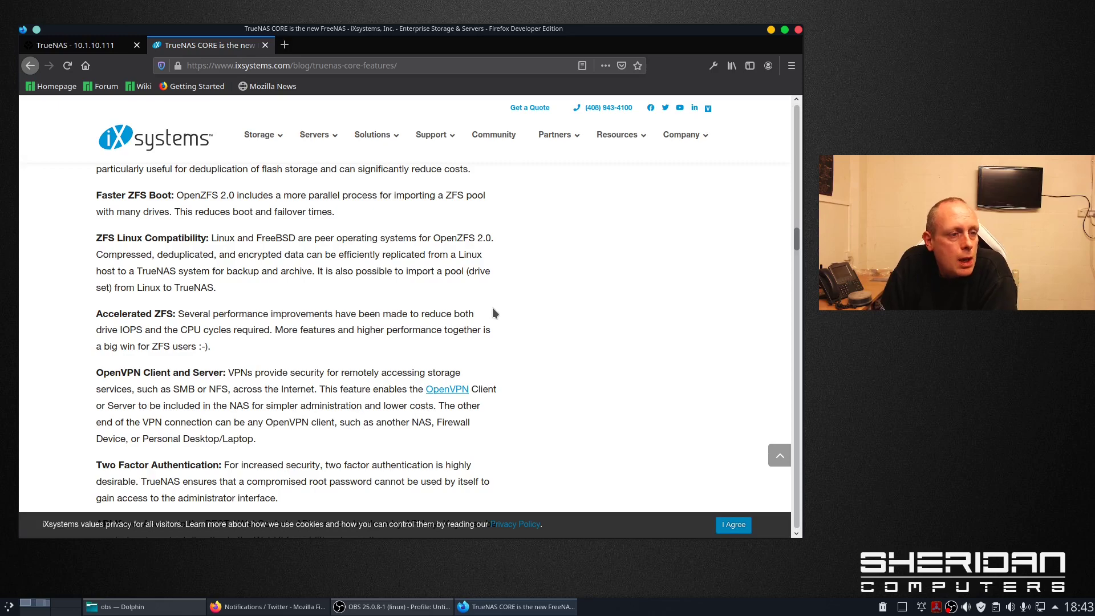
scroll(491, 311, "down", 2)
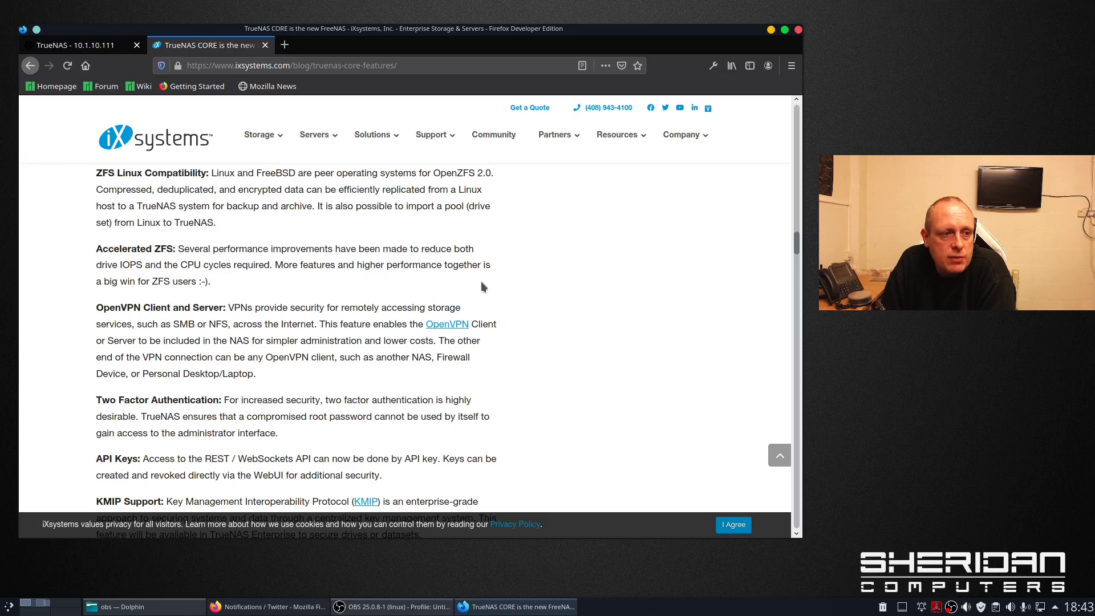
- Read the rest of the article, highlighting the KMIP Enterprise-only sentence, then close the blog tab
scroll(492, 284, "down", 3)
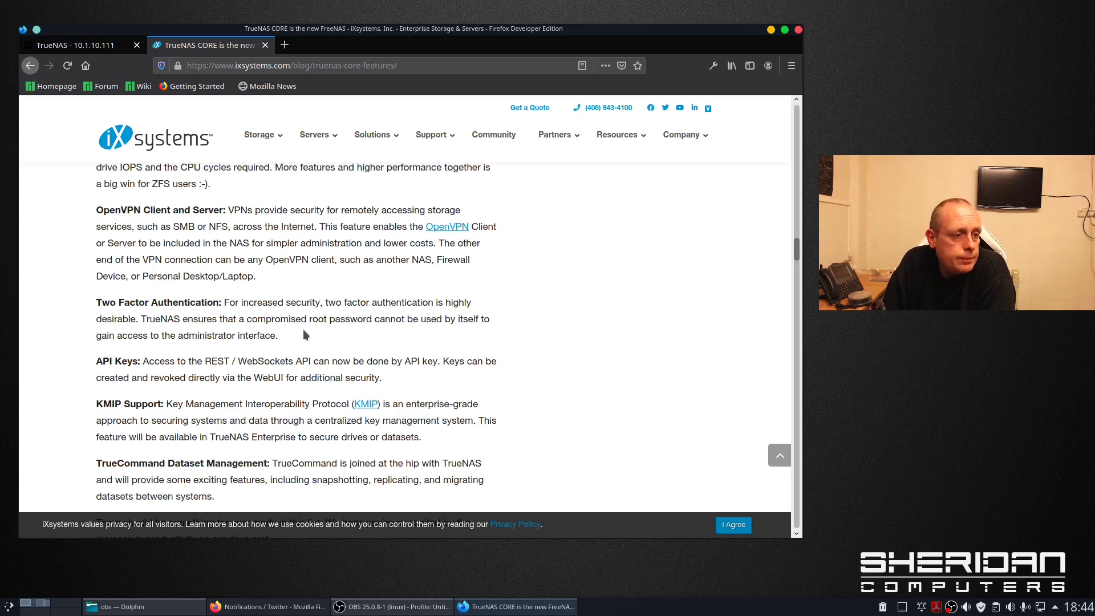
scroll(303, 334, "down", 3)
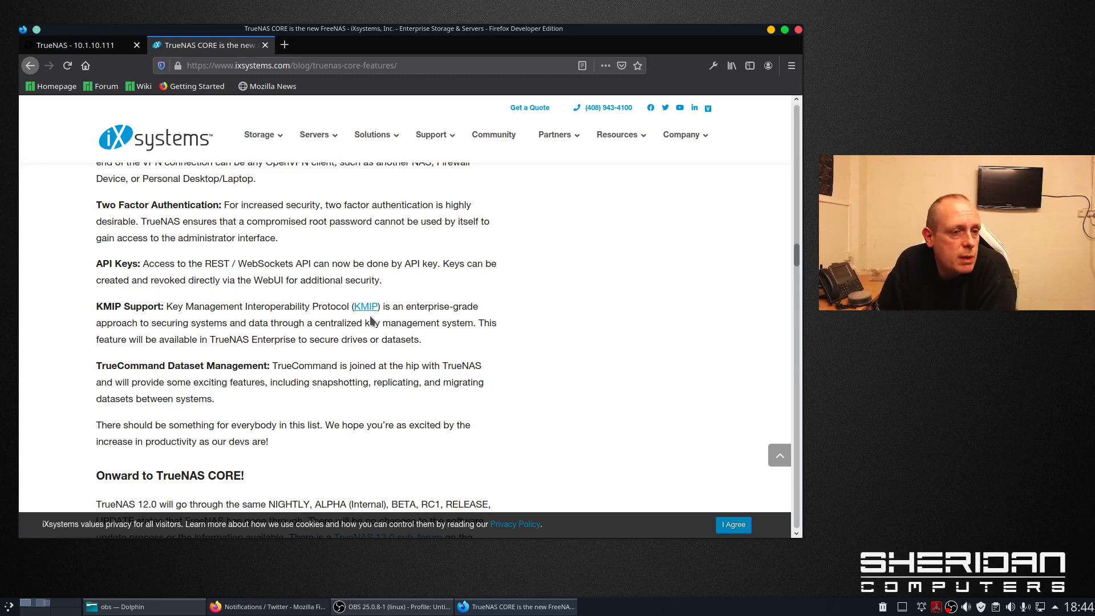
scroll(259, 313, "down", 1)
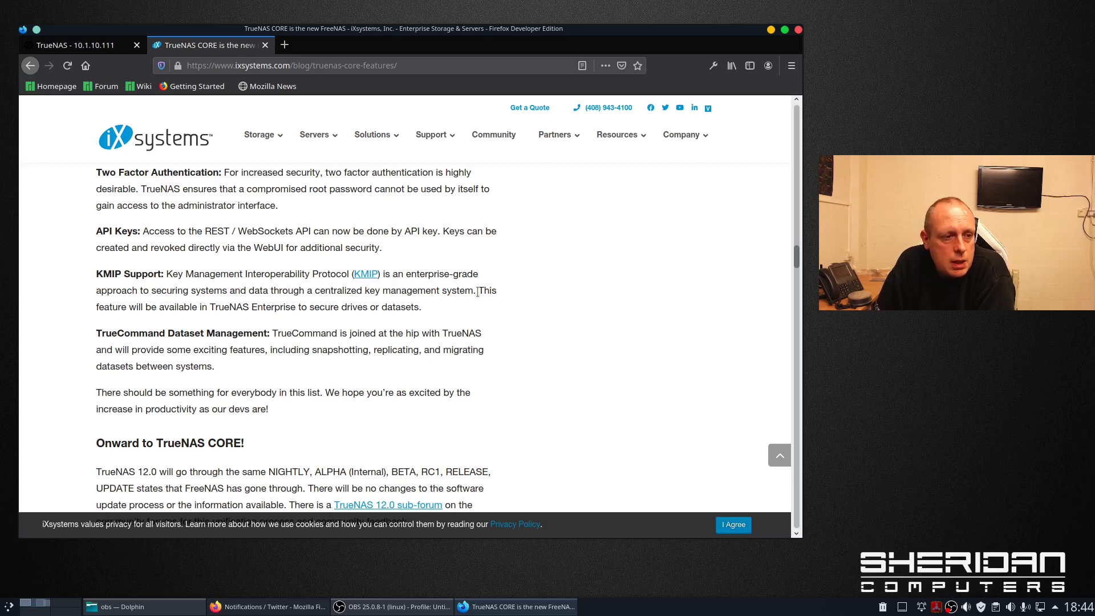
left_click_drag(500, 293, 486, 307)
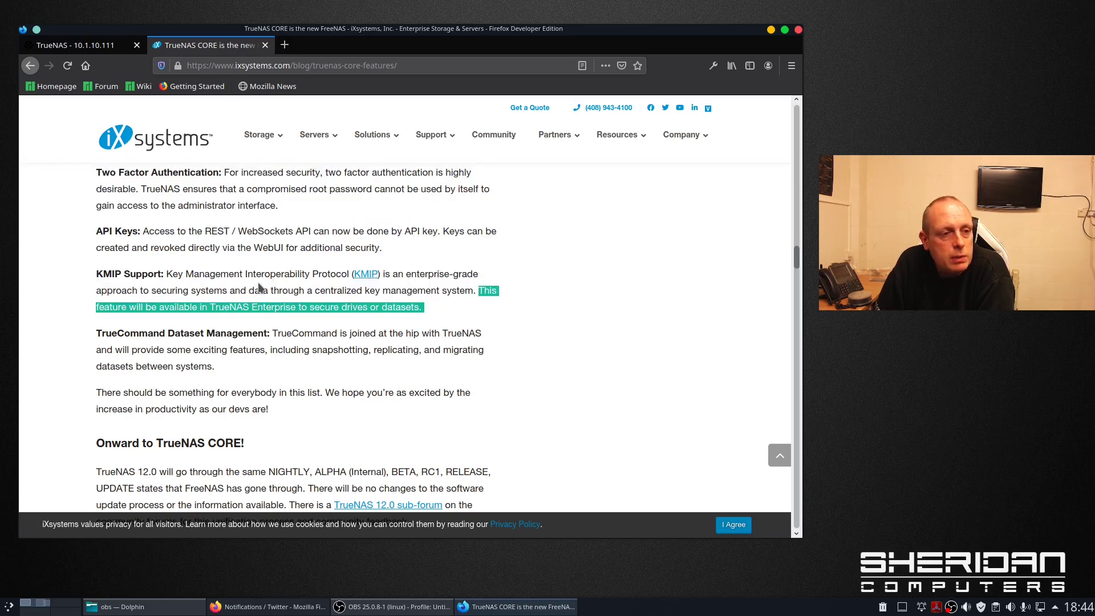
scroll(314, 308, "down", 1)
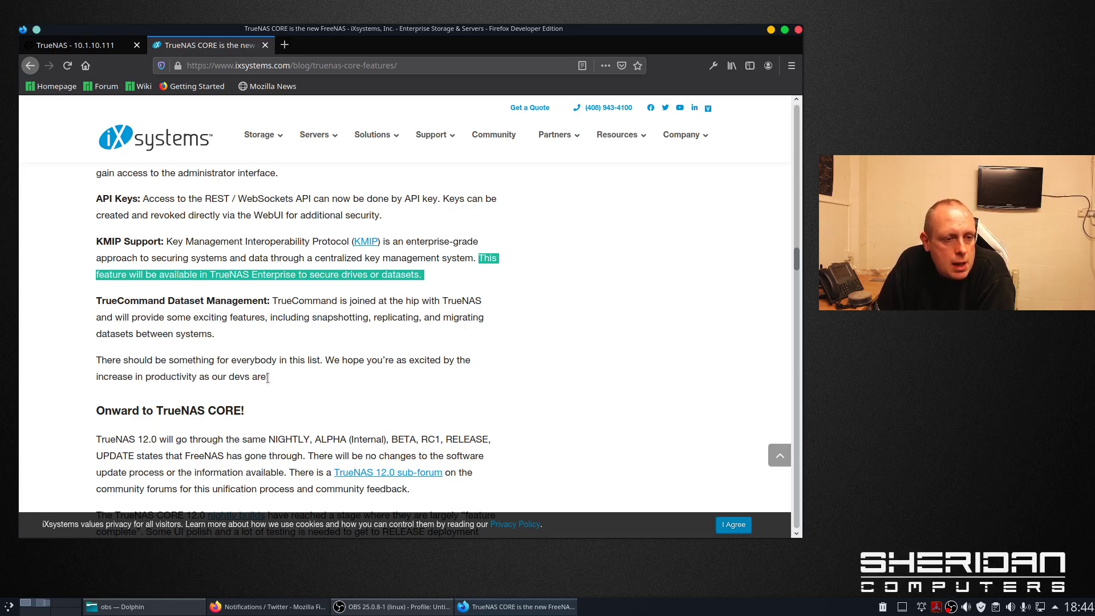
scroll(267, 377, "down", 1)
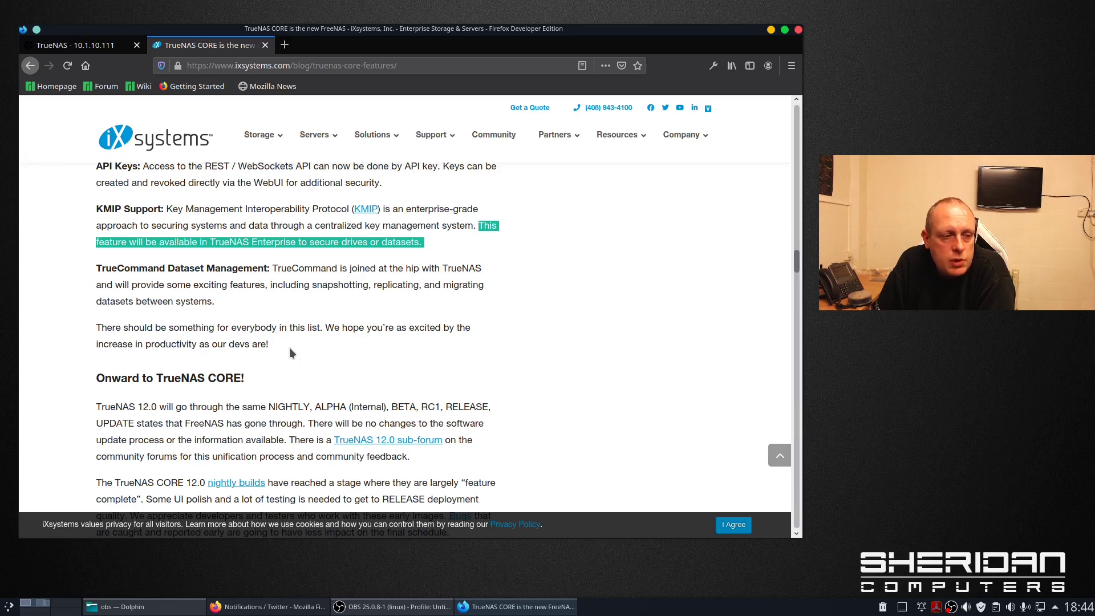
scroll(289, 350, "down", 9)
scroll(289, 352, "down", 16)
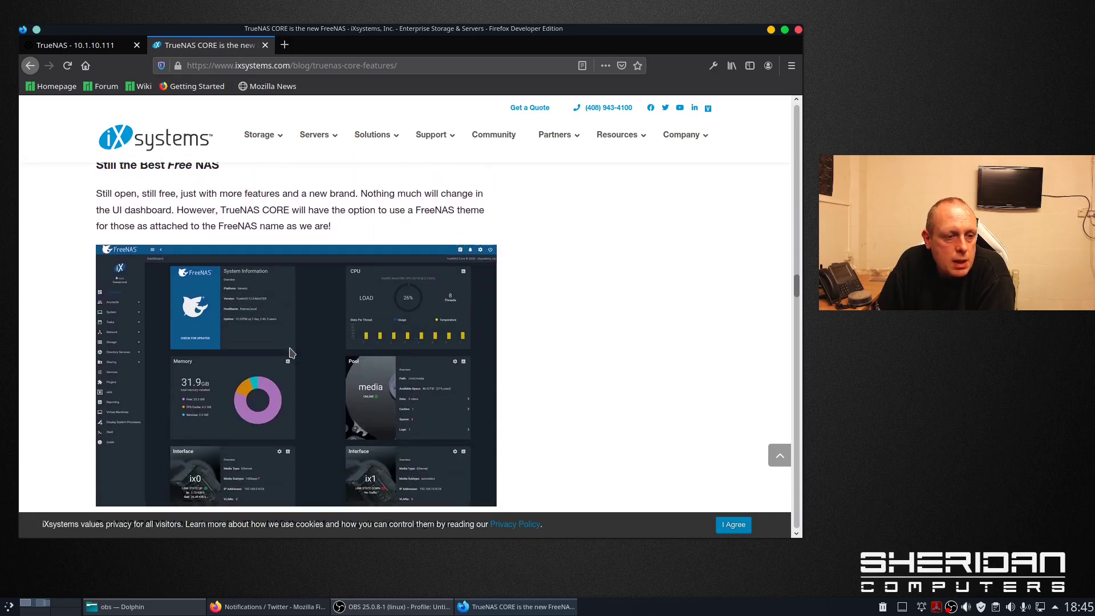
scroll(289, 352, "up", 20)
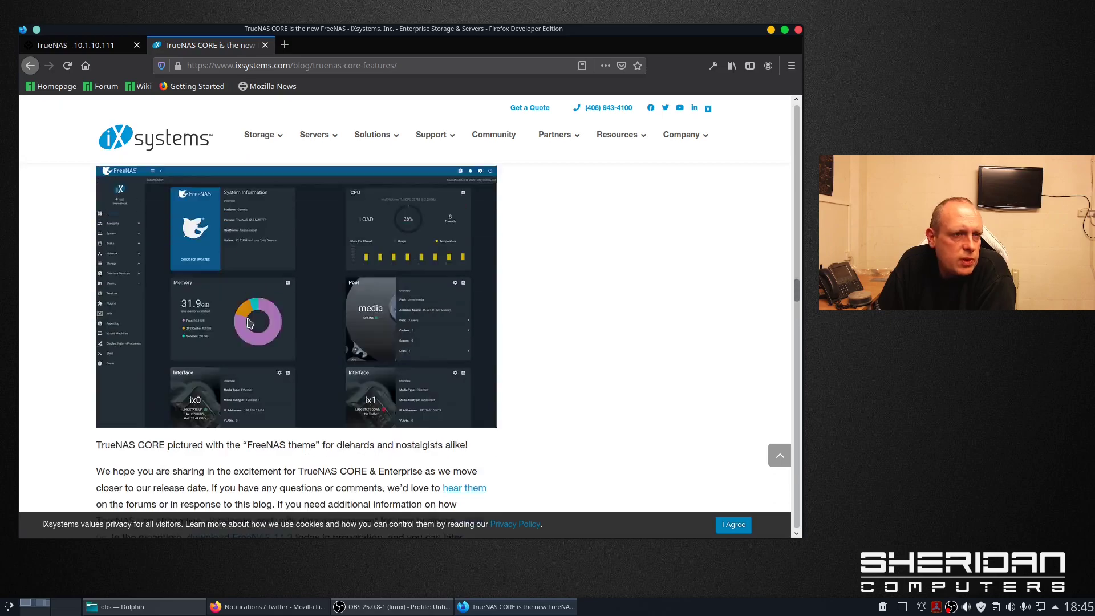
scroll(320, 200, "up", 20)
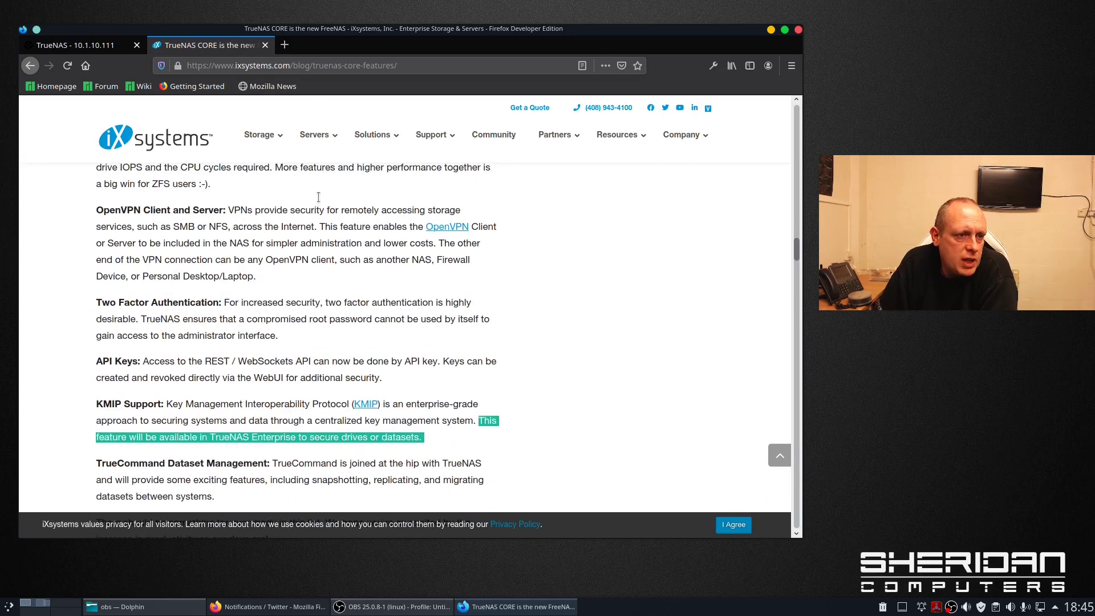
left_click(265, 45)
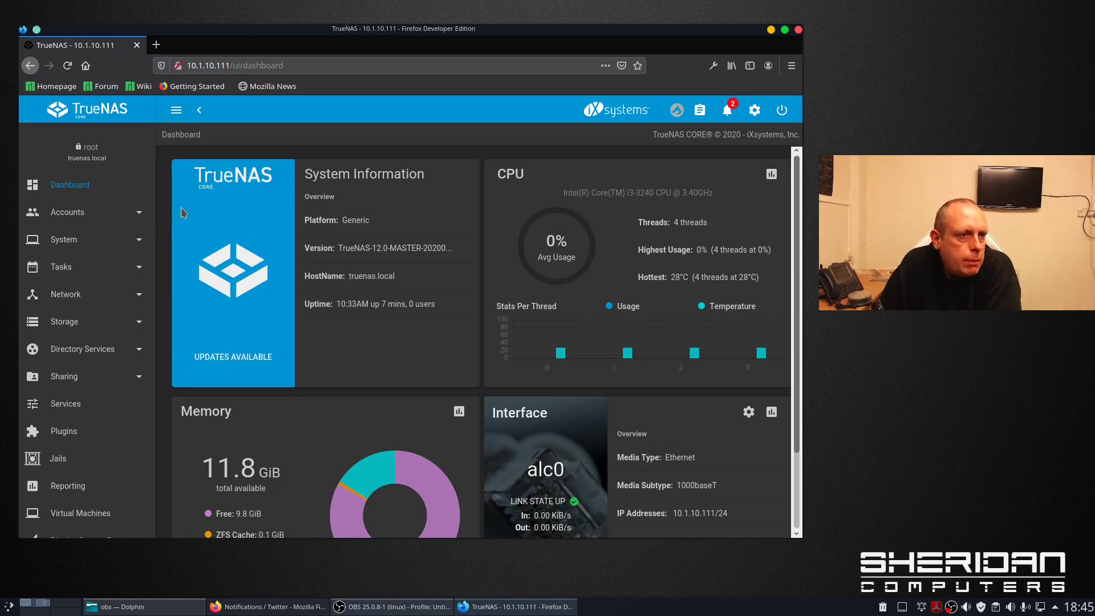
- View the Accounts Groups and Users lists, dismissing both Display Notes, showing only root
left_click(103, 218)
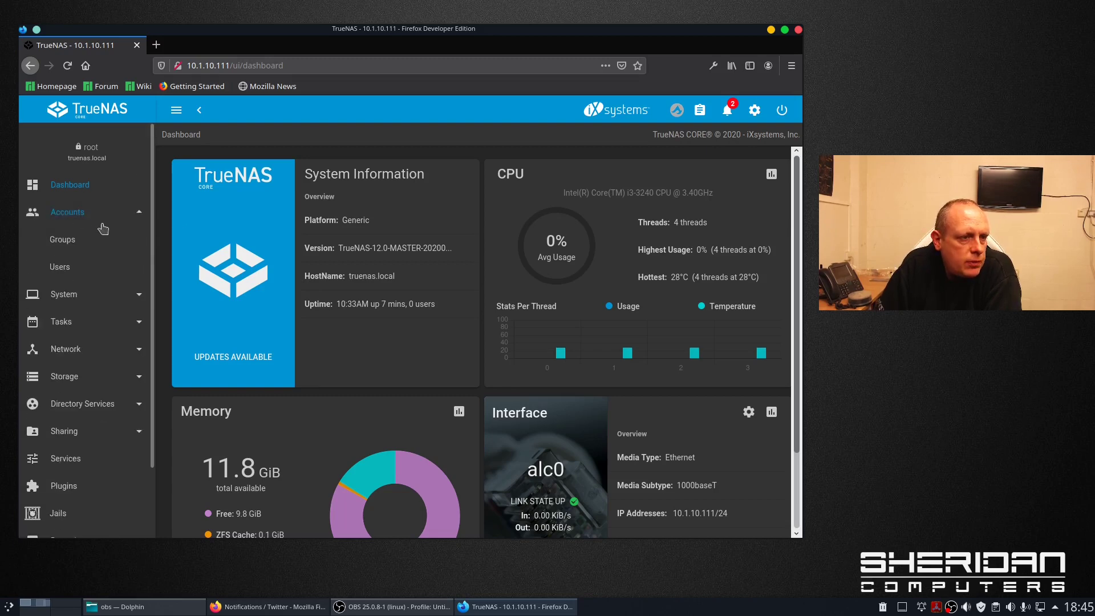
left_click(97, 240)
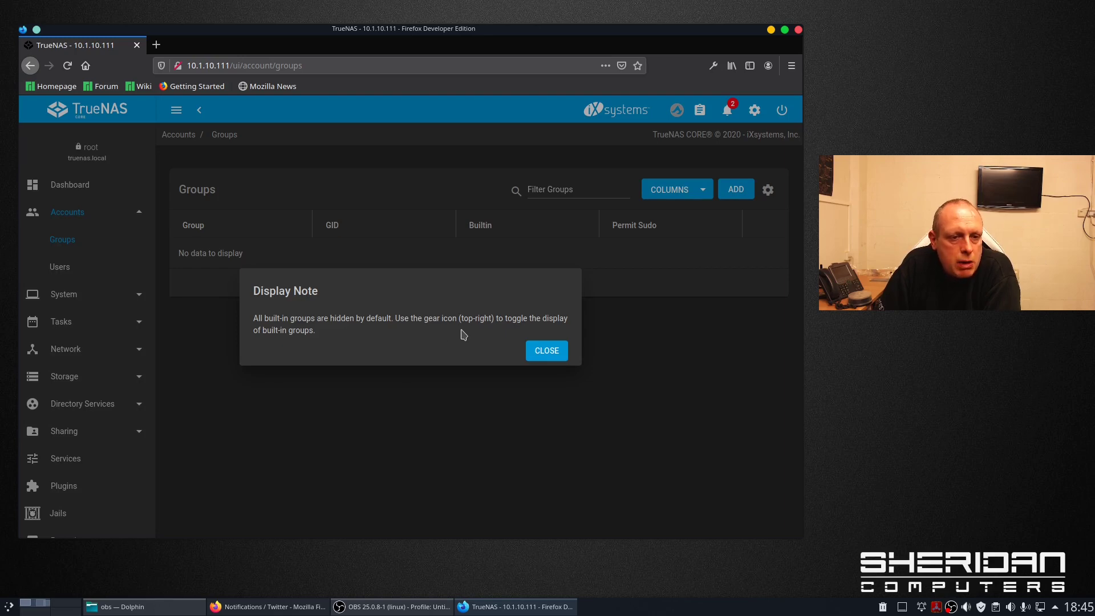
left_click(548, 351)
left_click(60, 270)
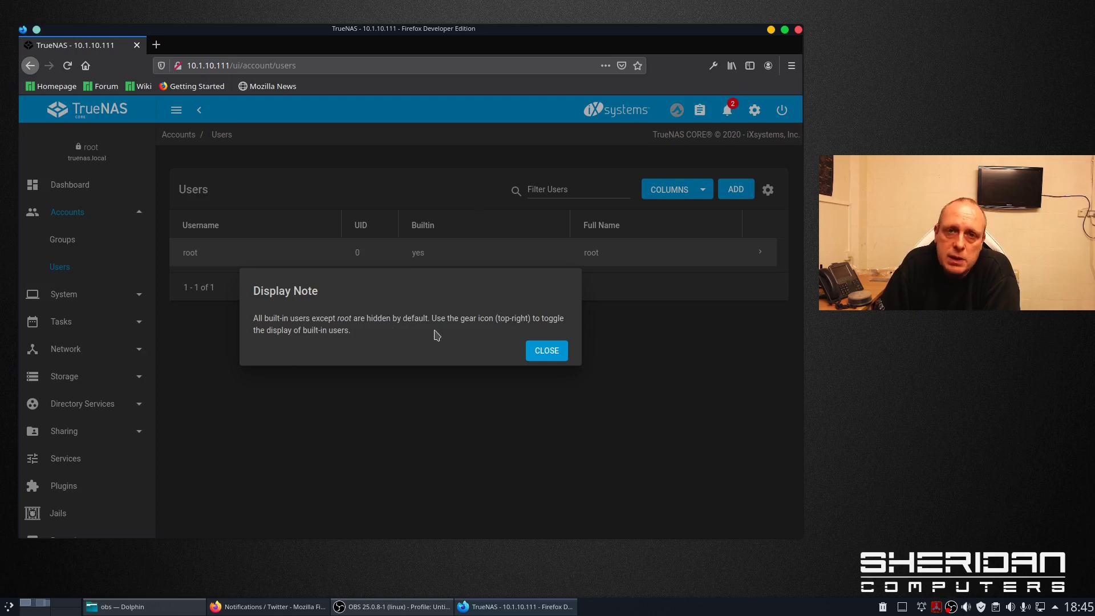
left_click(556, 344)
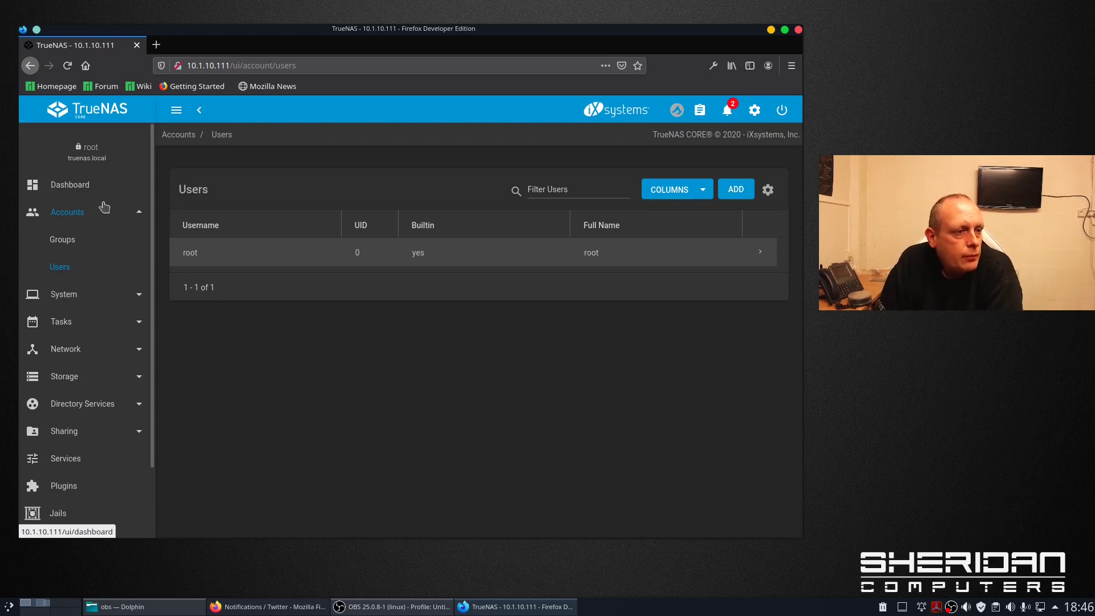
left_click(122, 214)
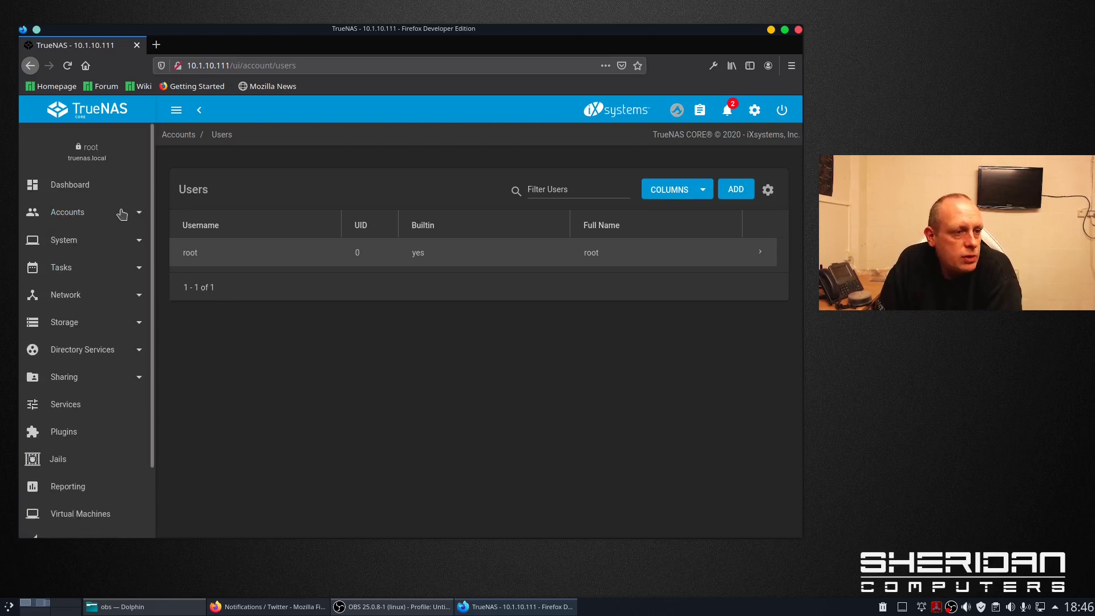
- Open the System > General settings and scroll through the GUI and localization options
left_click(137, 240)
left_click(114, 273)
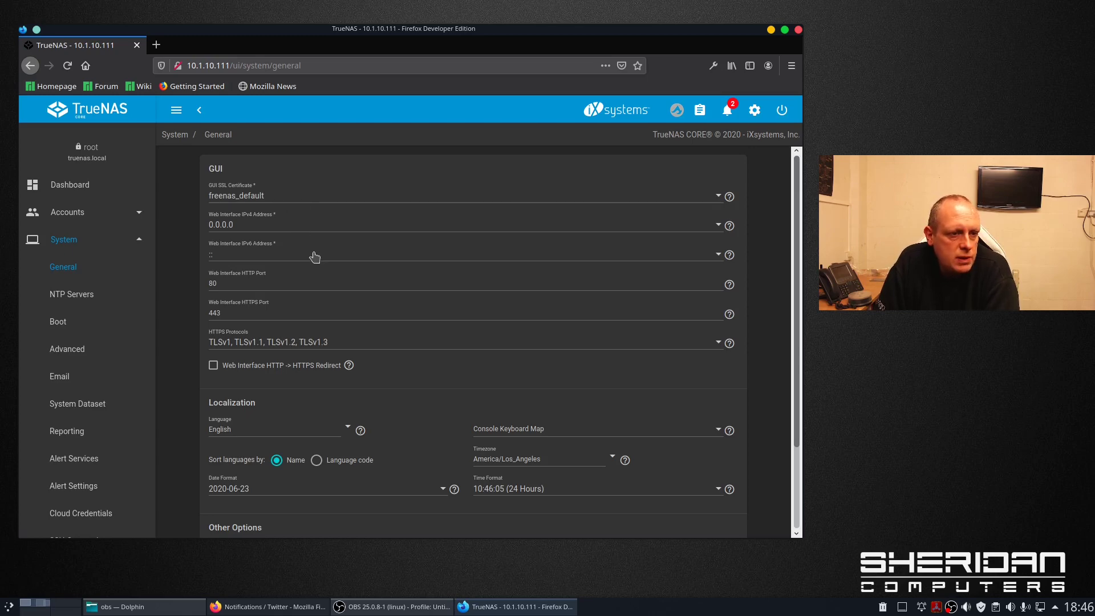
scroll(310, 301, "down", 2)
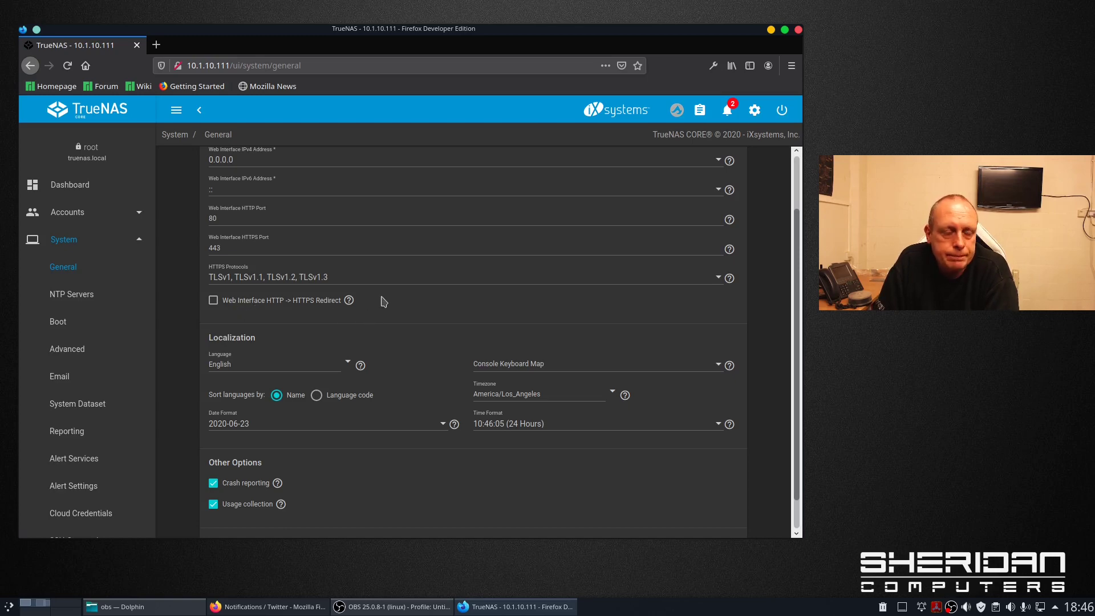
scroll(383, 292, "down", 1)
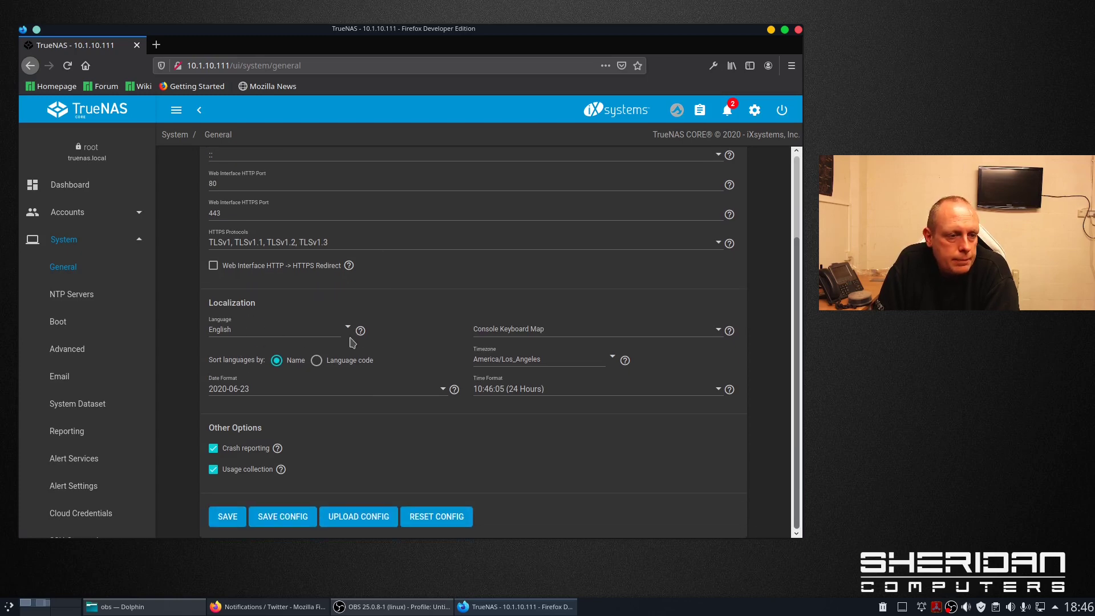
- Browse the Timezone dropdown, which is currently set to America/Los_Angeles
left_click(612, 361)
scroll(591, 429, "down", 3)
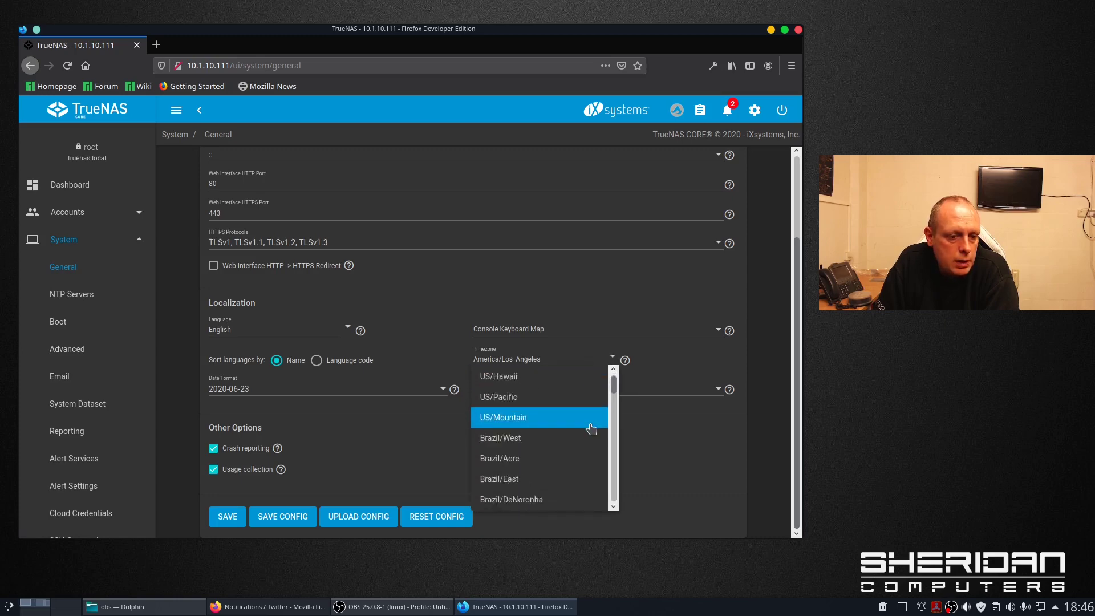
scroll(592, 428, "down", 10)
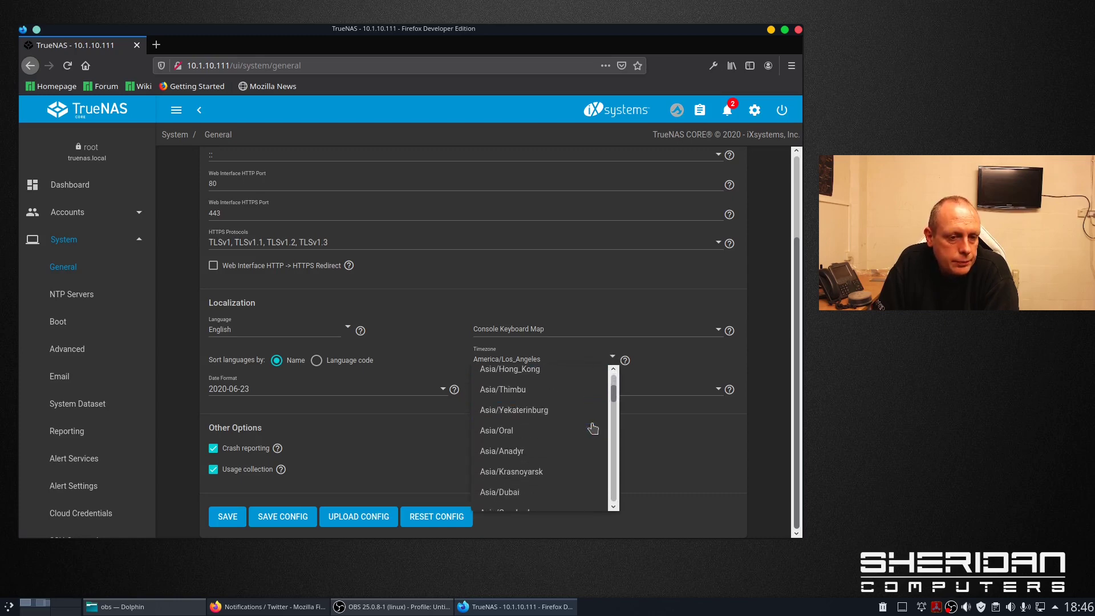
scroll(594, 429, "down", 8)
- Set the timezone to Etc/Greenwich, check the Usage collection and Crash reporting help, and save
left_click(486, 423)
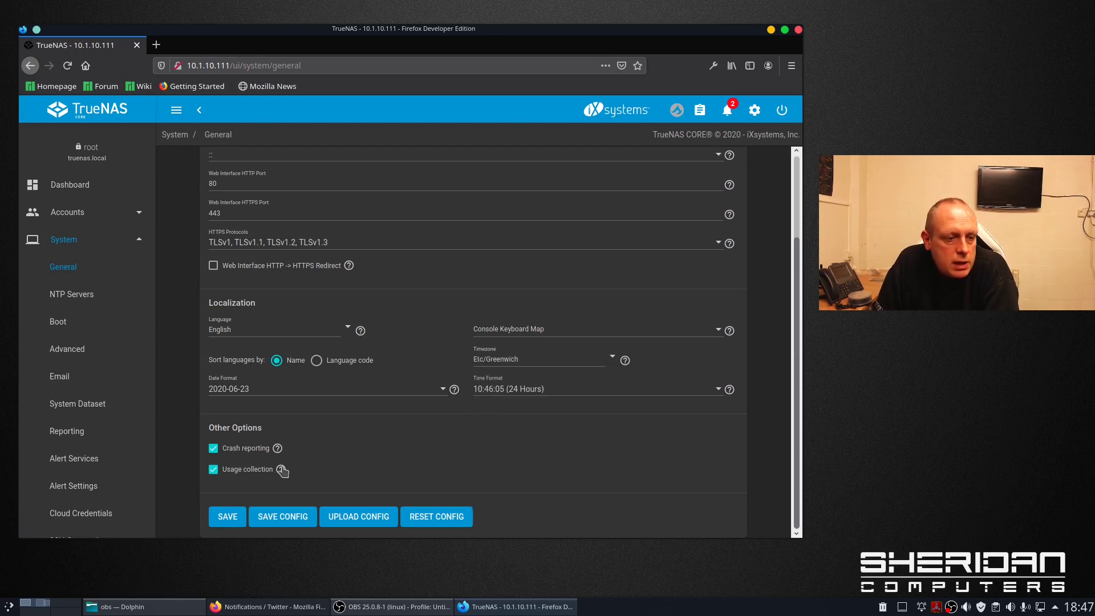
left_click(281, 469)
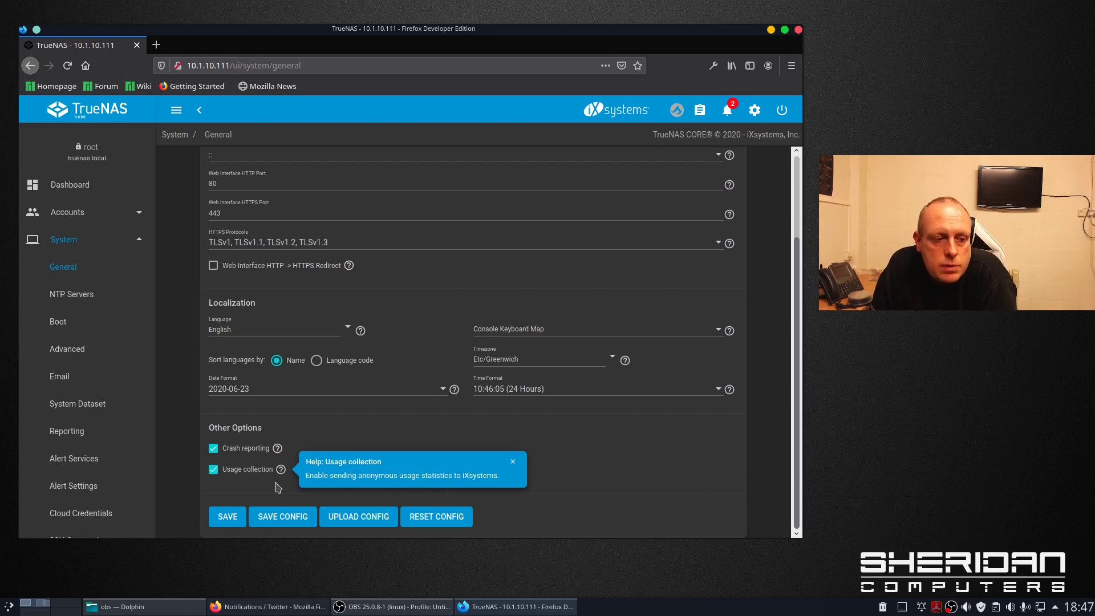
left_click(513, 462)
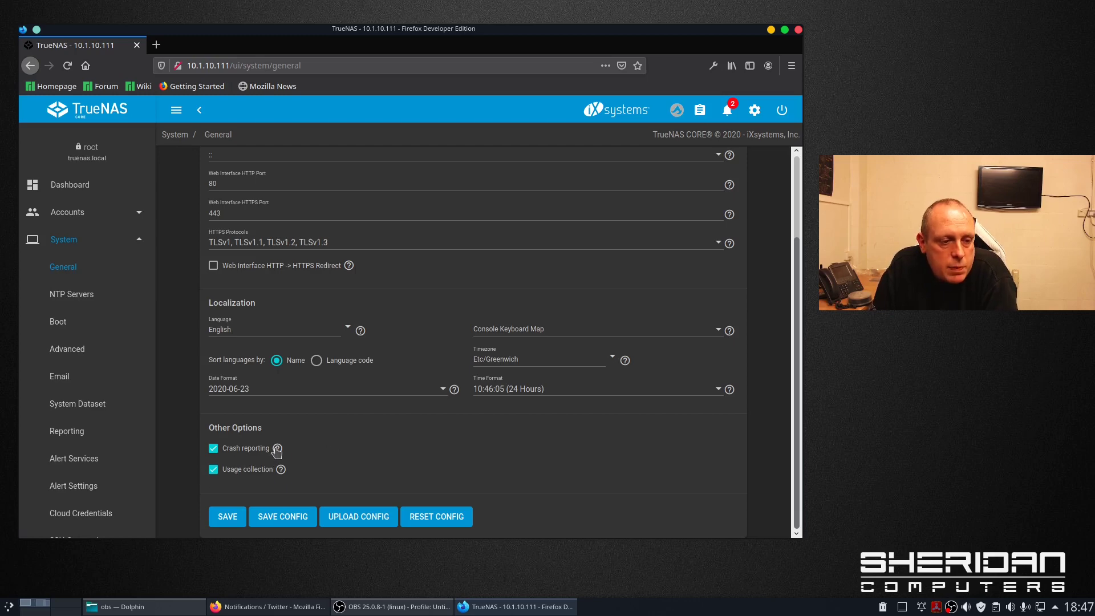
left_click(277, 449)
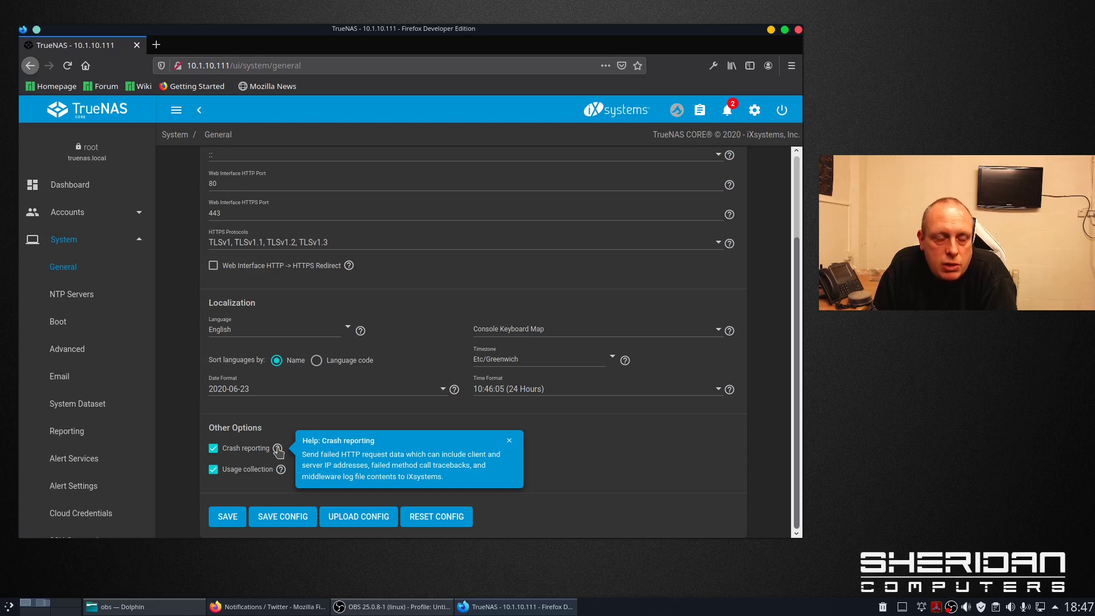
left_click(278, 449)
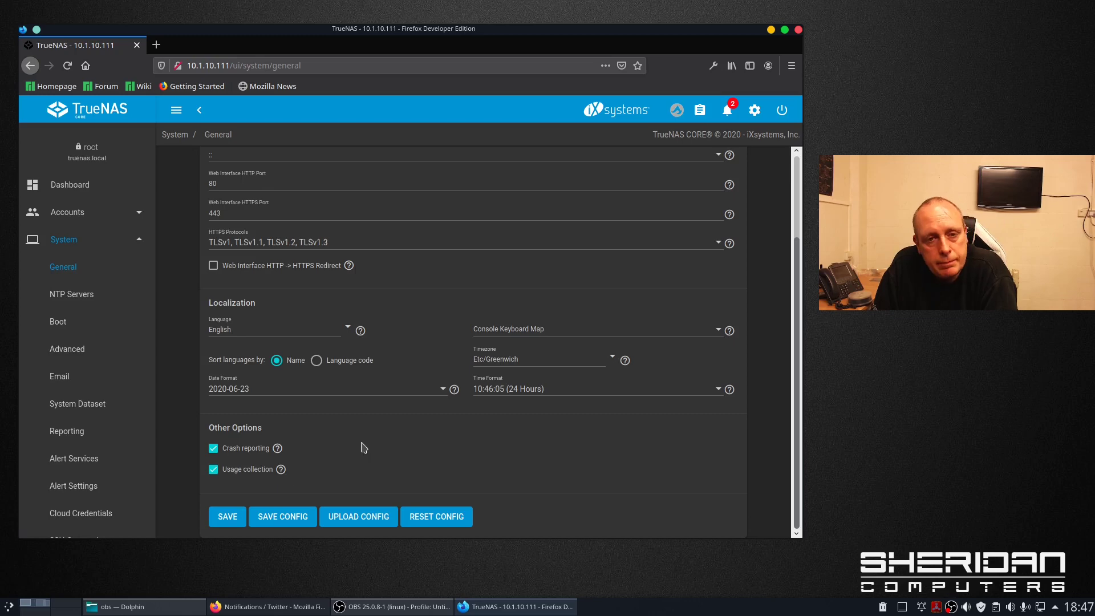
scroll(370, 439, "up", 1)
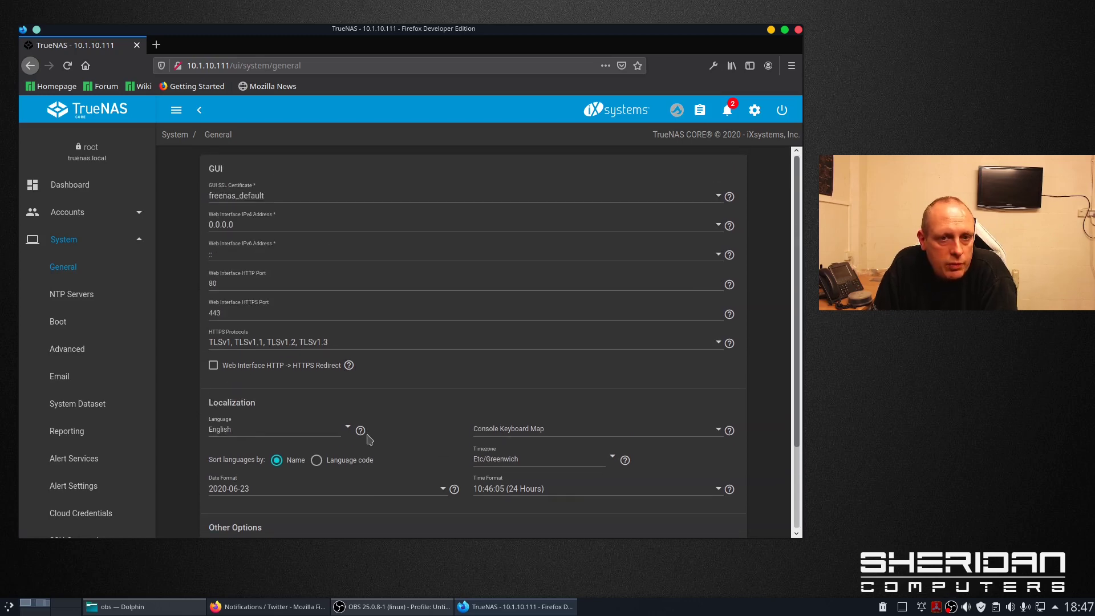
scroll(365, 441, "down", 1)
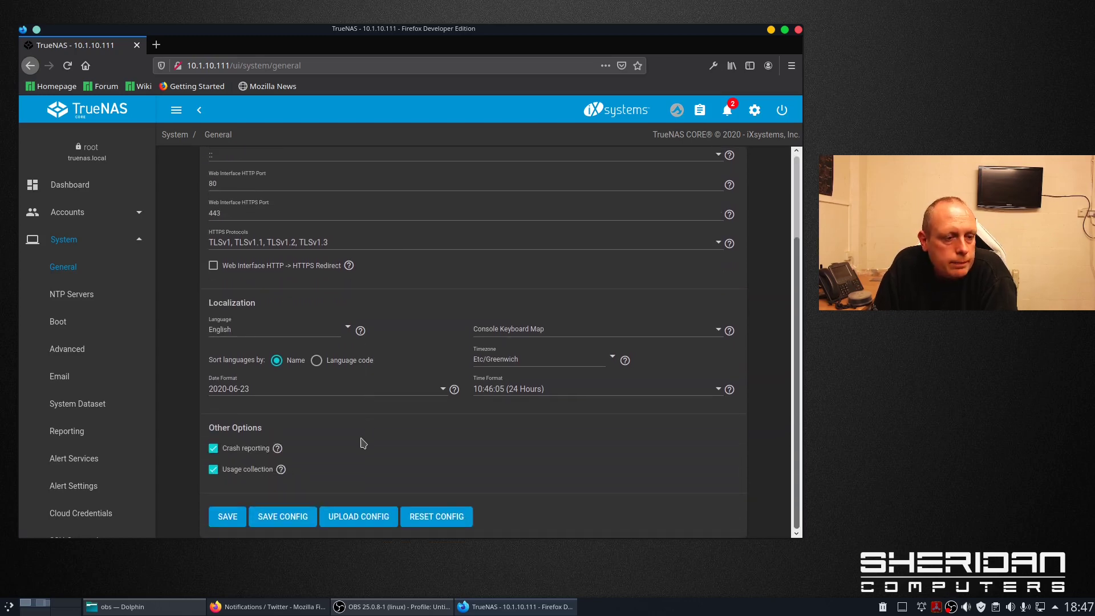
left_click(244, 517)
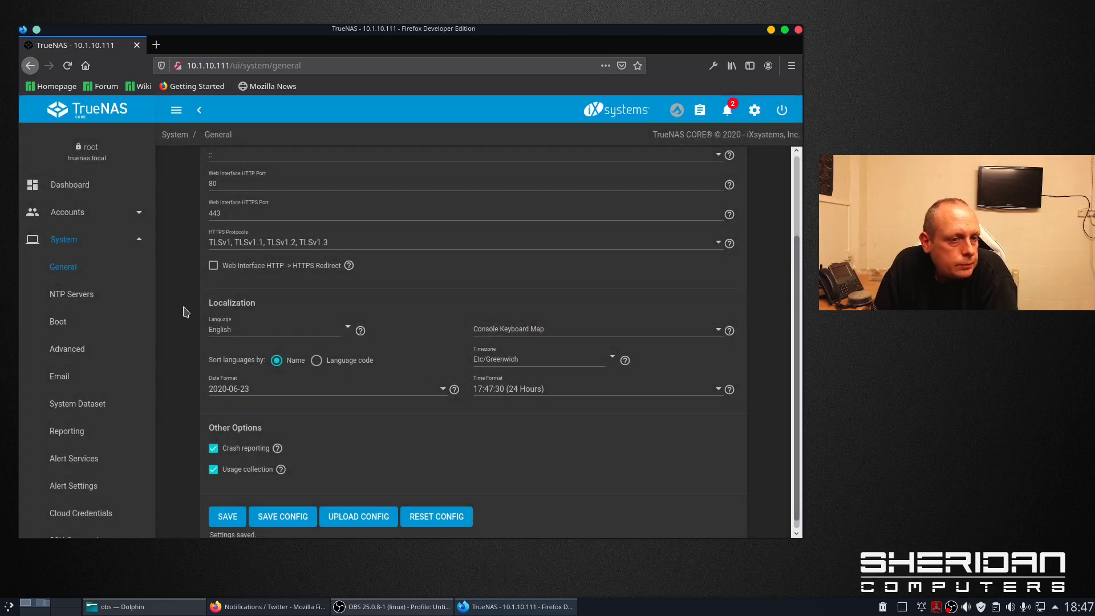
- Save the console keyboard map as United Kingdom (uk), then start adding an NTP server
left_click(717, 331)
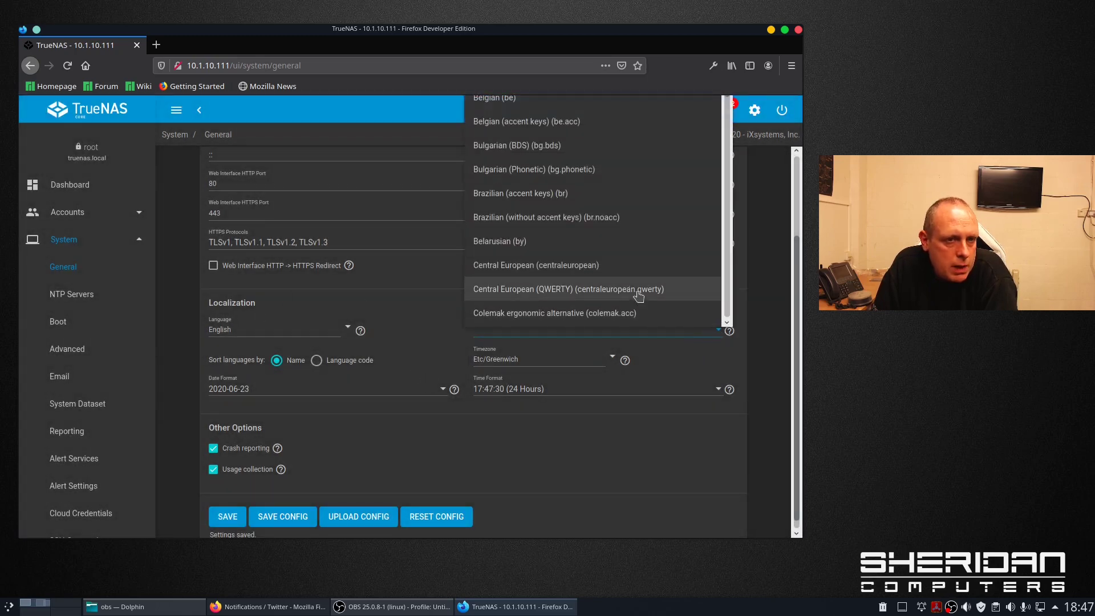
scroll(630, 276, "down", 10)
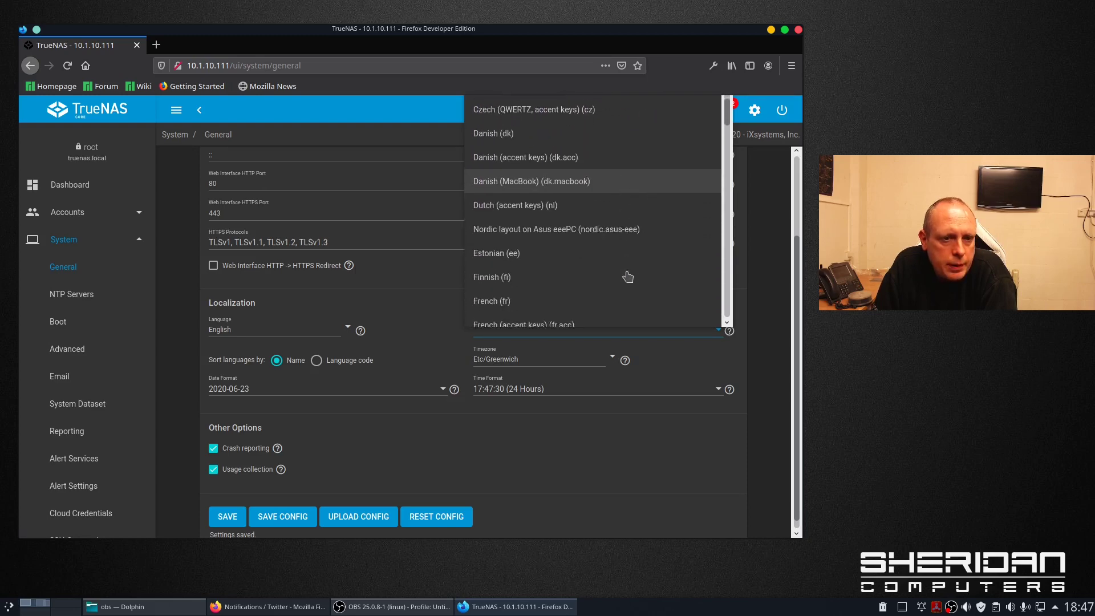
scroll(626, 277, "down", 10)
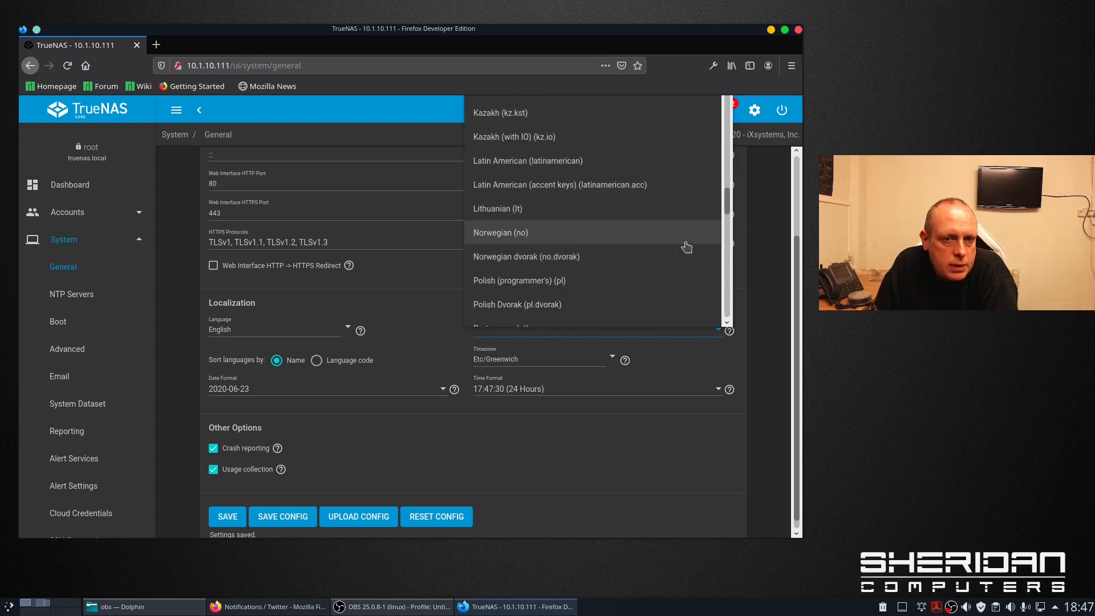
left_click_drag(728, 209, 730, 281)
left_click(547, 196)
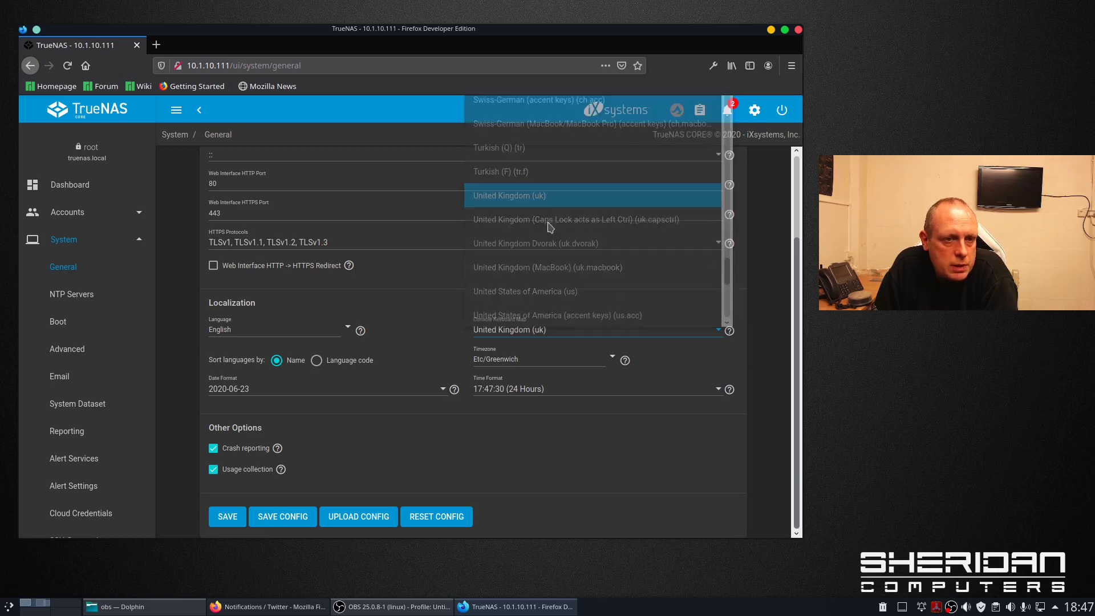
left_click(222, 519)
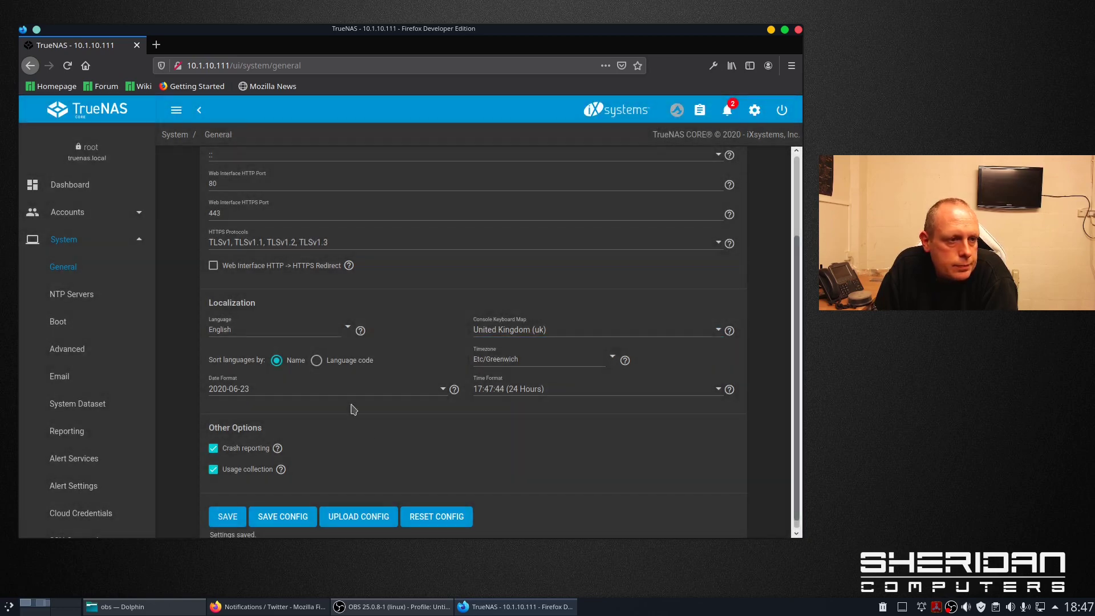
left_click(74, 294)
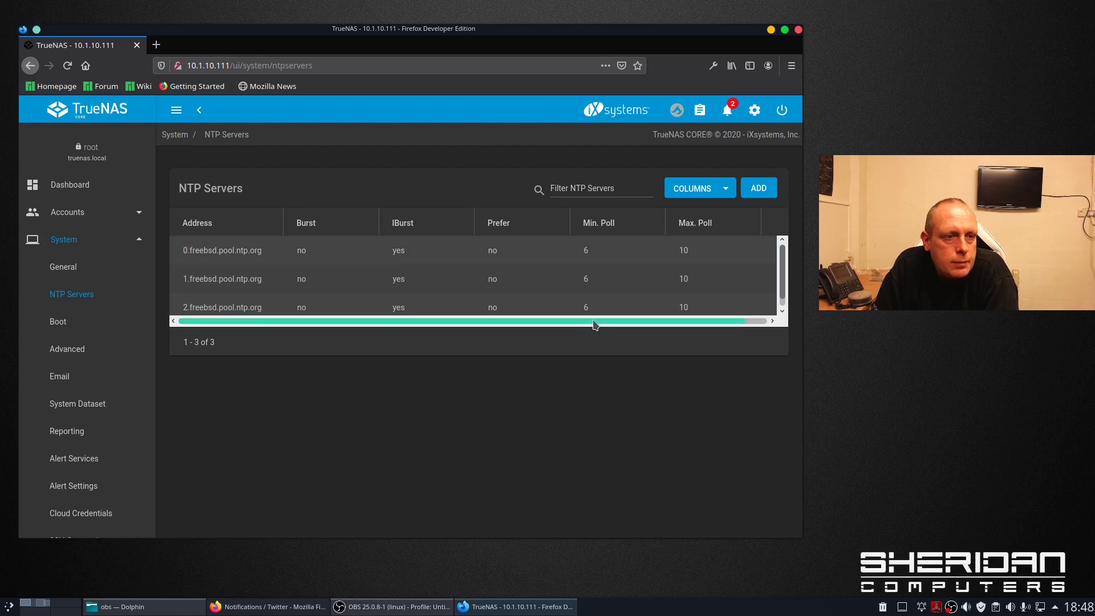
left_click(761, 190)
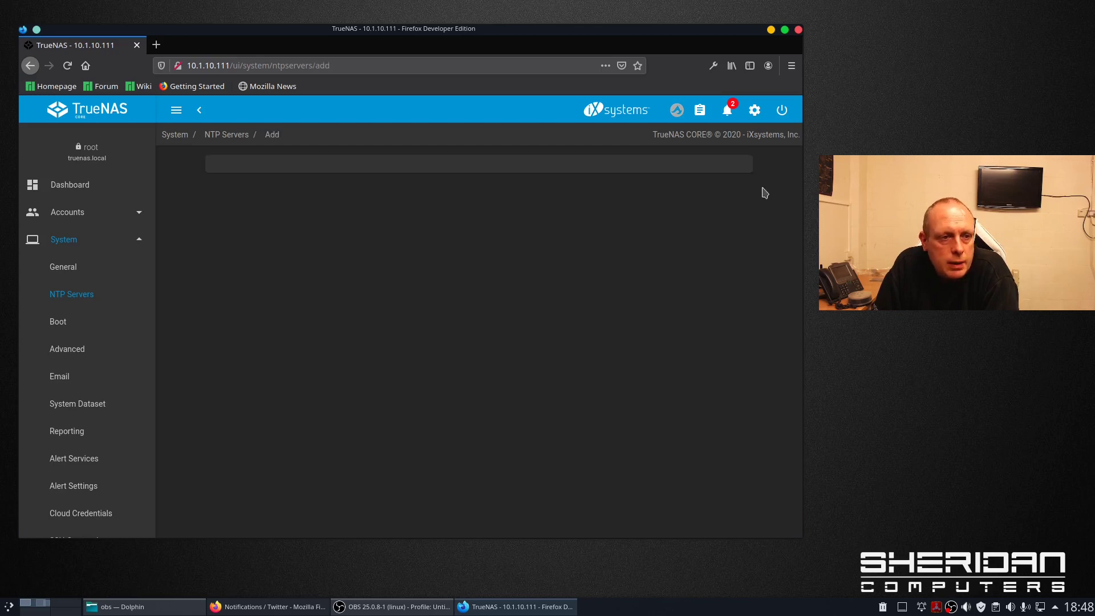
- Add the NTP server 0.uk.pool.ntp.org
left_click(315, 193)
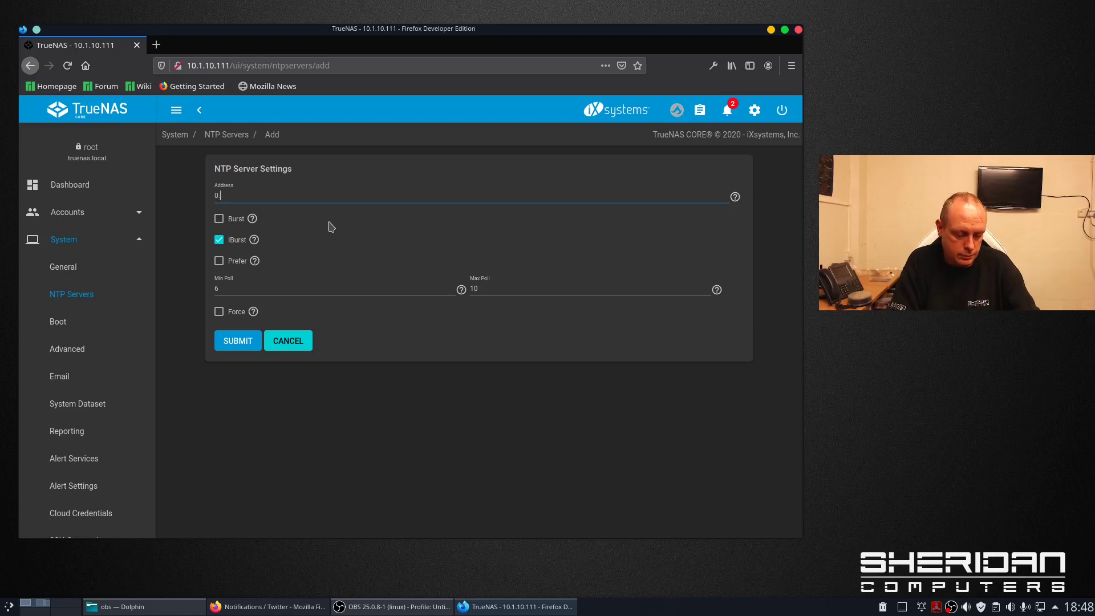
type("0.uk.pool.")
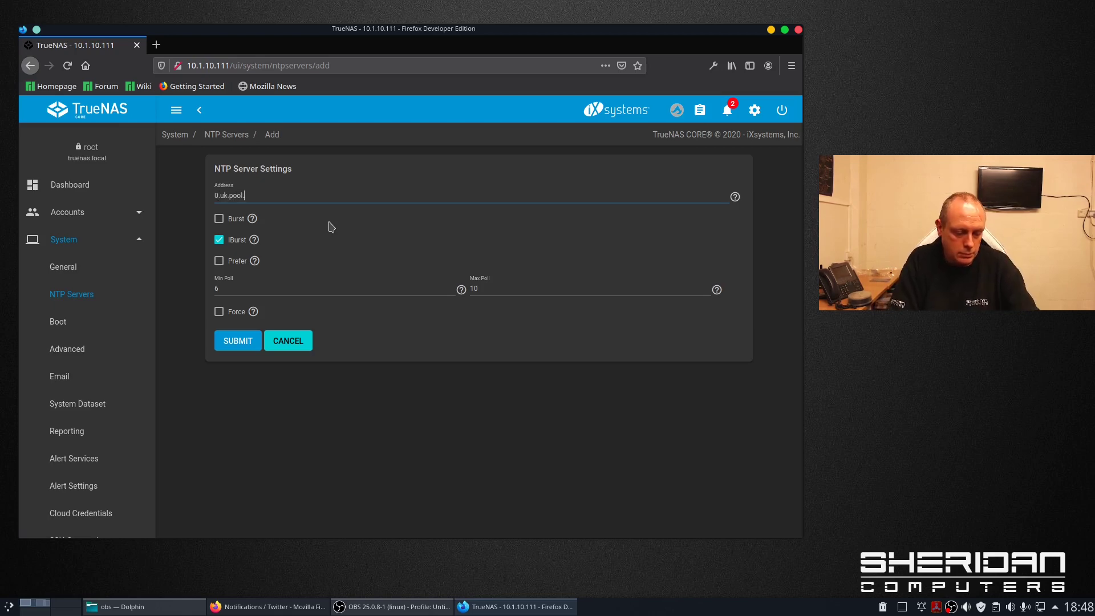
type("ntp.org")
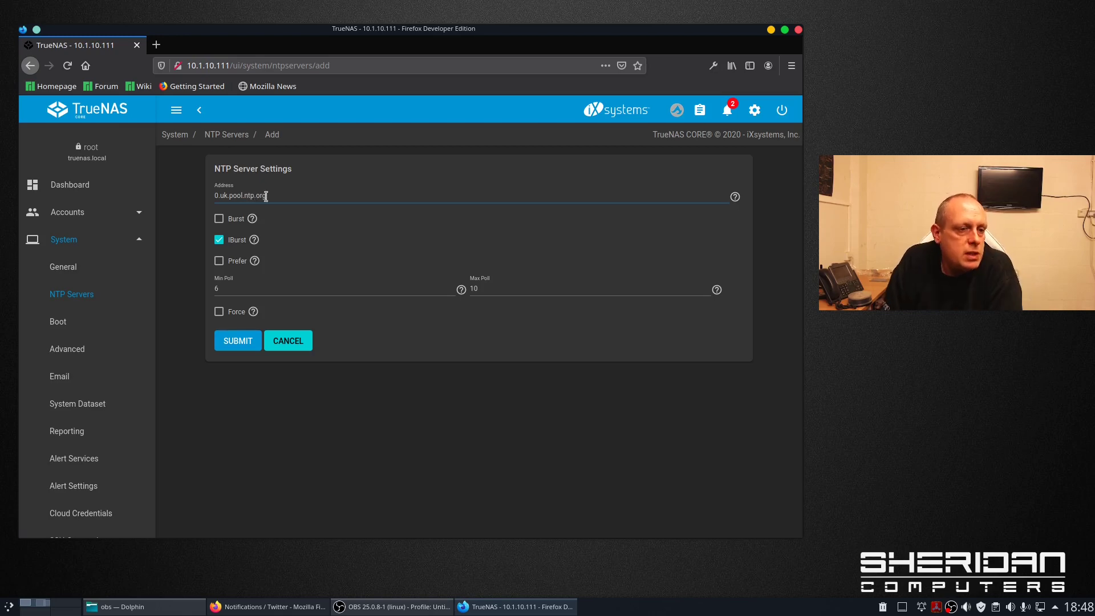
left_click(243, 344)
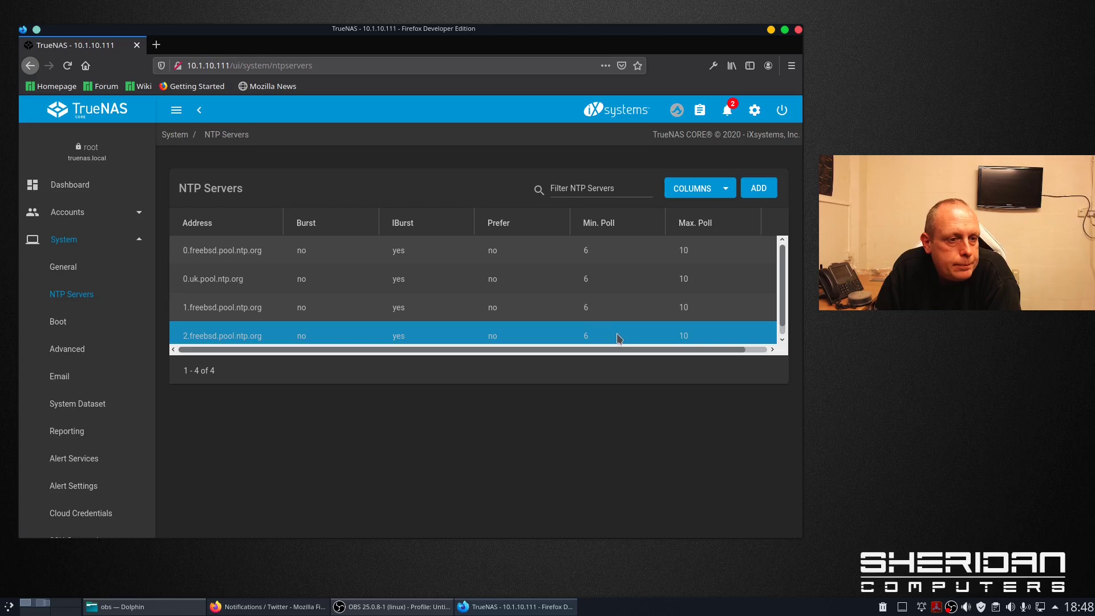
- Delete the 0.uk.pool.ntp.org server, leaving the three freebsd.pool.ntp.org servers
left_click_drag(609, 343, 670, 349)
left_click_drag(668, 350, 715, 349)
scroll(707, 332, "up", 1)
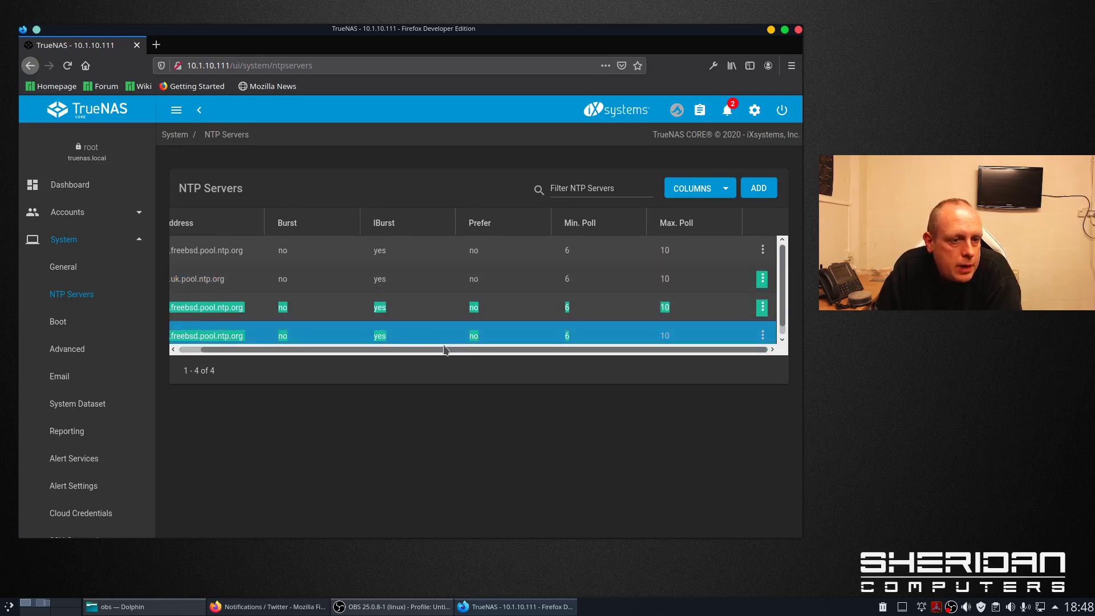
left_click_drag(445, 351, 428, 350)
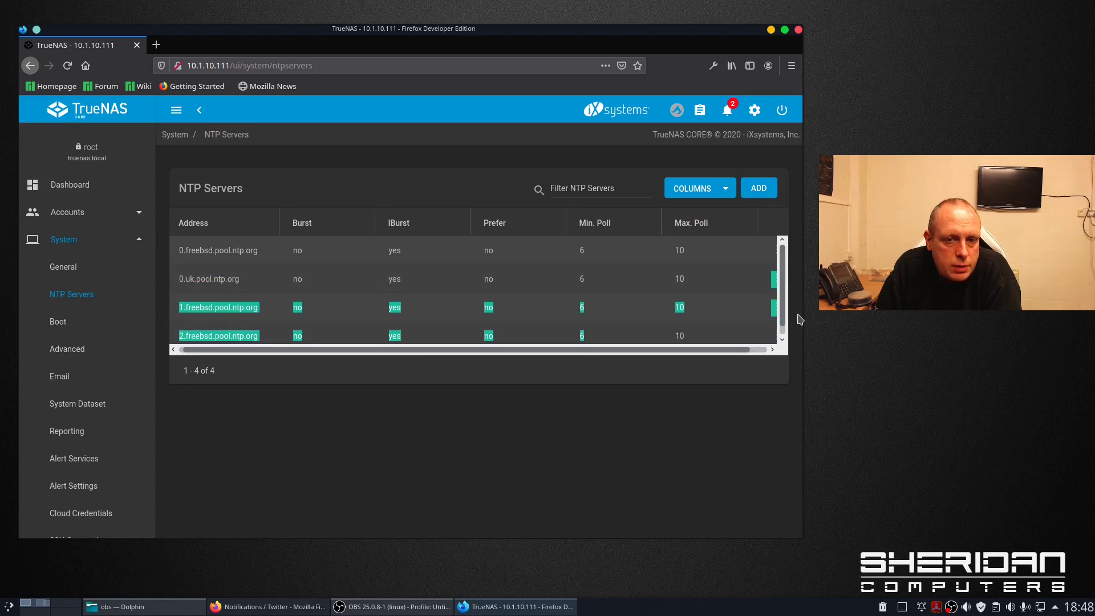
scroll(765, 278, "right", 1)
left_click(763, 279)
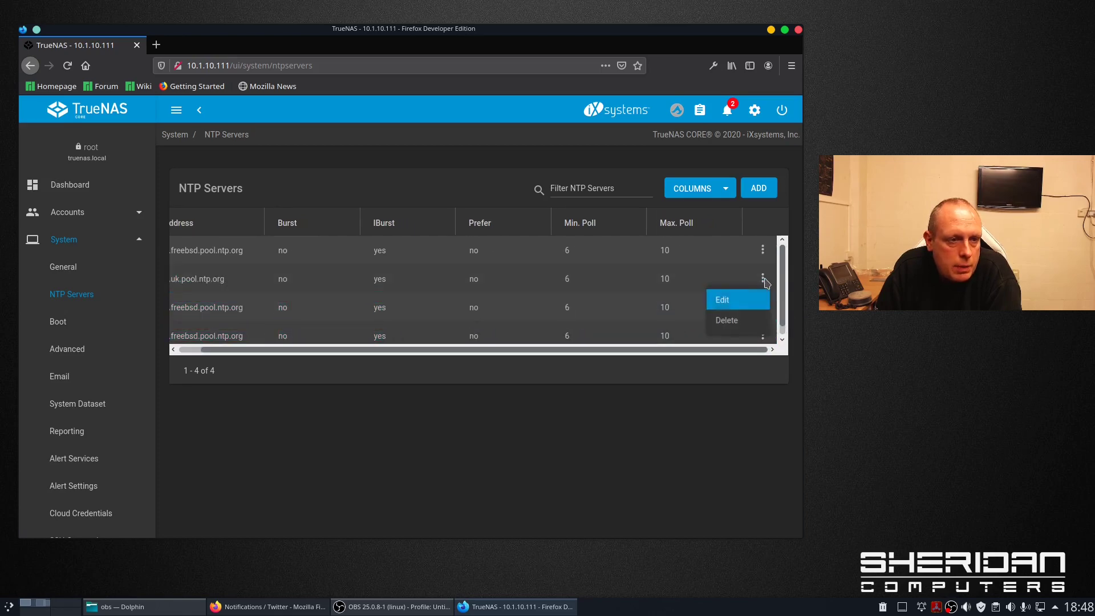
left_click(743, 322)
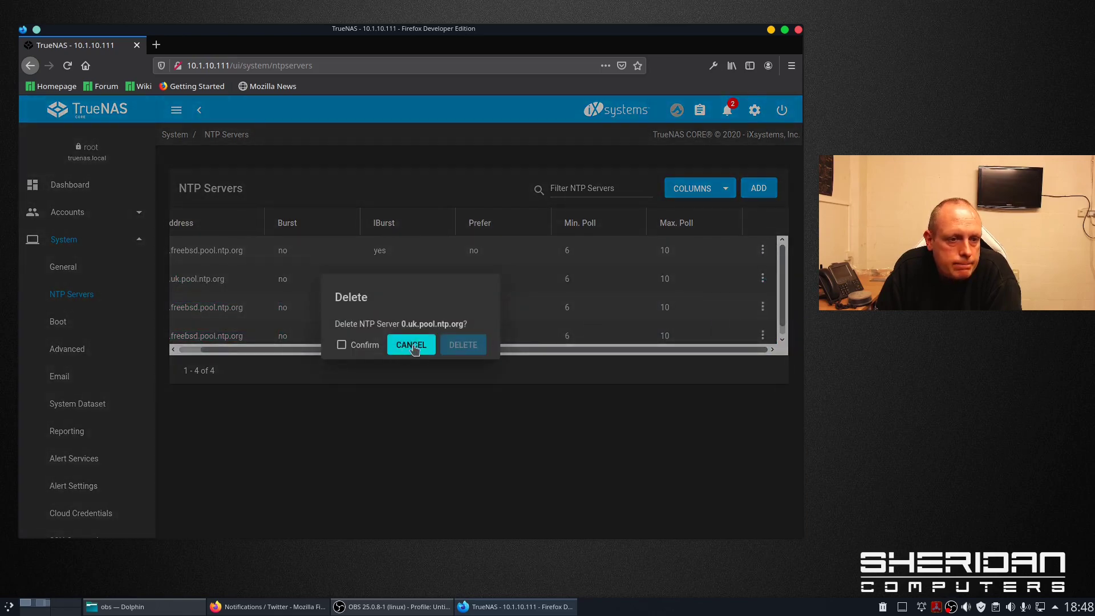
left_click(356, 346)
left_click(467, 347)
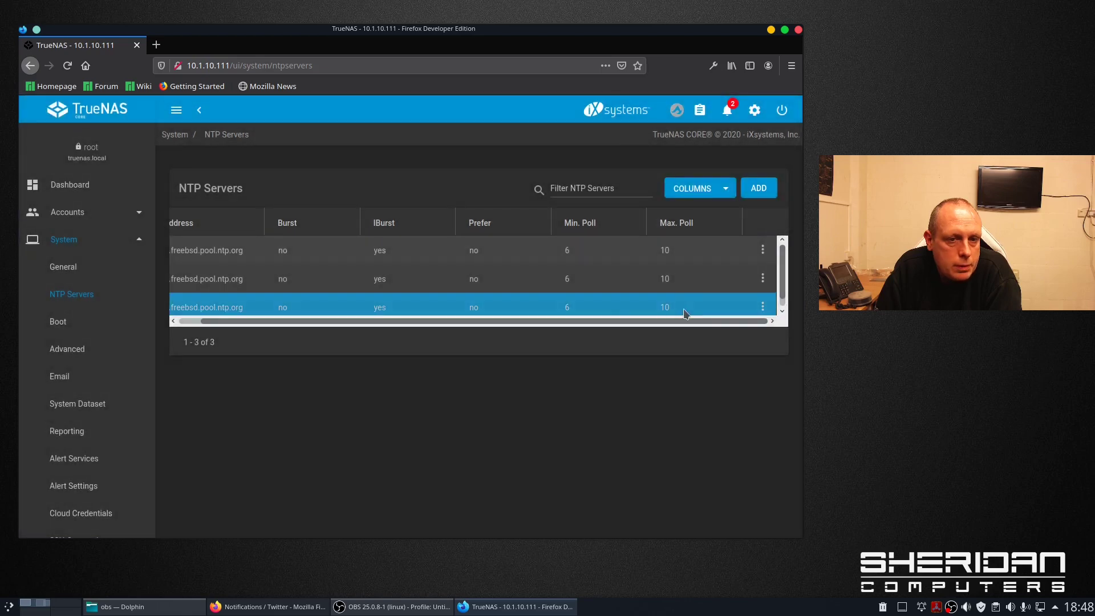
left_click_drag(465, 321, 416, 321)
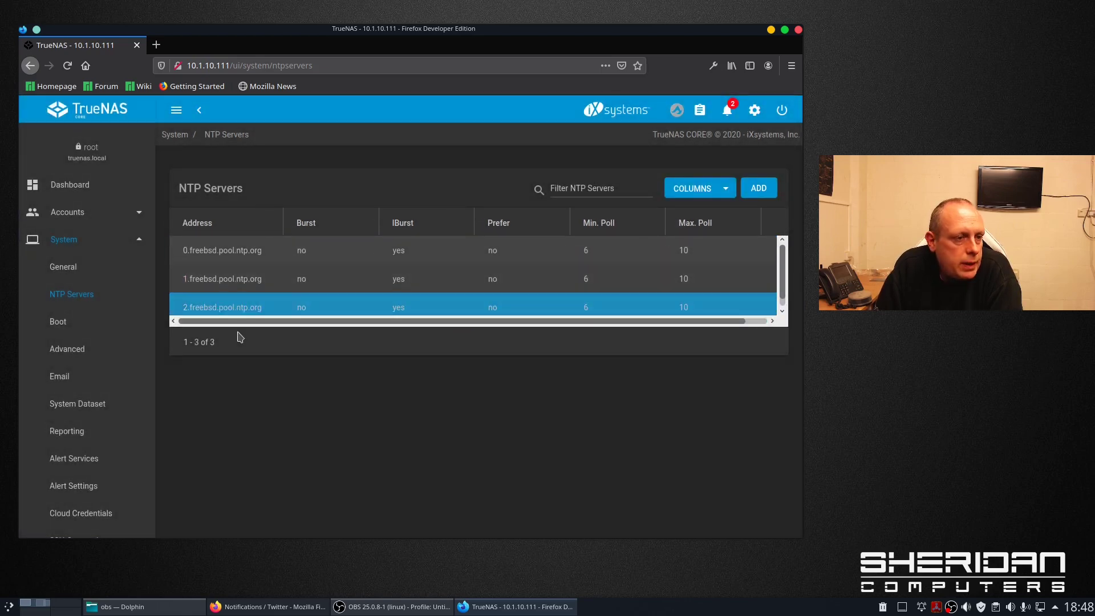
left_click(68, 322)
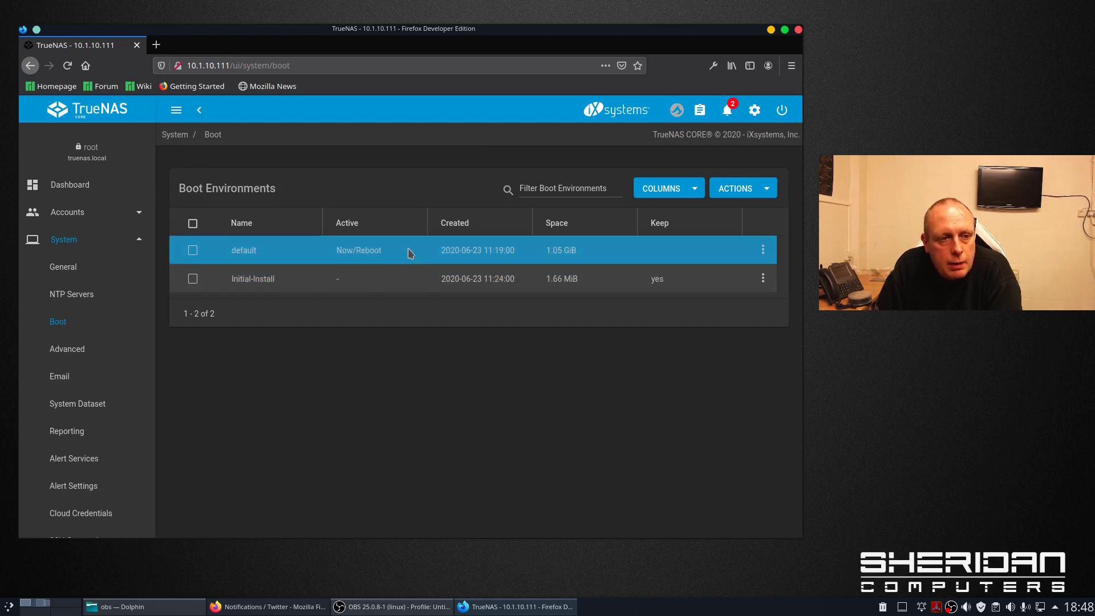
- Enable Show Console Messages in the Advanced settings and save
left_click(80, 350)
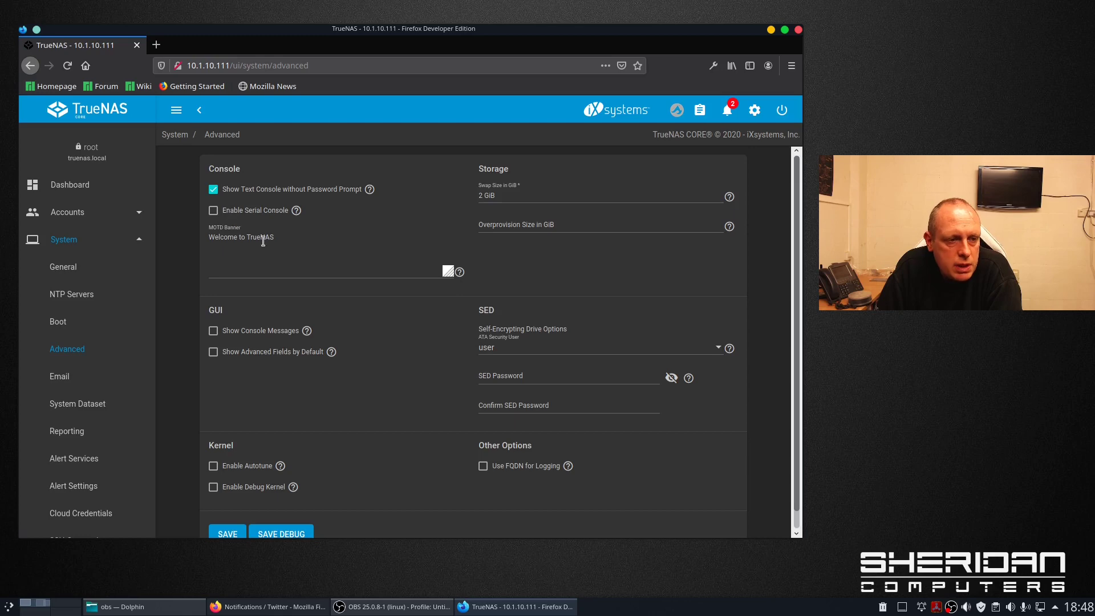
scroll(278, 251, "down", 1)
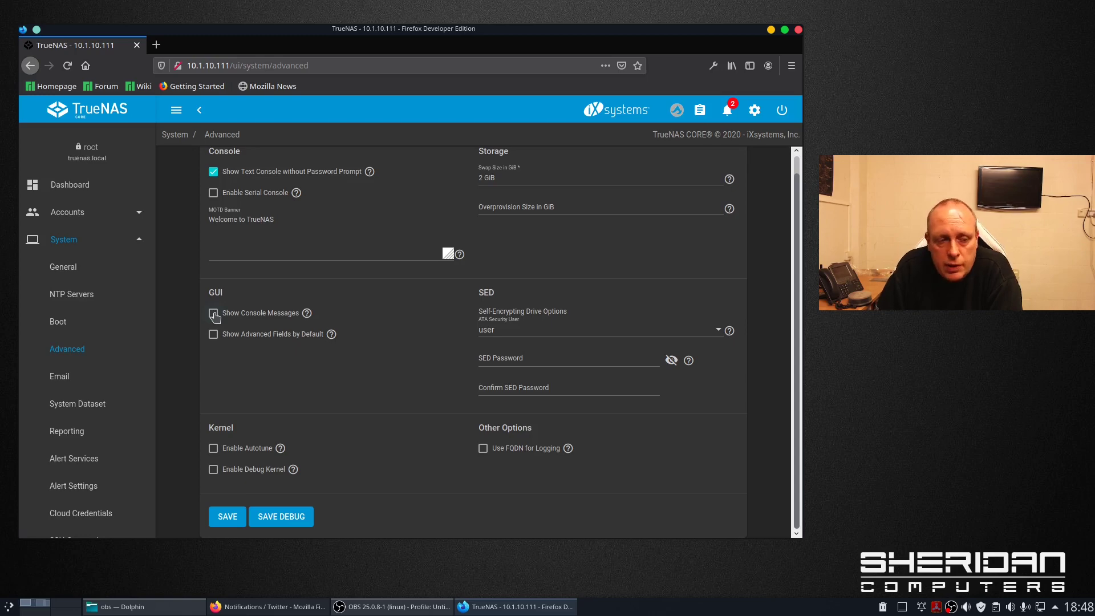
left_click(214, 316)
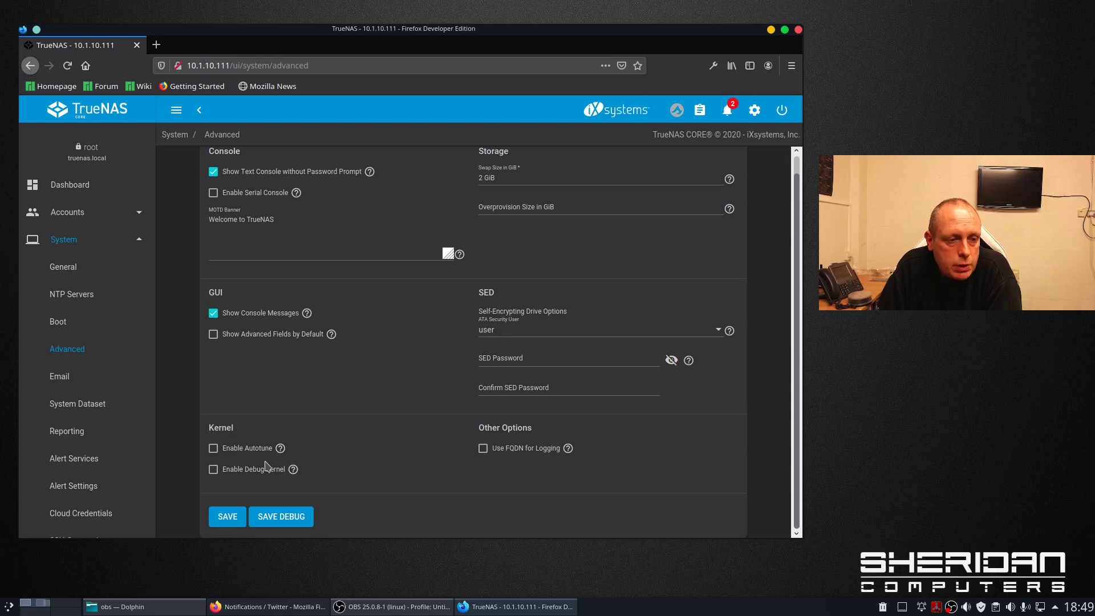
left_click(239, 518)
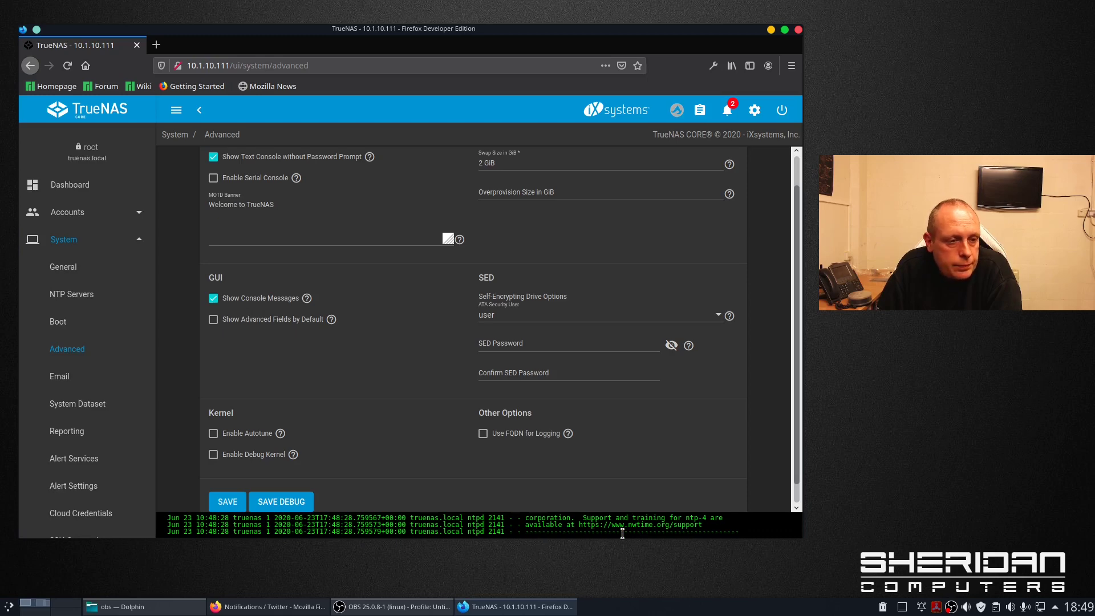
- Disable Show Console Messages again, save, and view the Email settings
left_click(214, 299)
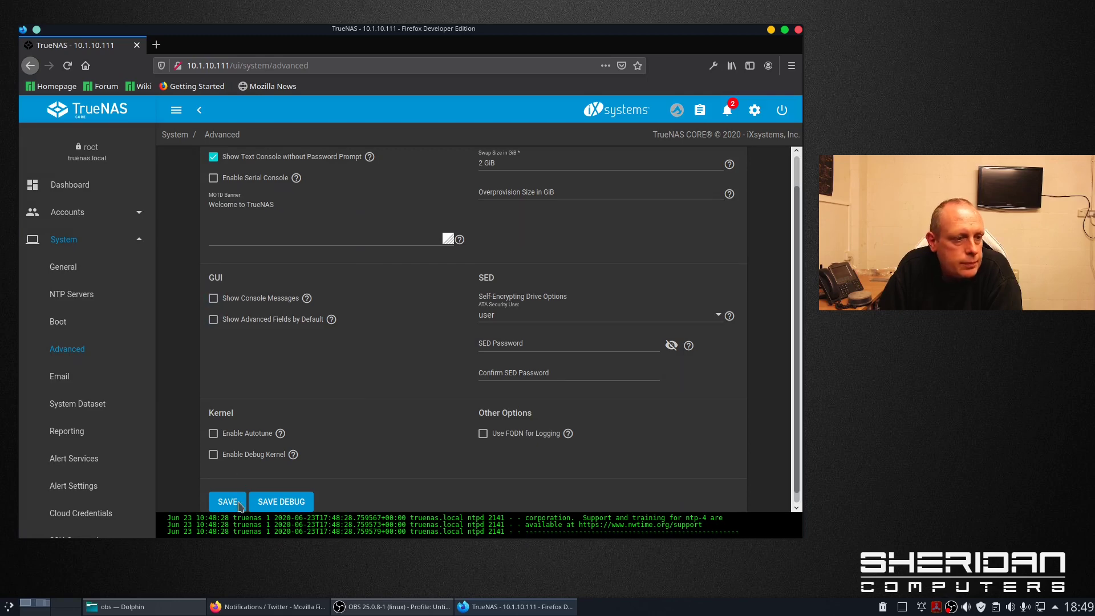
left_click(232, 502)
left_click(84, 379)
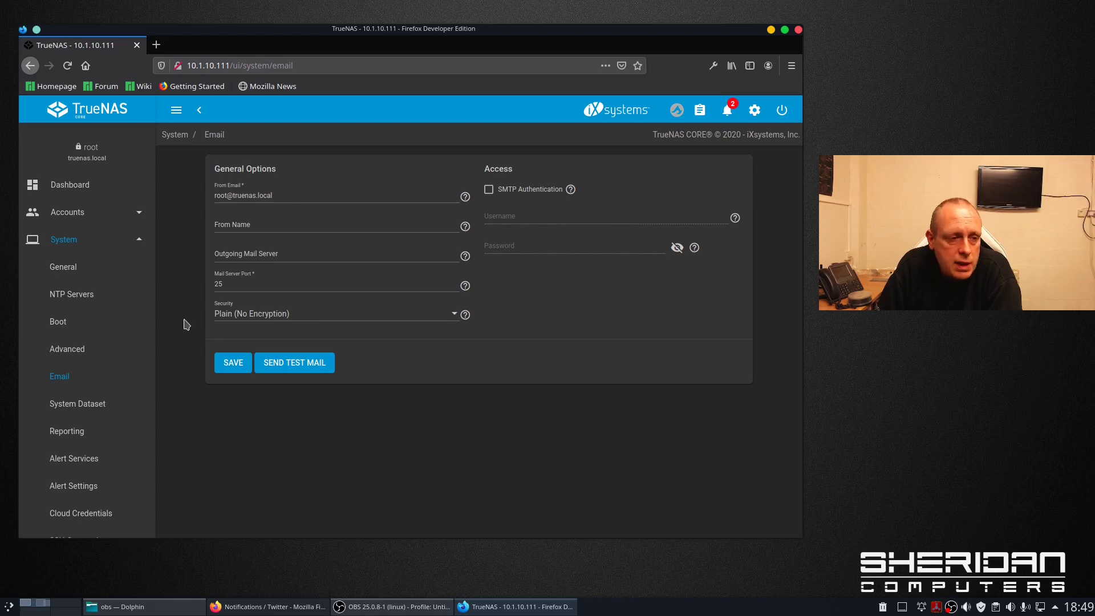
- Look through the System Dataset and Reporting settings pages
left_click(100, 409)
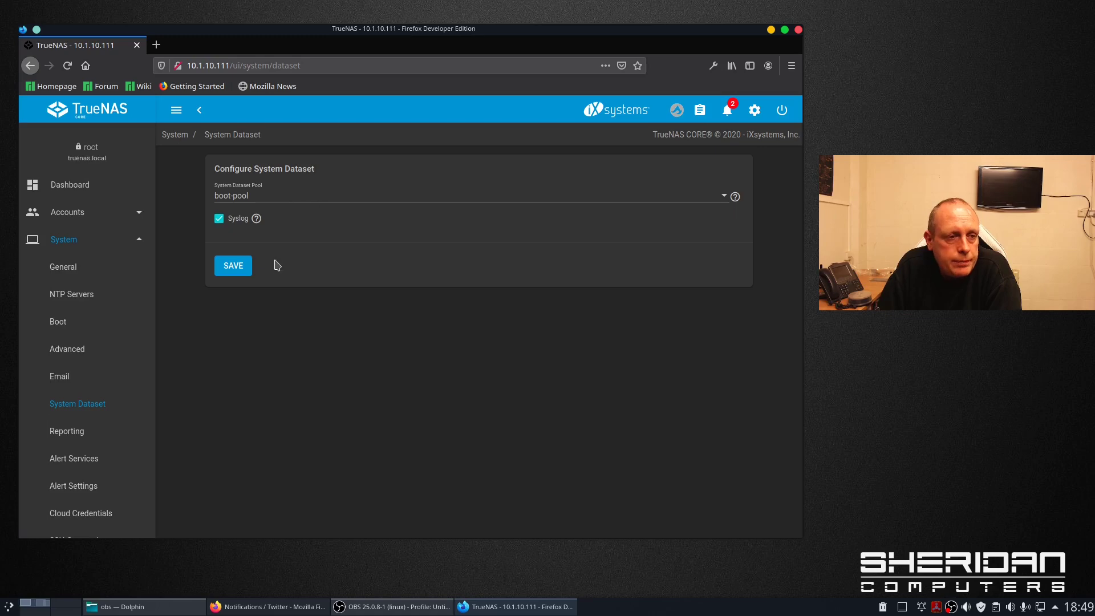
scroll(140, 348, "down", 3)
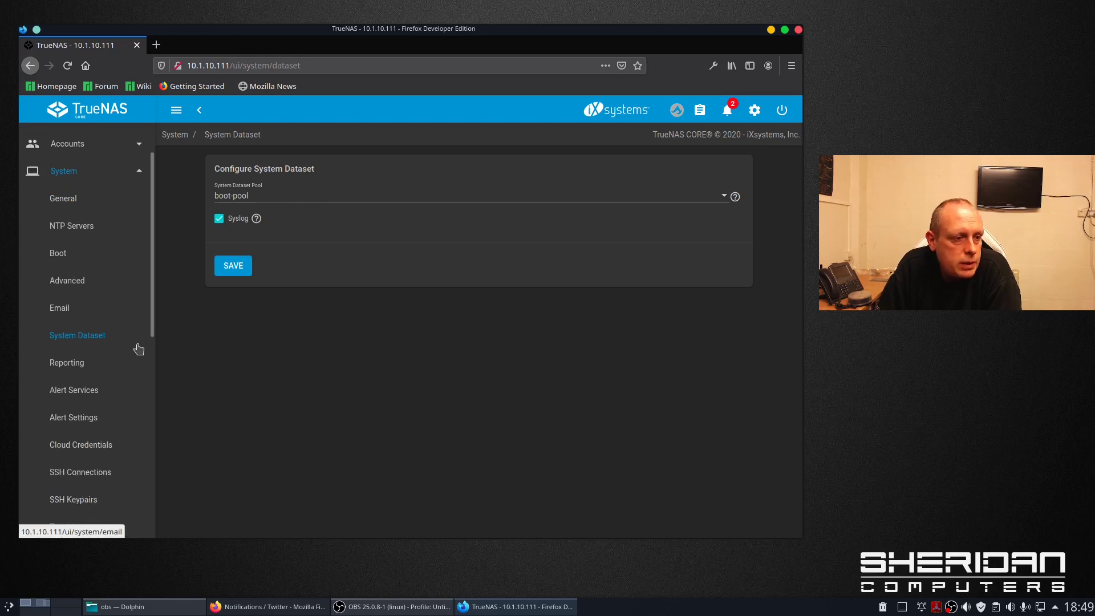
left_click(93, 365)
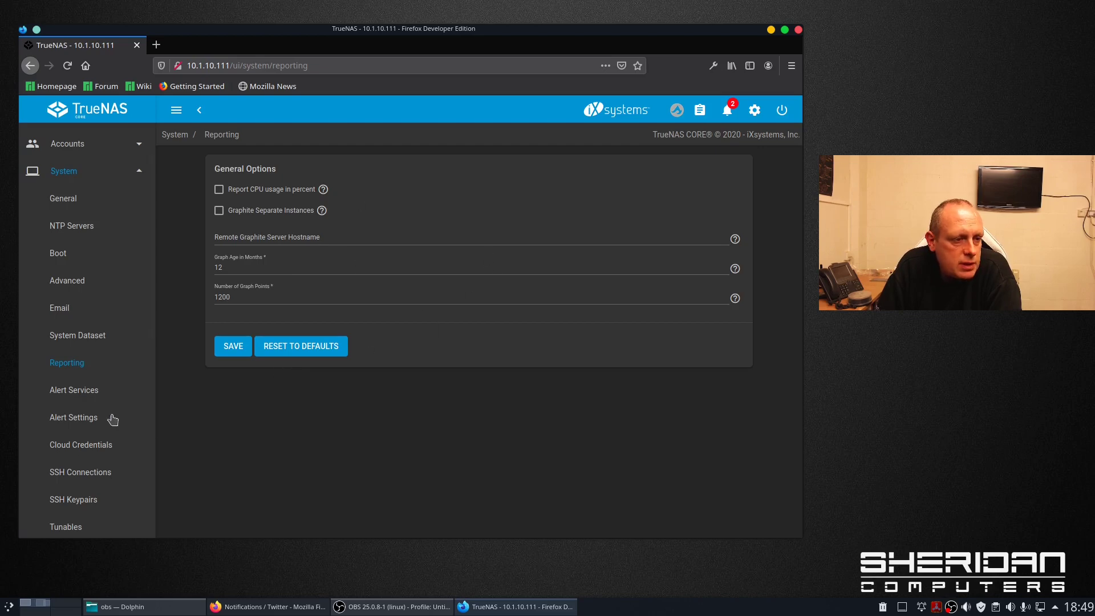
scroll(114, 388, "down", 2)
scroll(117, 389, "down", 2)
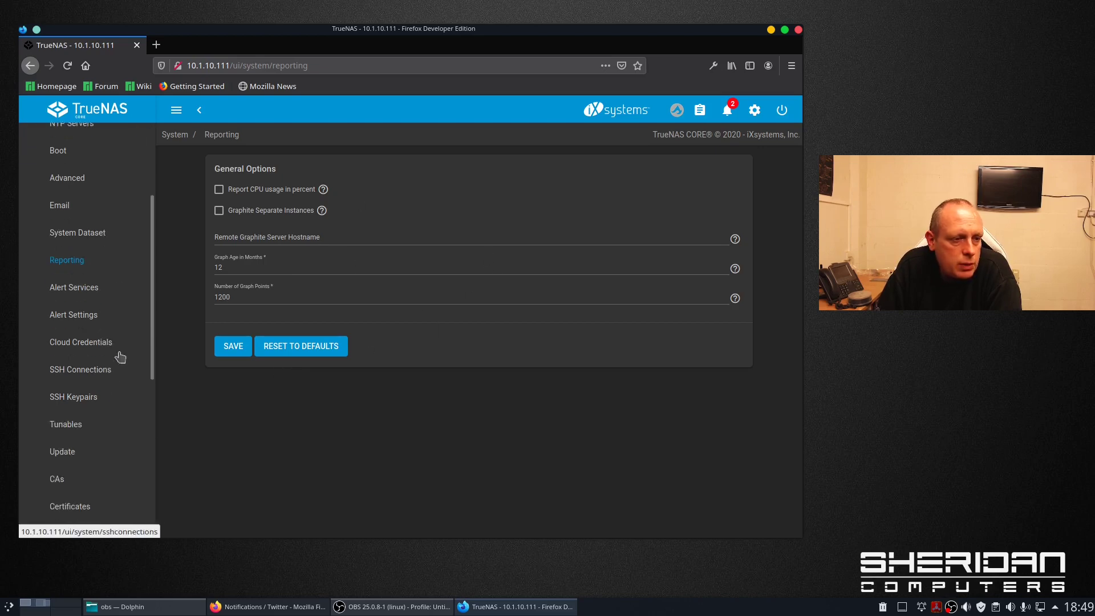
- Browse Alert Services, Alert Settings and SSH Connections, ending on the Update page's nightly upgrades
left_click(94, 288)
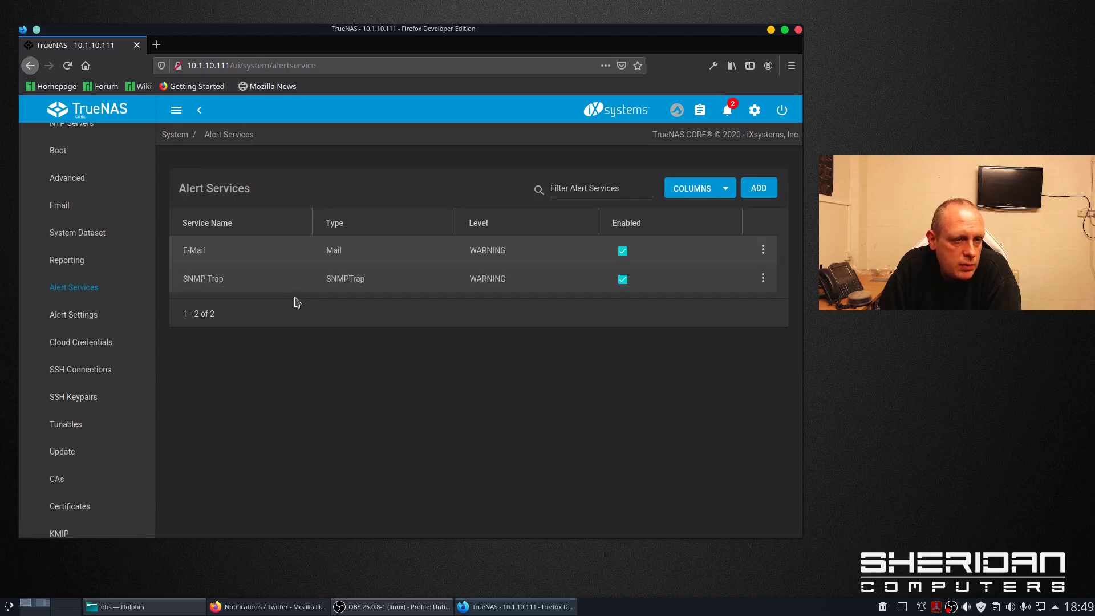
left_click(85, 321)
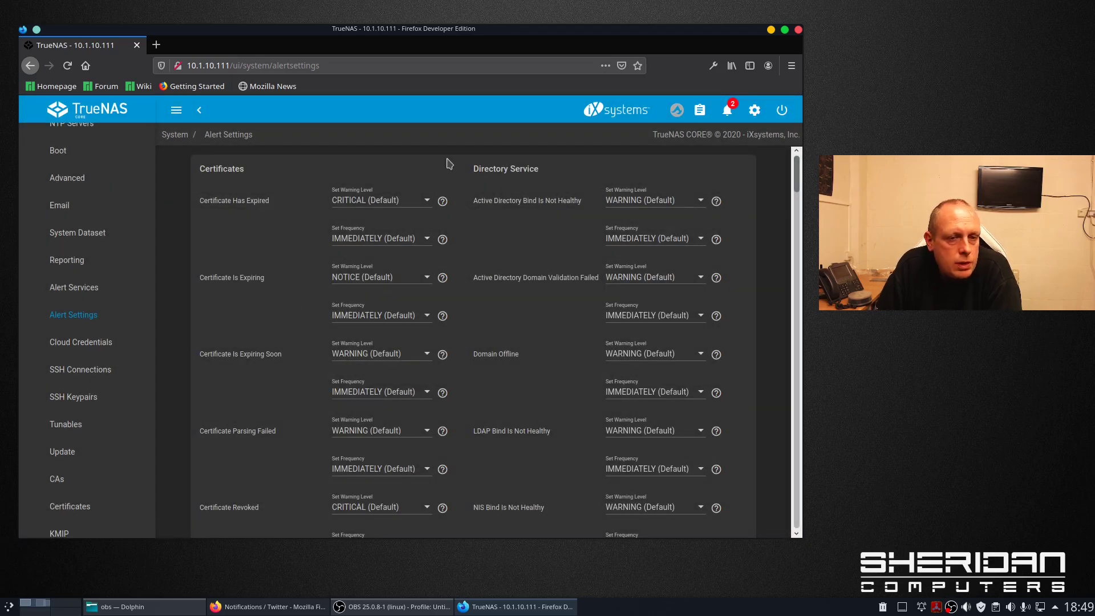
scroll(127, 341, "down", 1)
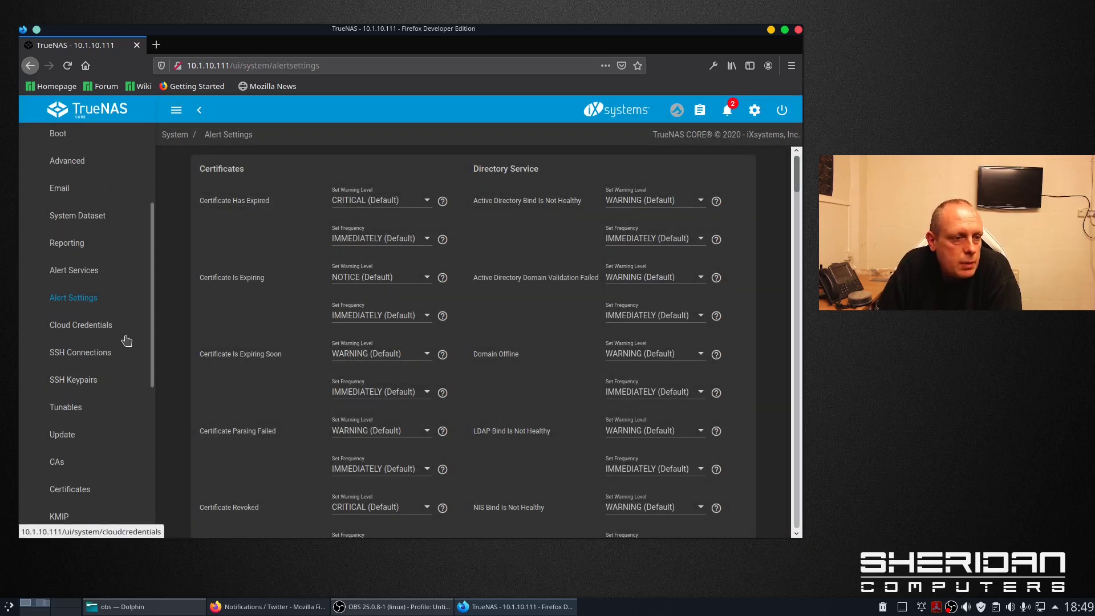
scroll(127, 340, "up", 1)
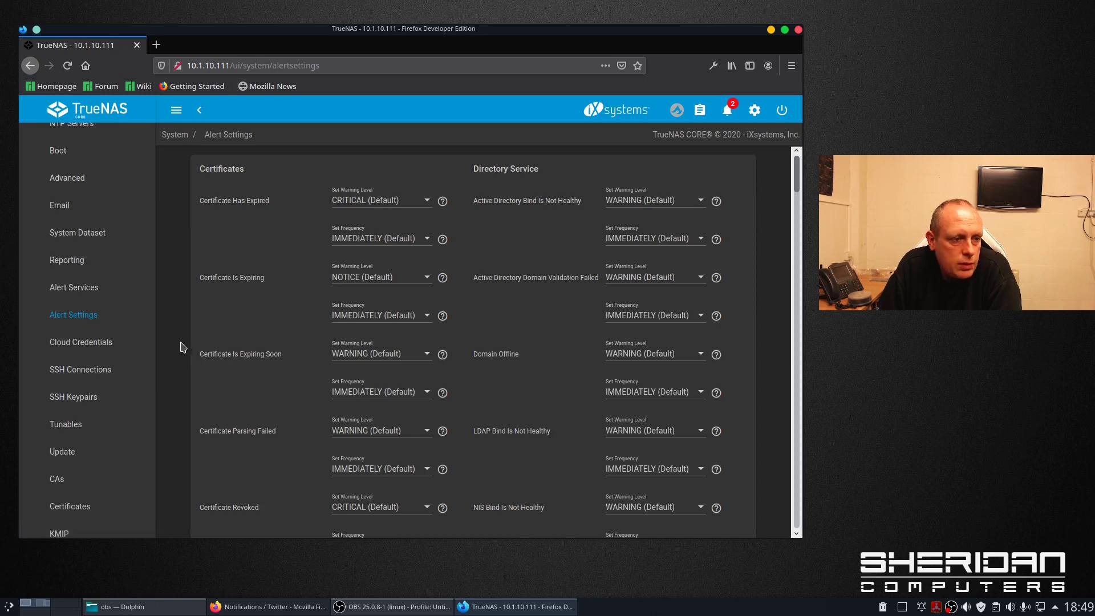
left_click(98, 369)
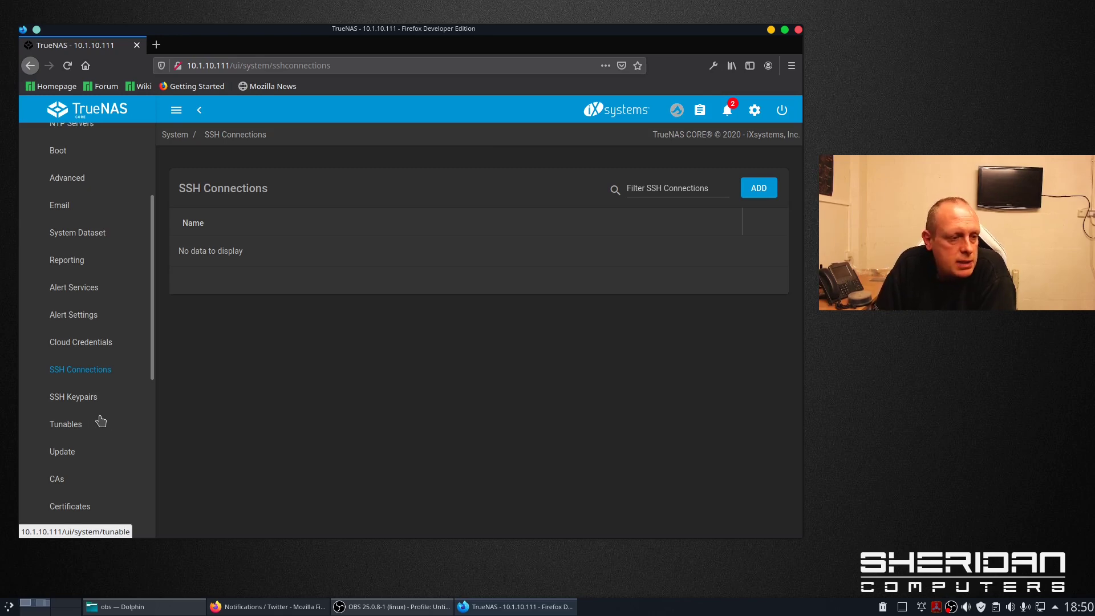
scroll(100, 434, "down", 3)
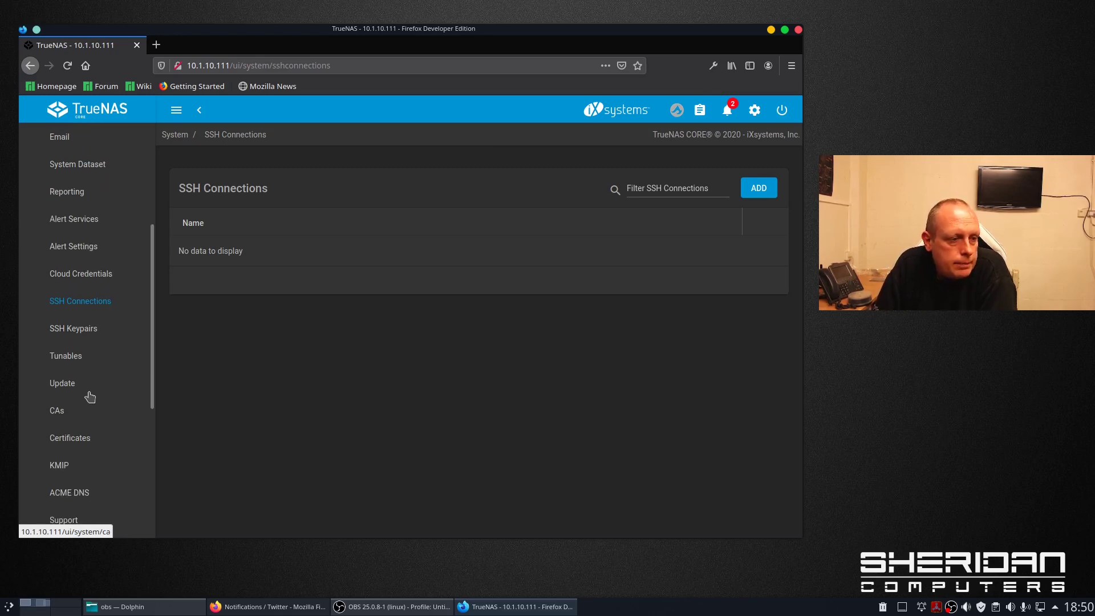
left_click(82, 390)
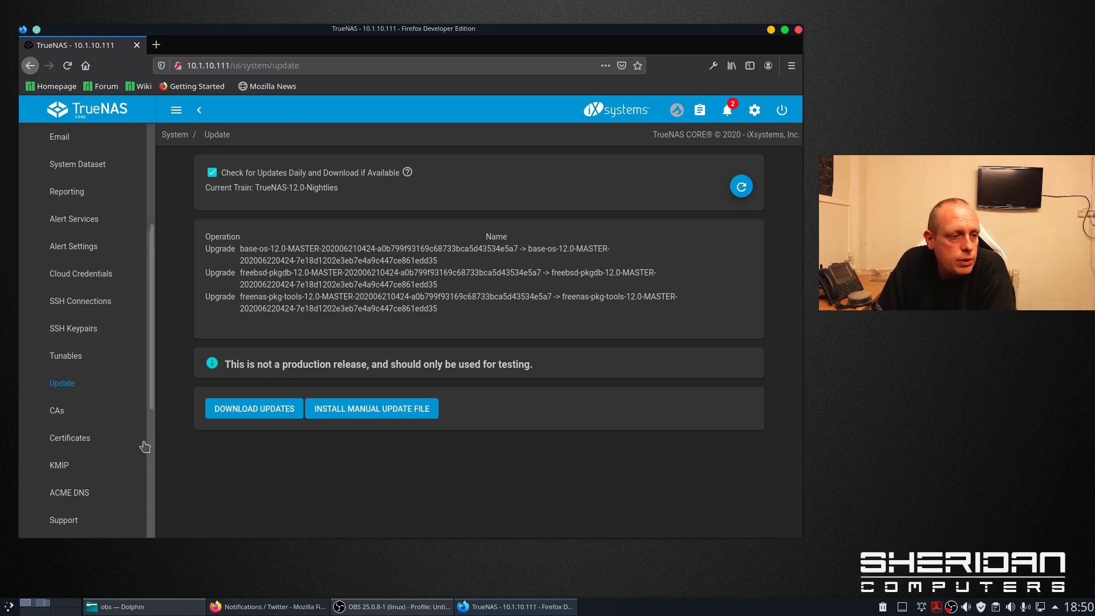
scroll(99, 403, "down", 2)
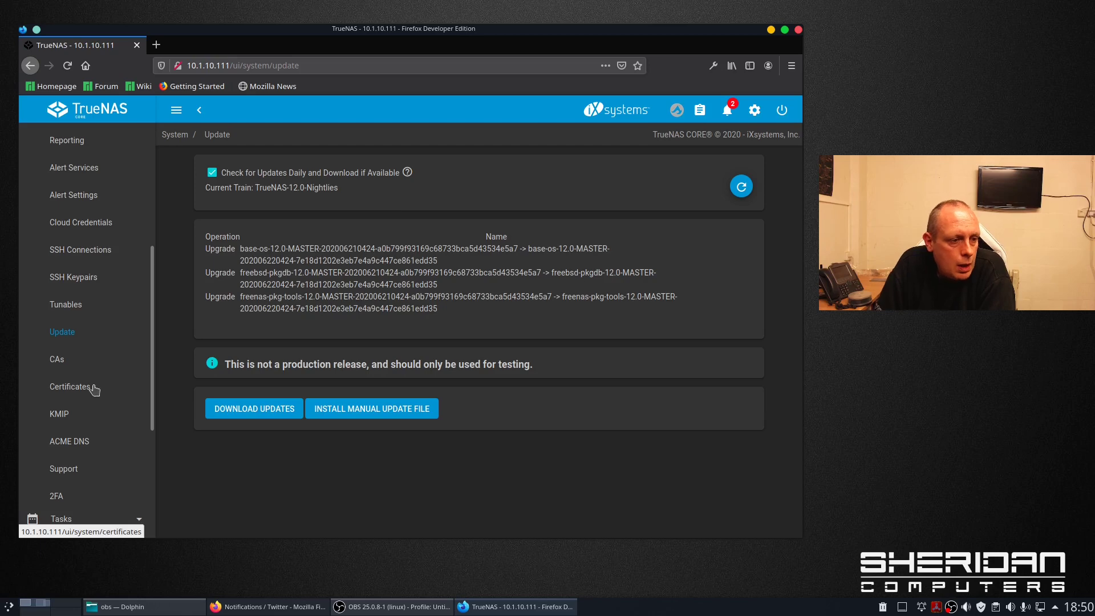
- Review the KMIP key server settings, then scroll through the Support page's contact form
left_click(58, 417)
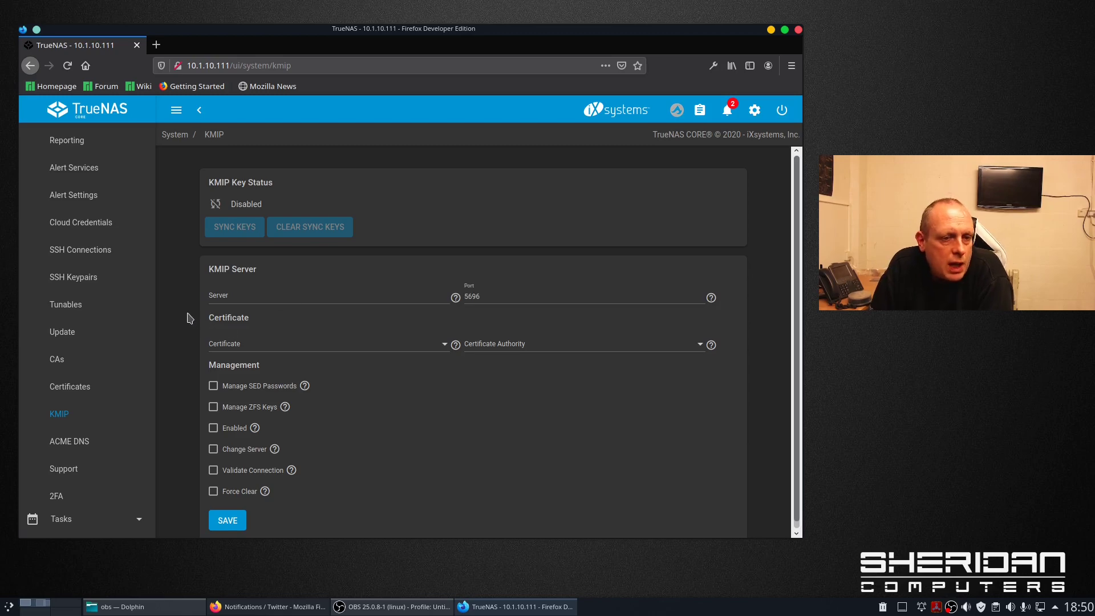
scroll(190, 318, "down", 1)
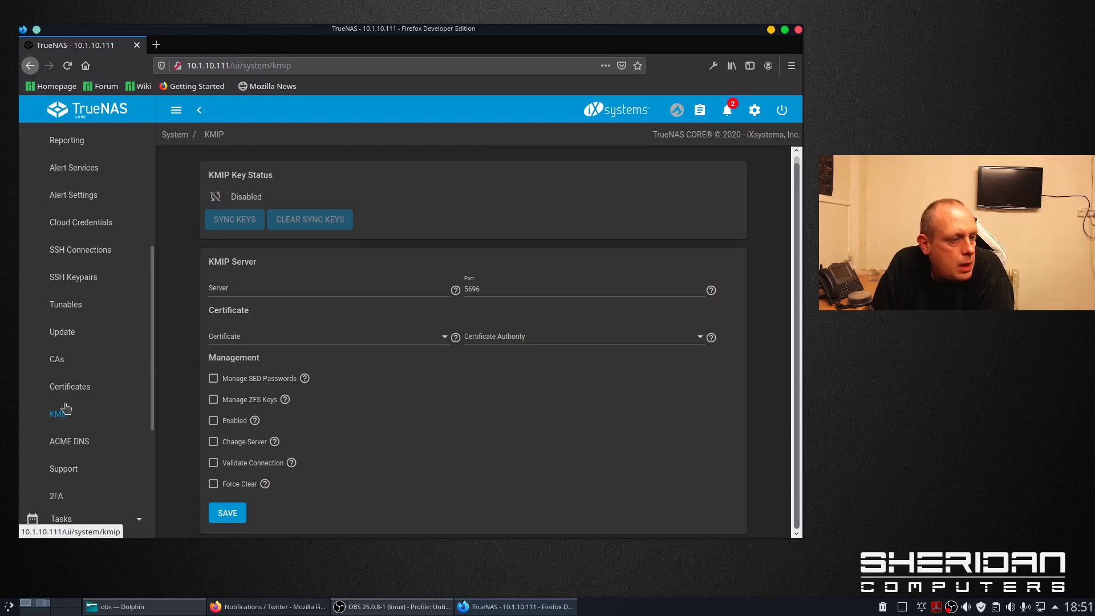
scroll(123, 422, "down", 2)
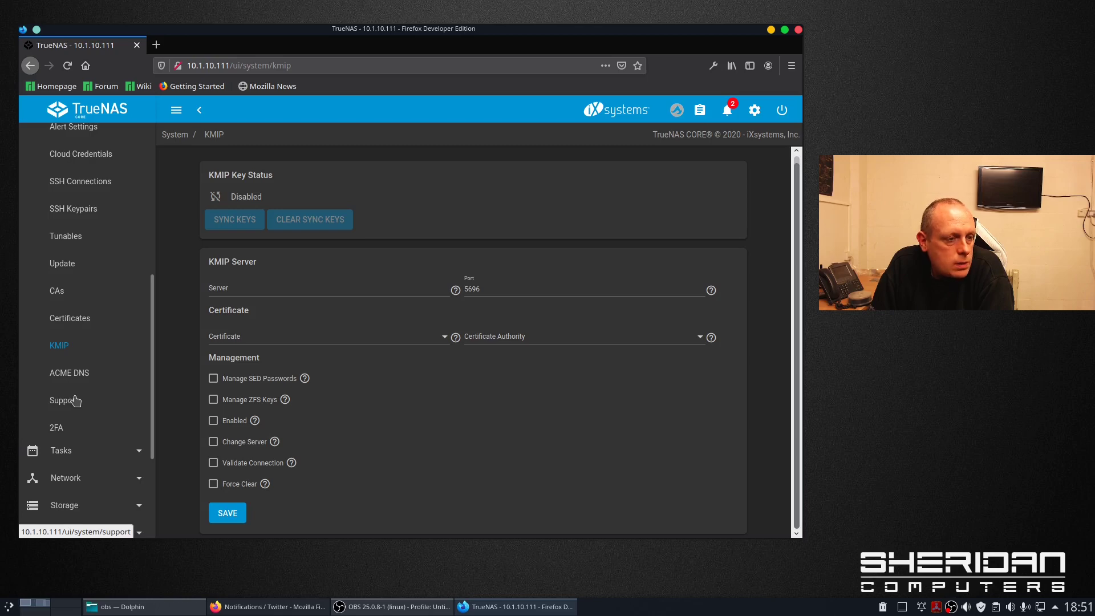
left_click(76, 401)
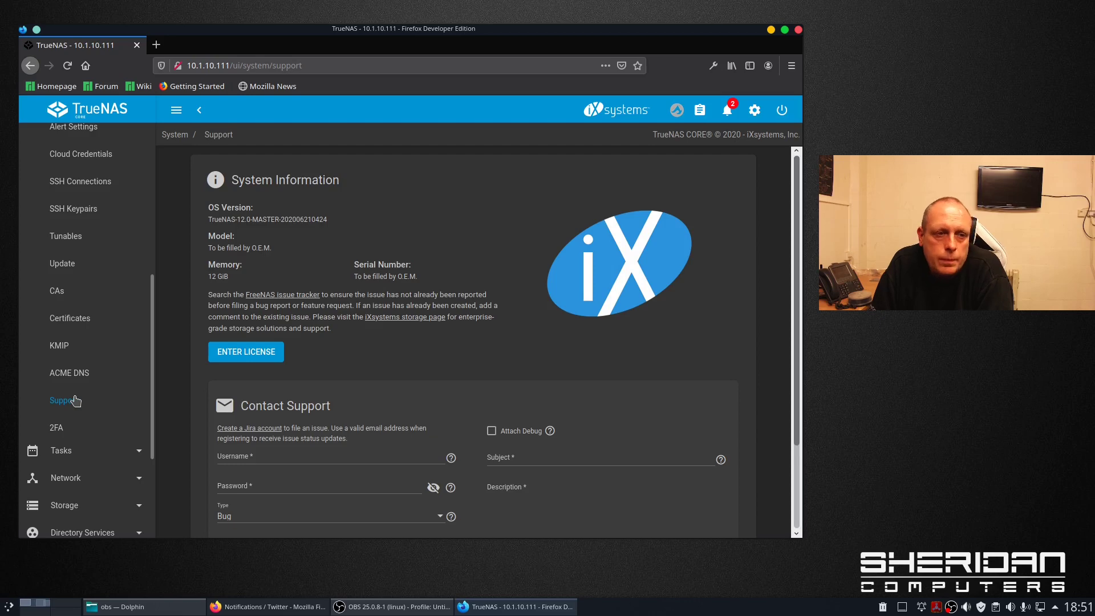
scroll(340, 236, "down", 3)
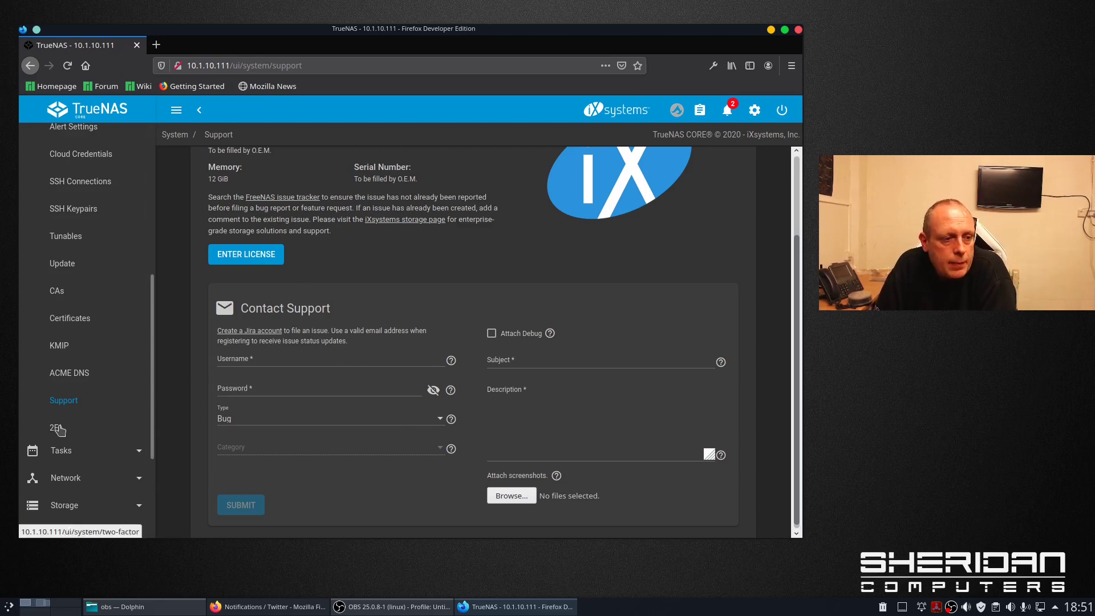
- Review 2FA settings, then view the Network Summary showing alc0 at 10.1.10.111/24
left_click(74, 429)
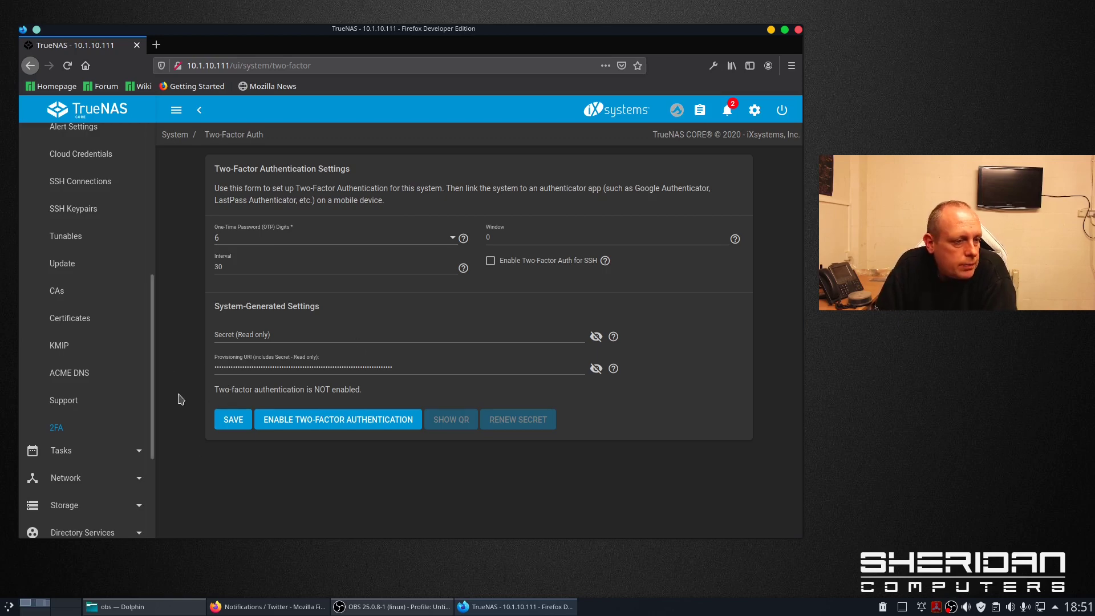
scroll(122, 456, "down", 4)
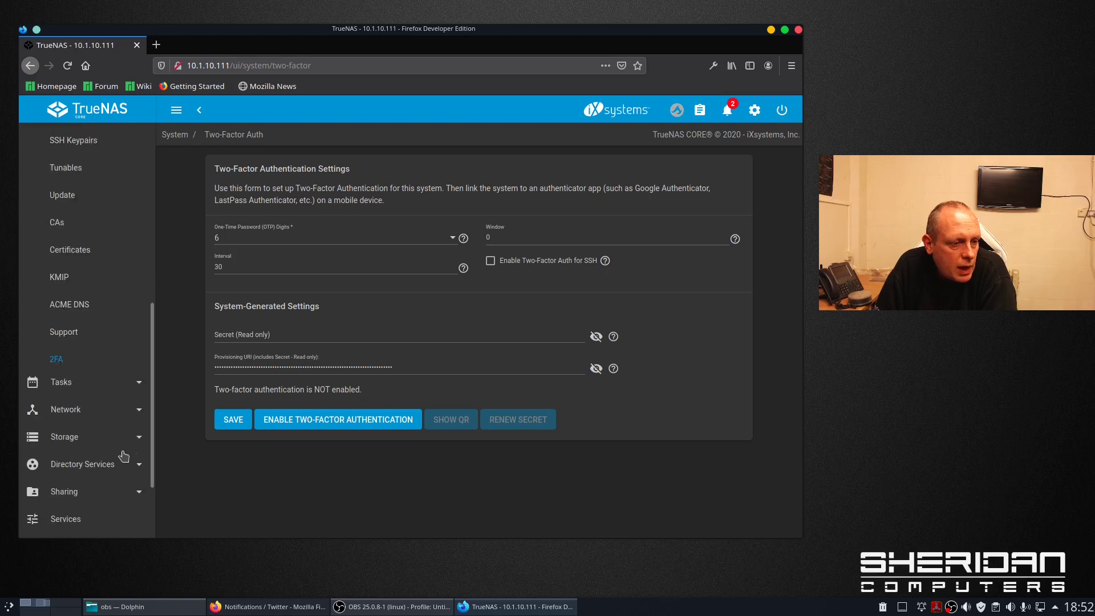
left_click(128, 314)
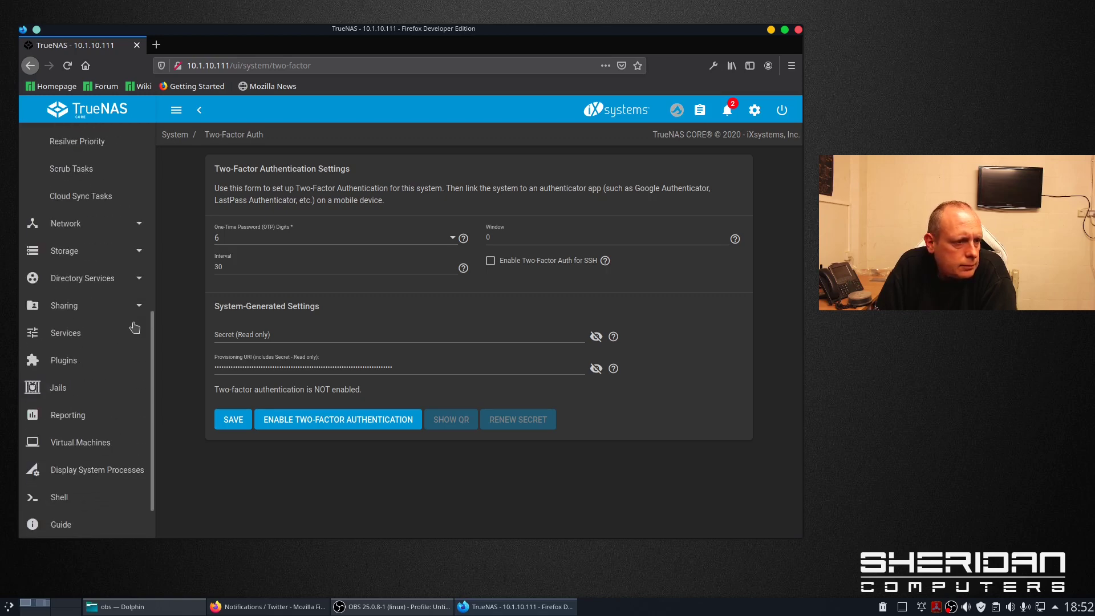
scroll(117, 313, "up", 3)
scroll(106, 256, "up", 3)
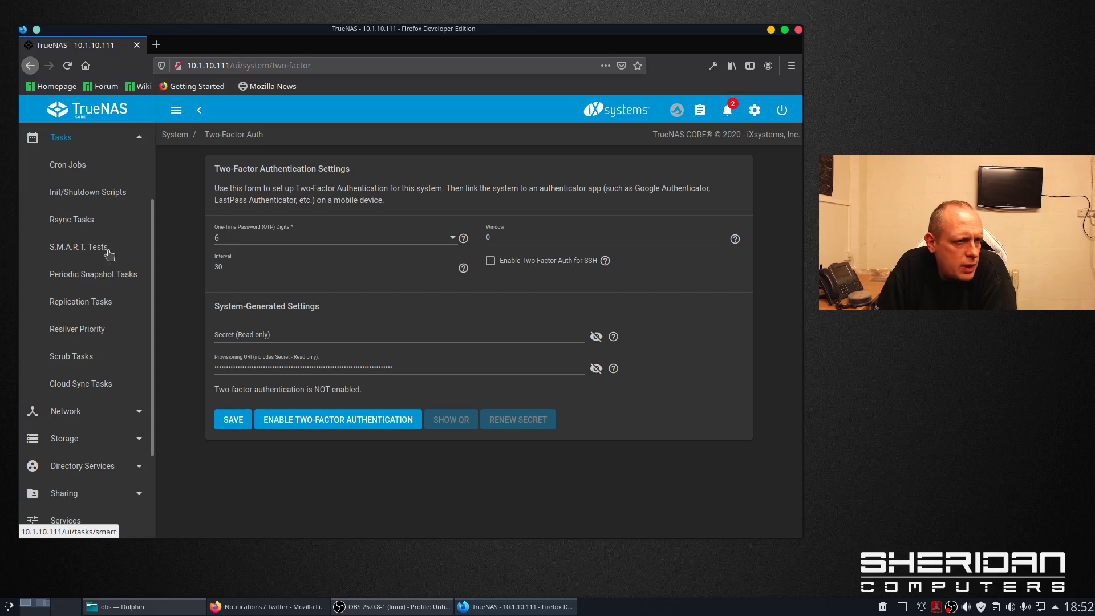
scroll(107, 362, "down", 2)
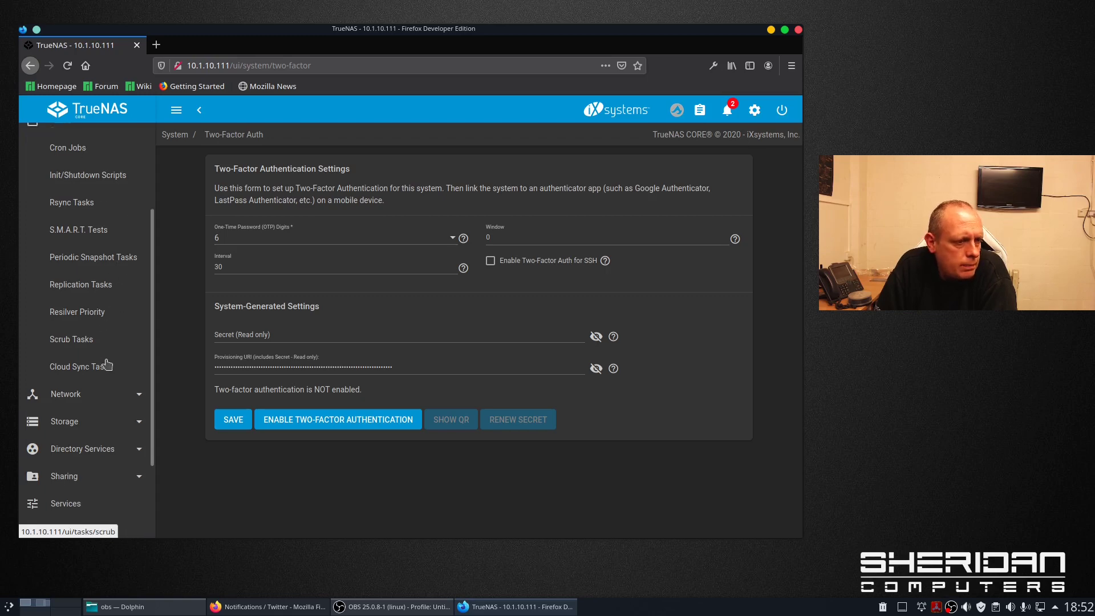
scroll(107, 361, "down", 2)
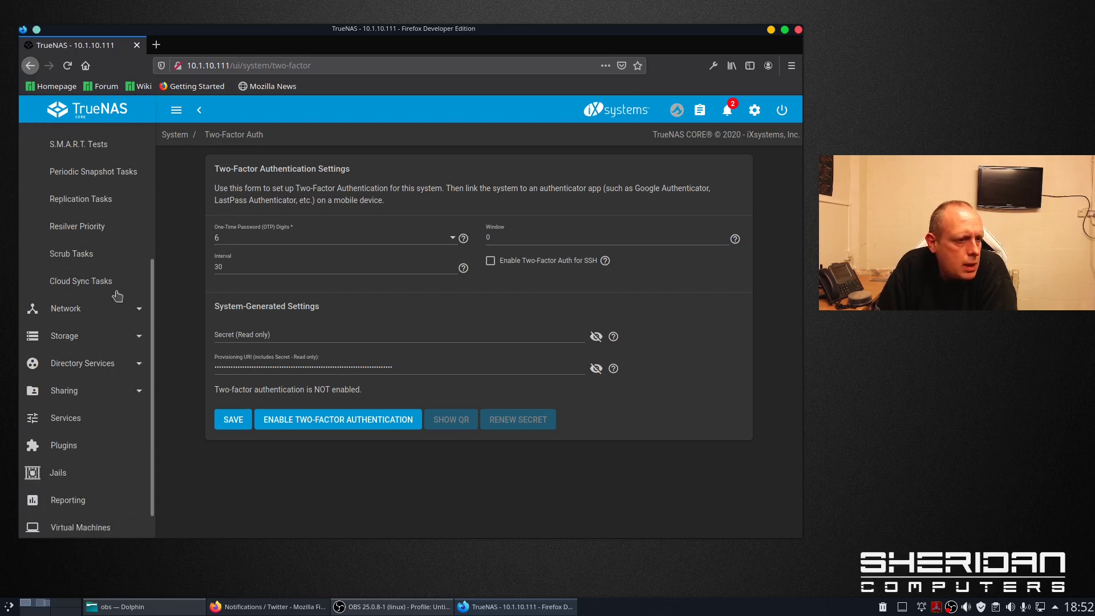
left_click(122, 309)
scroll(122, 314, "down", 5)
scroll(116, 292, "up", 3)
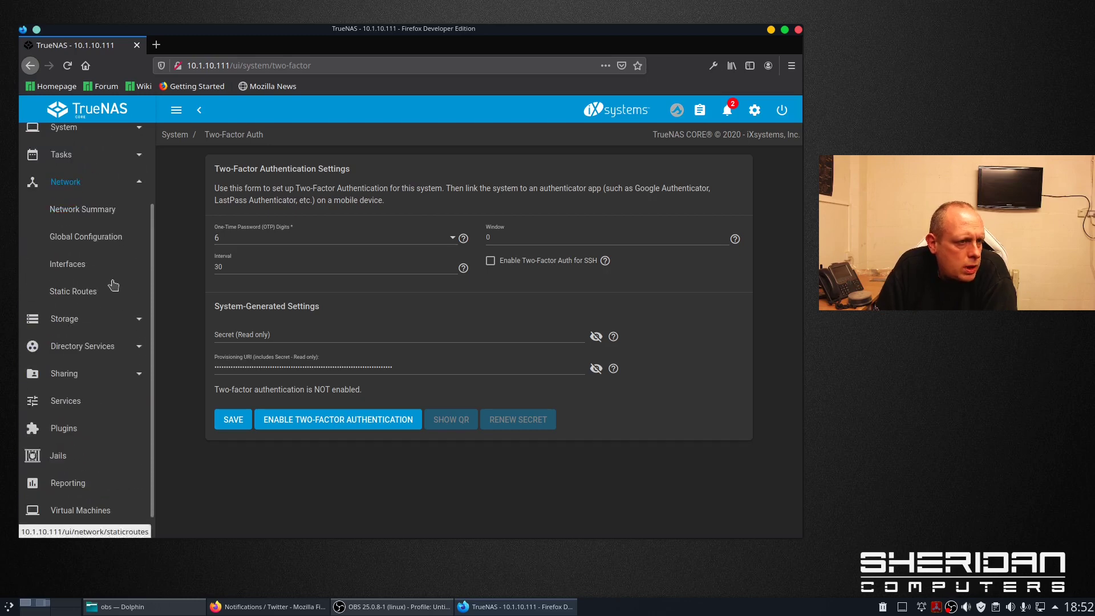
left_click(110, 217)
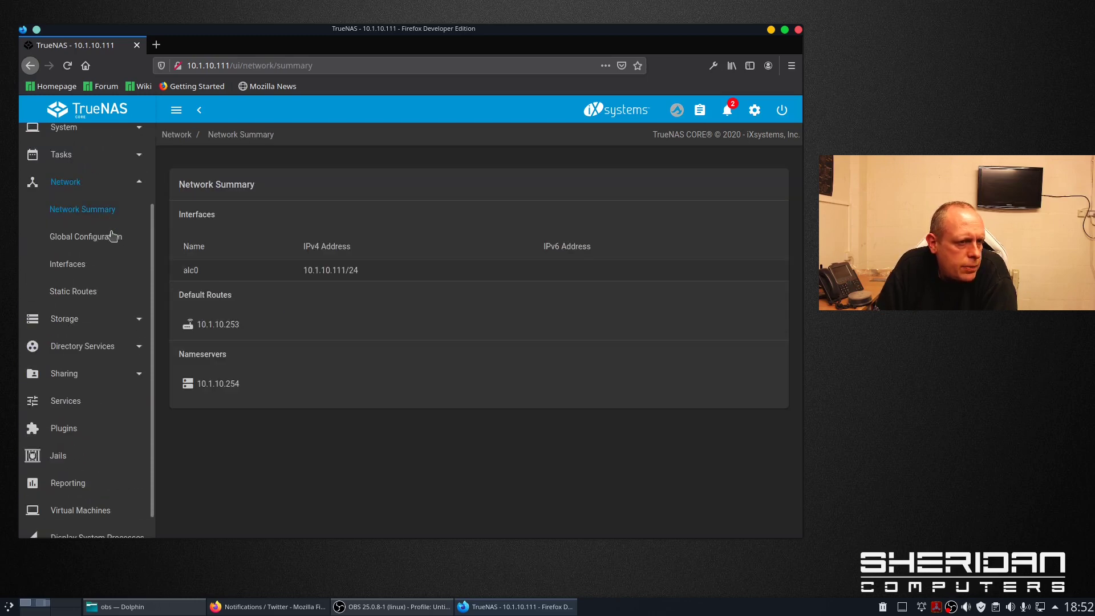
- Start creating a new storage pool and name it tank
left_click(85, 323)
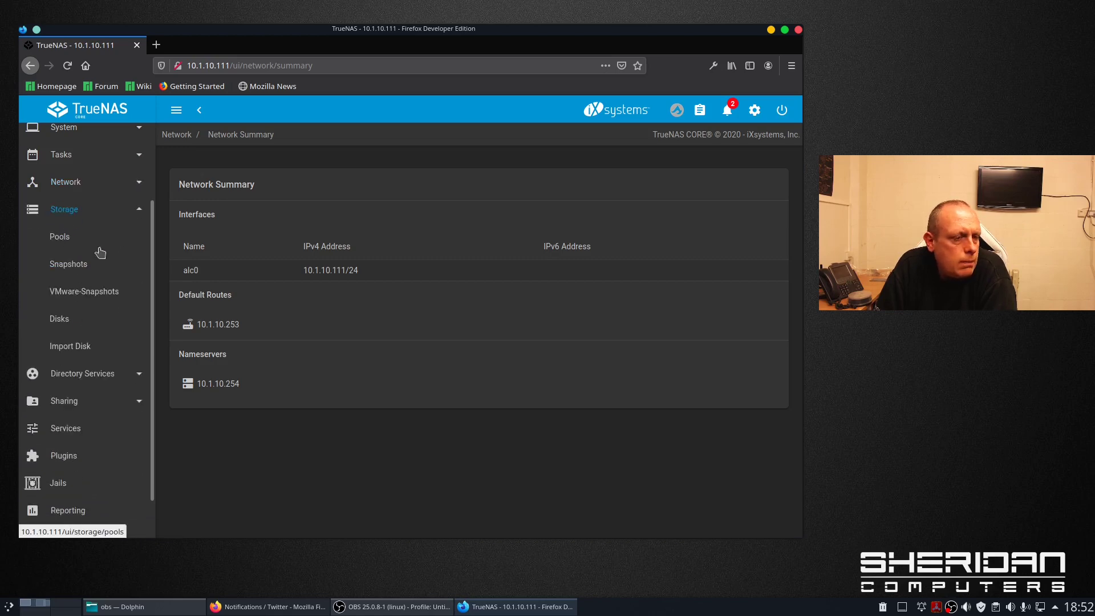
left_click(68, 244)
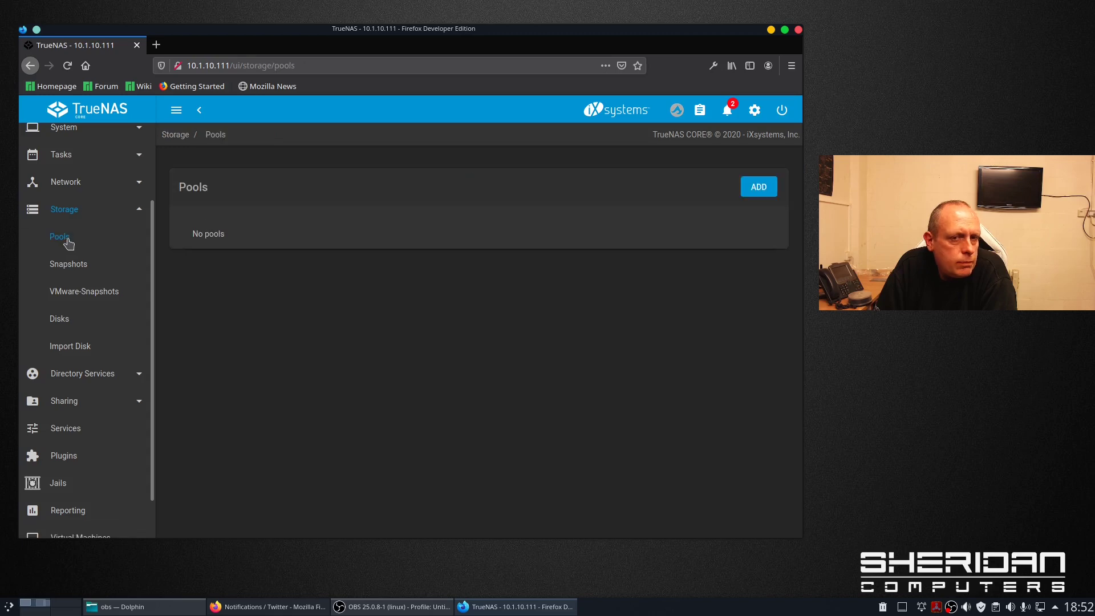
left_click(759, 187)
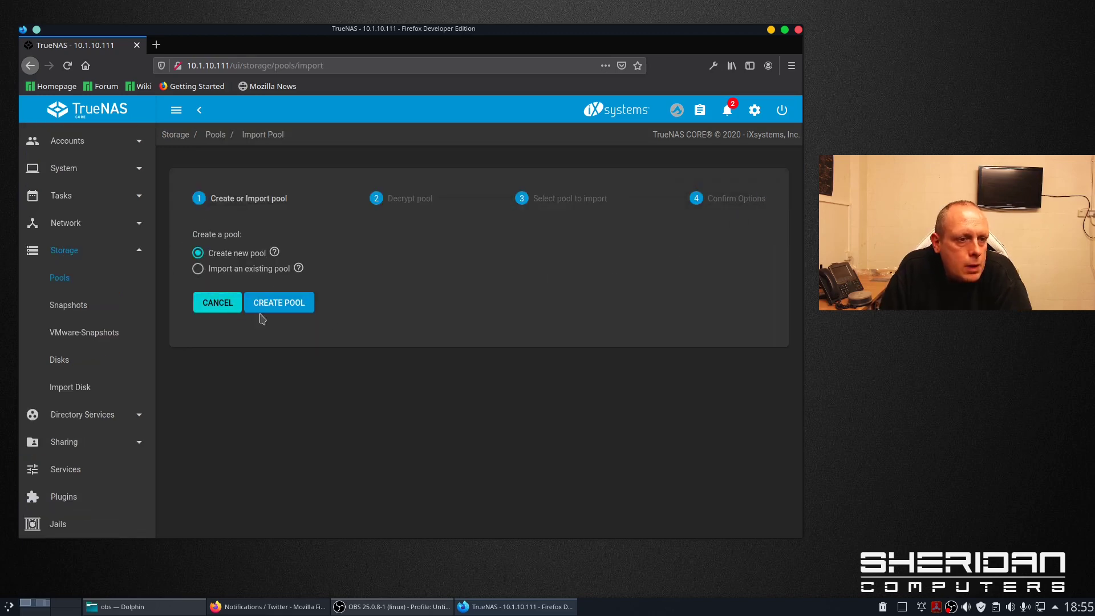
left_click(279, 303)
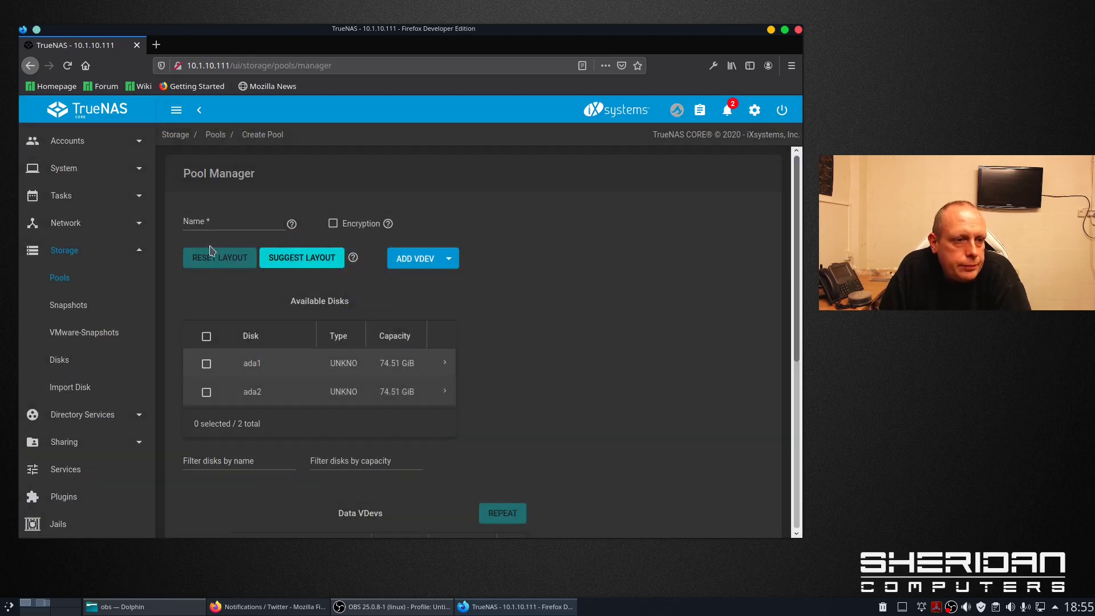
left_click(217, 224)
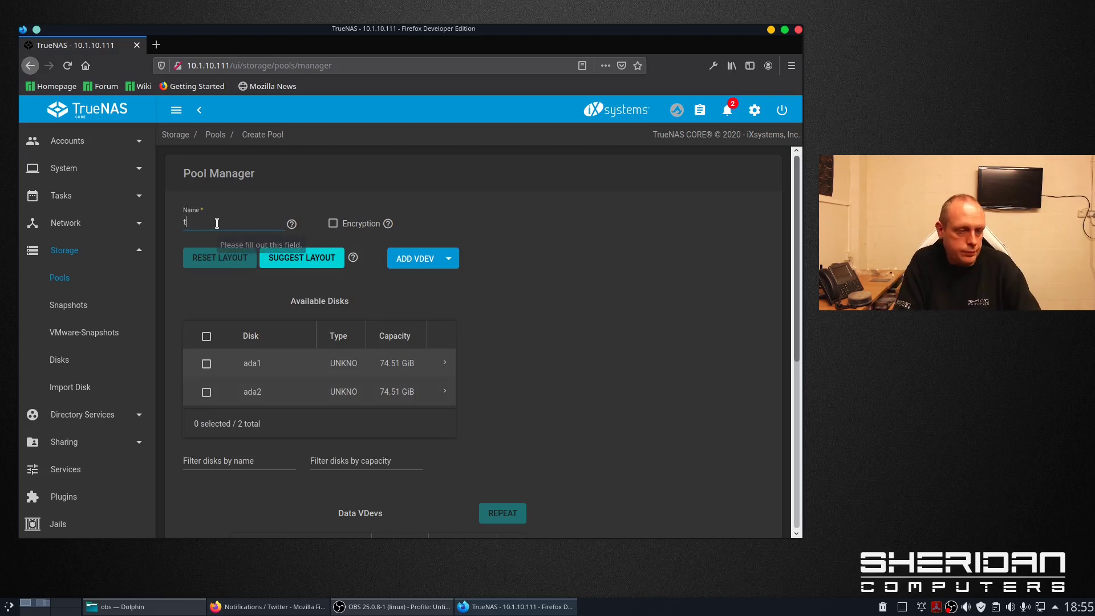
type("tank")
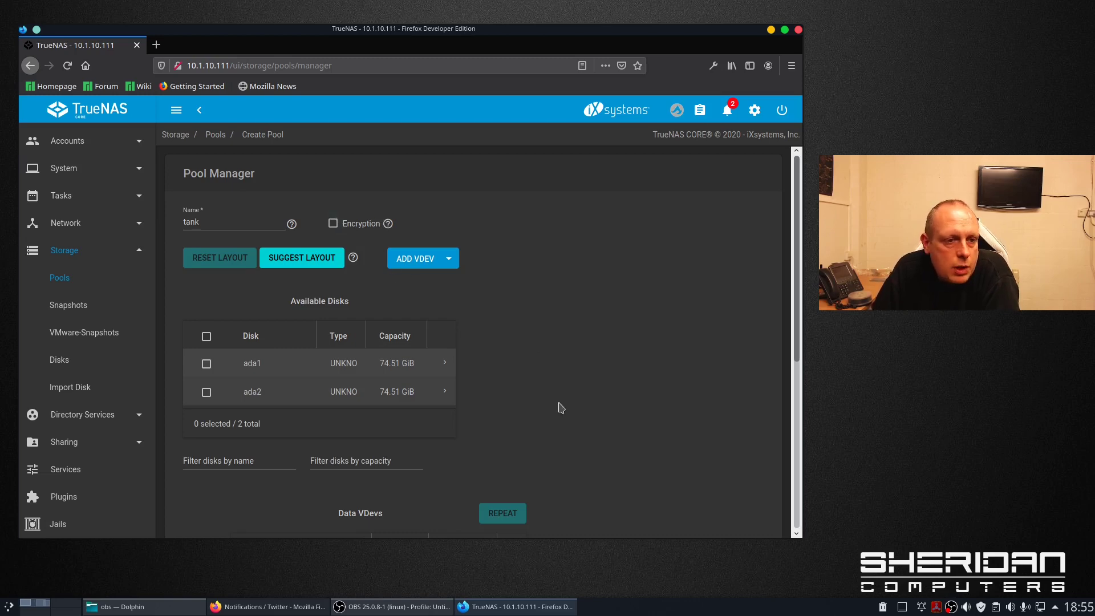
- Lay out disks ada1 and ada2 as a mirror and create the pool, confirming the erase
scroll(523, 413, "down", 1)
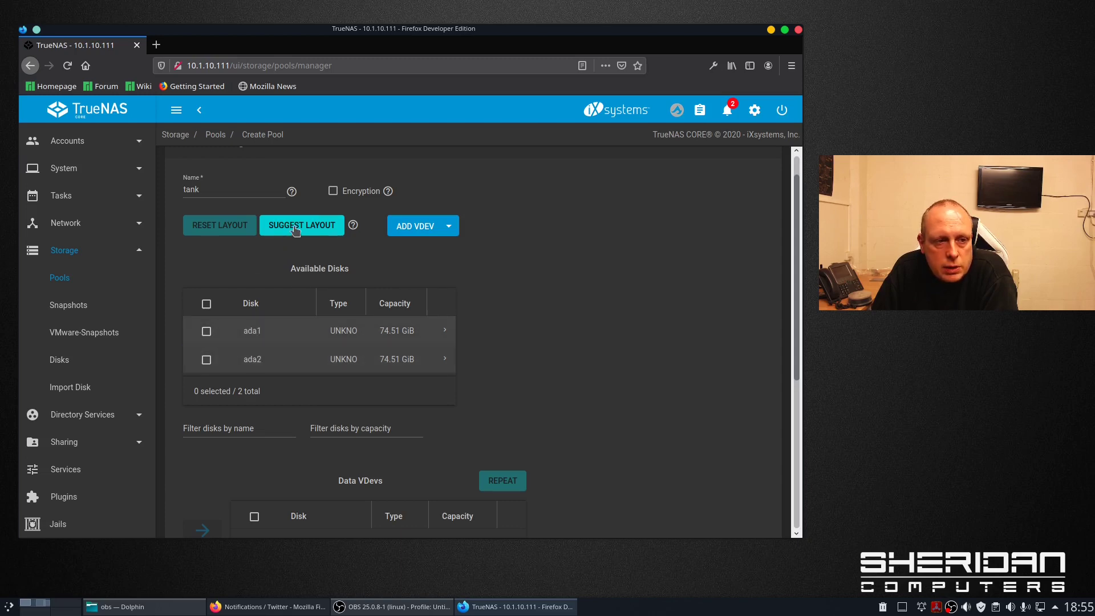
left_click(295, 229)
scroll(623, 363, "down", 7)
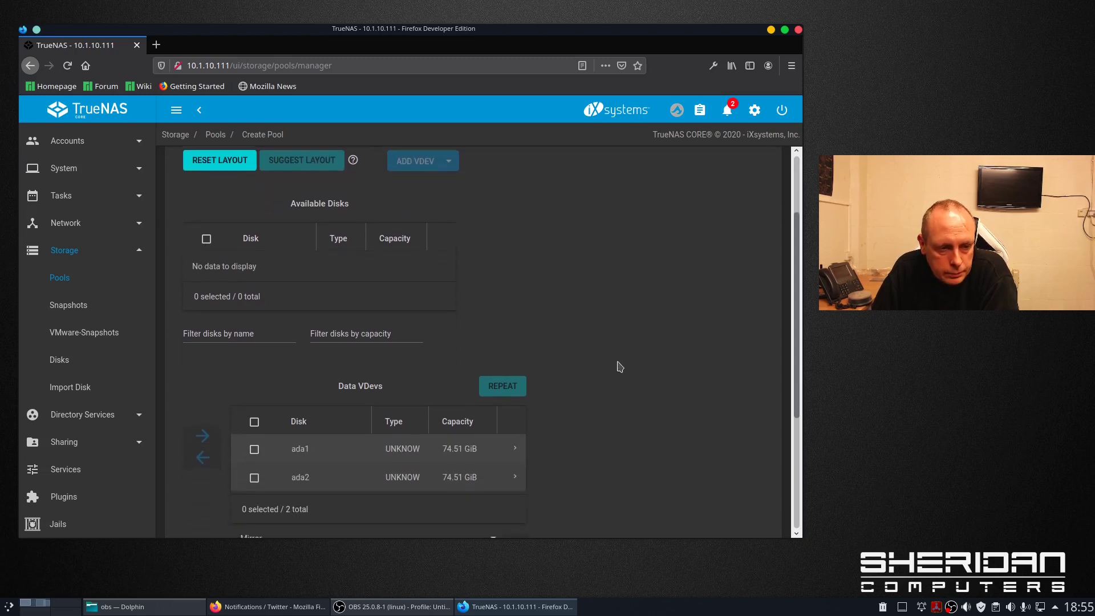
left_click(300, 288)
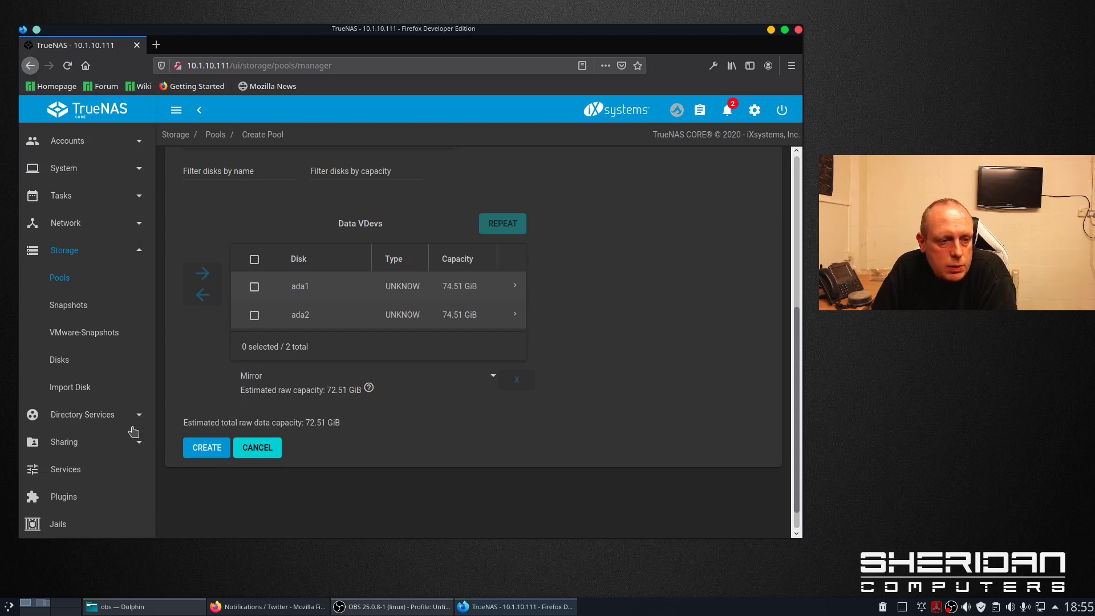
left_click(214, 456)
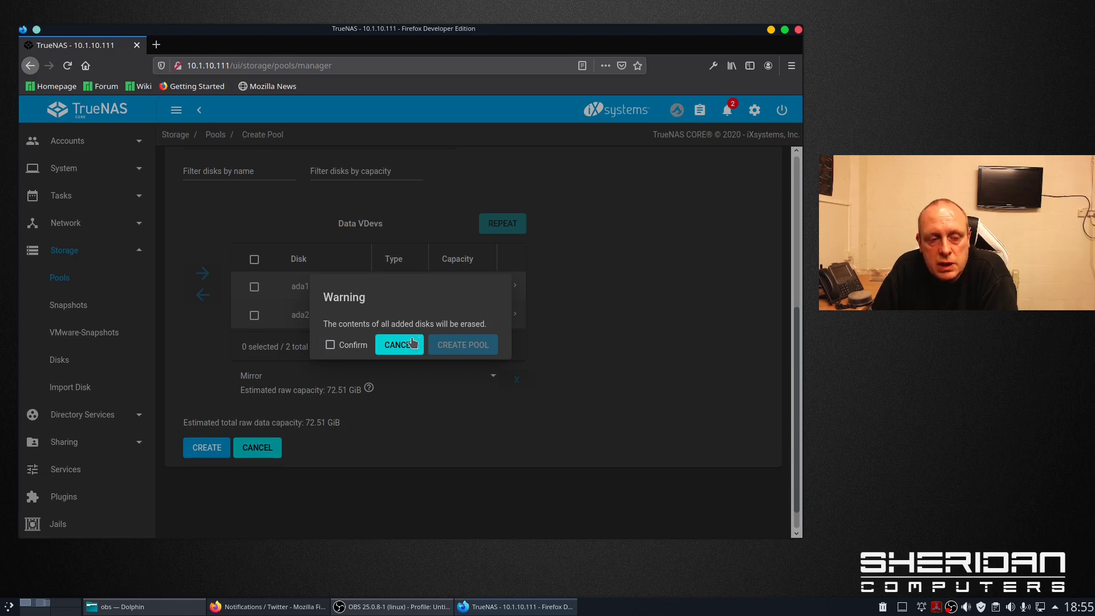
left_click(359, 345)
left_click(482, 348)
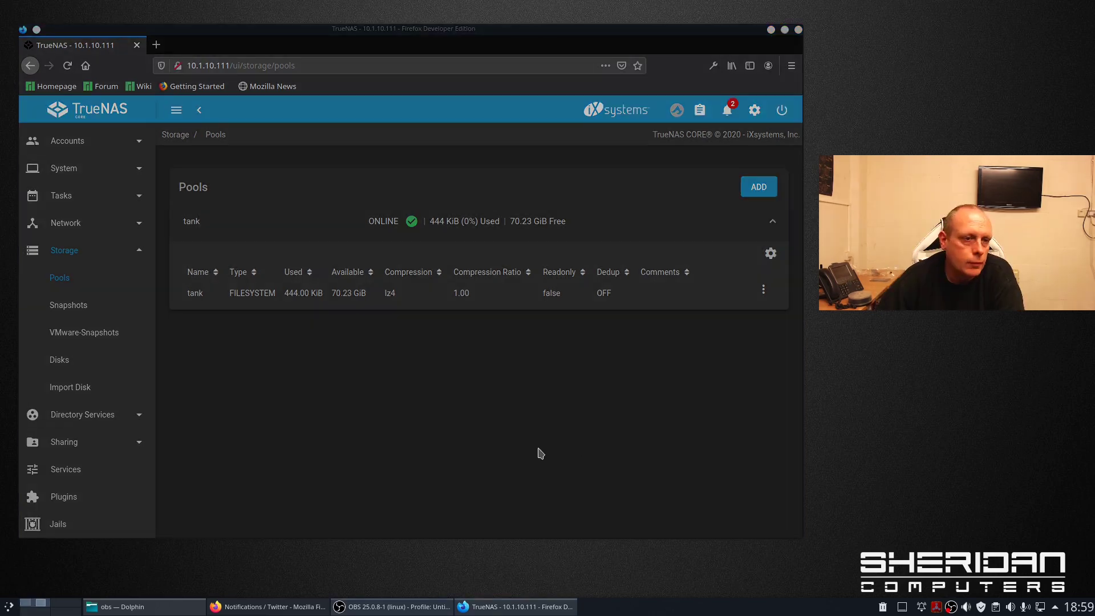
- Add a dataset to tank named mydata with the comment 'test data'
left_click(555, 446)
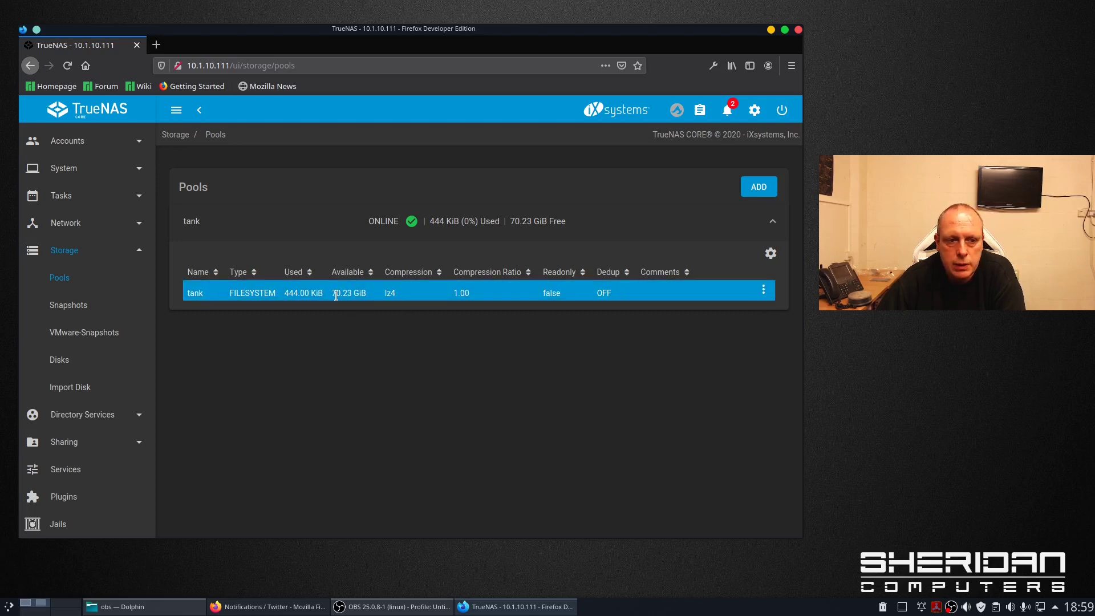
left_click(763, 290)
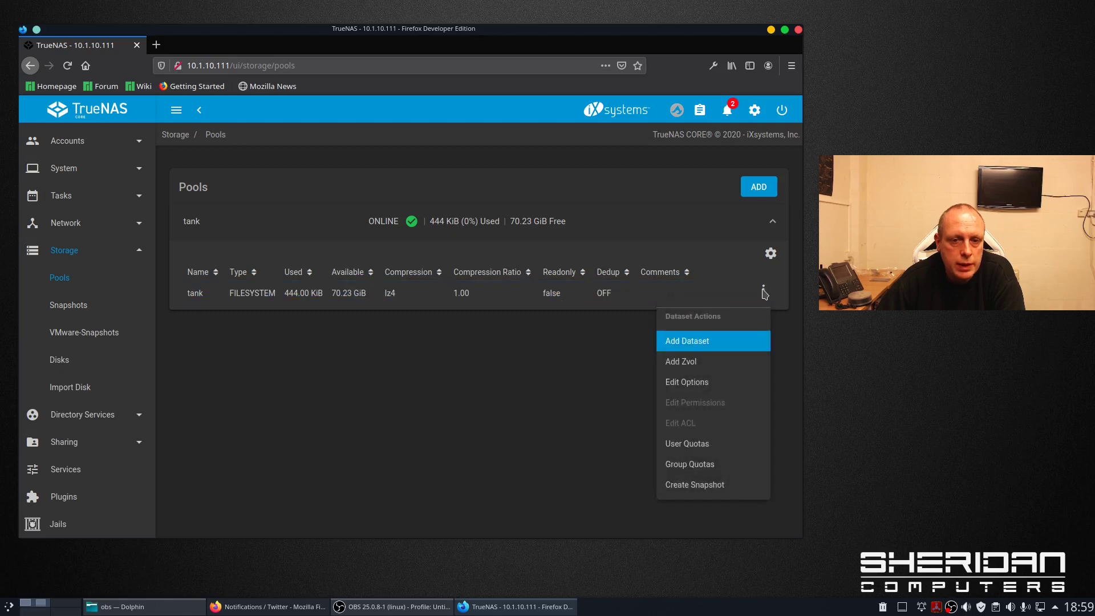
left_click(739, 346)
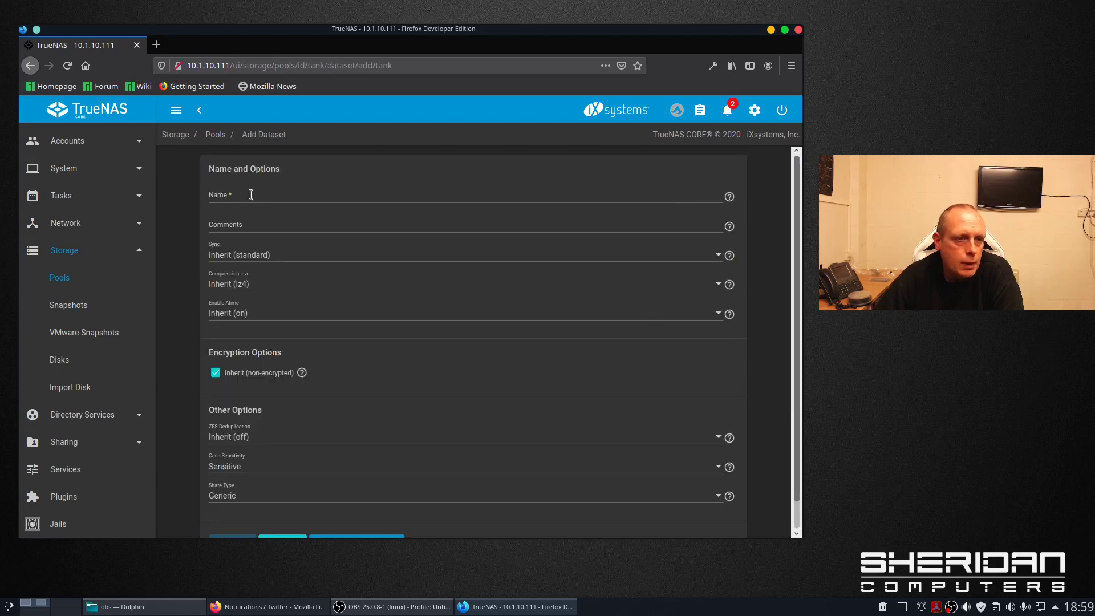
left_click(245, 195)
type("mydata")
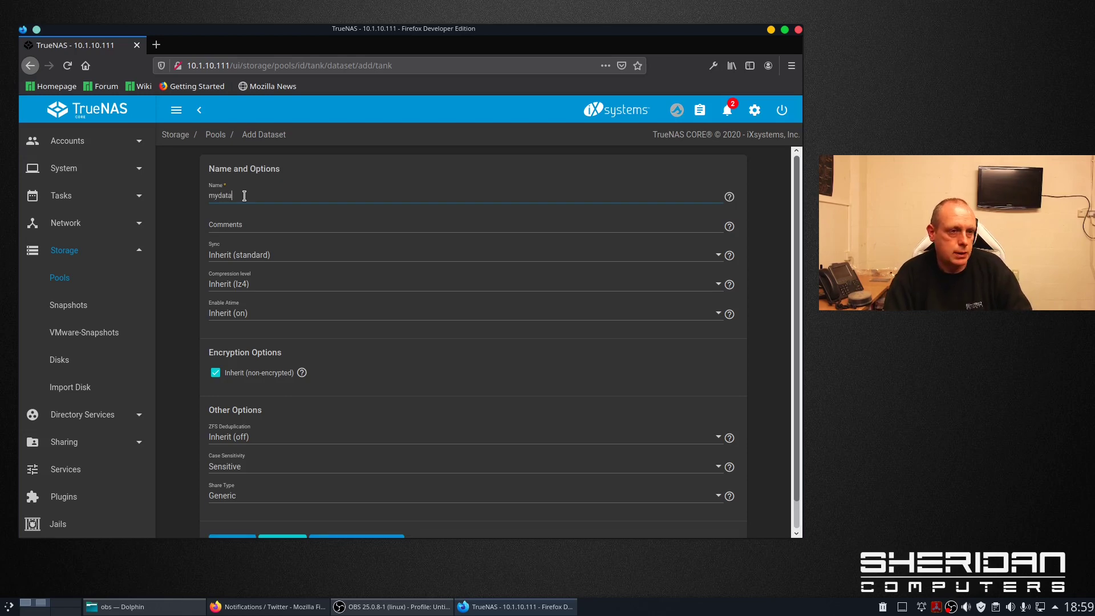
left_click(262, 223)
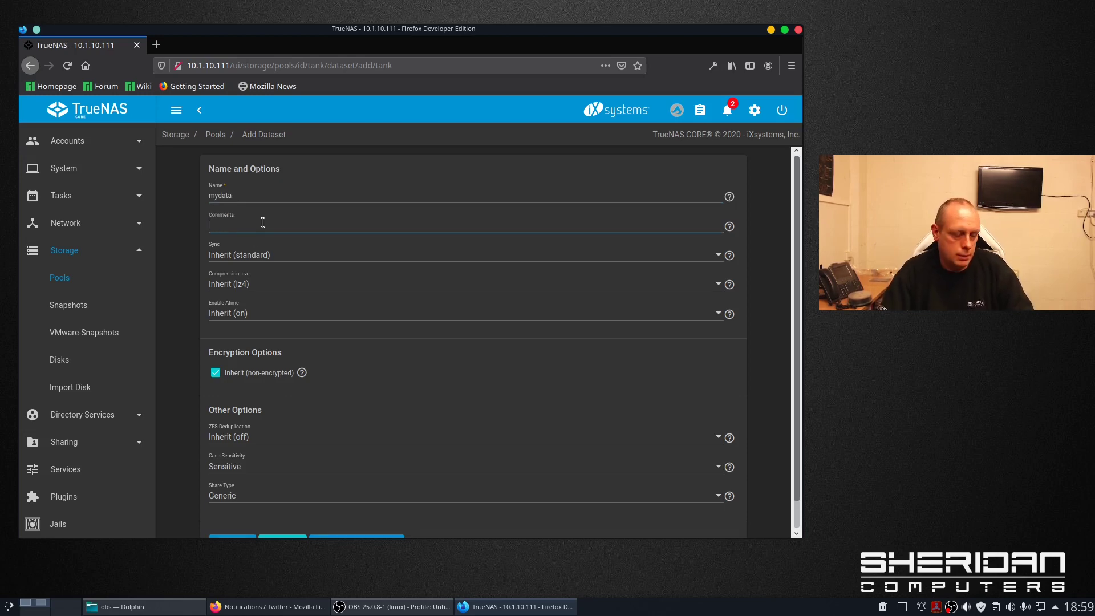
type("test data")
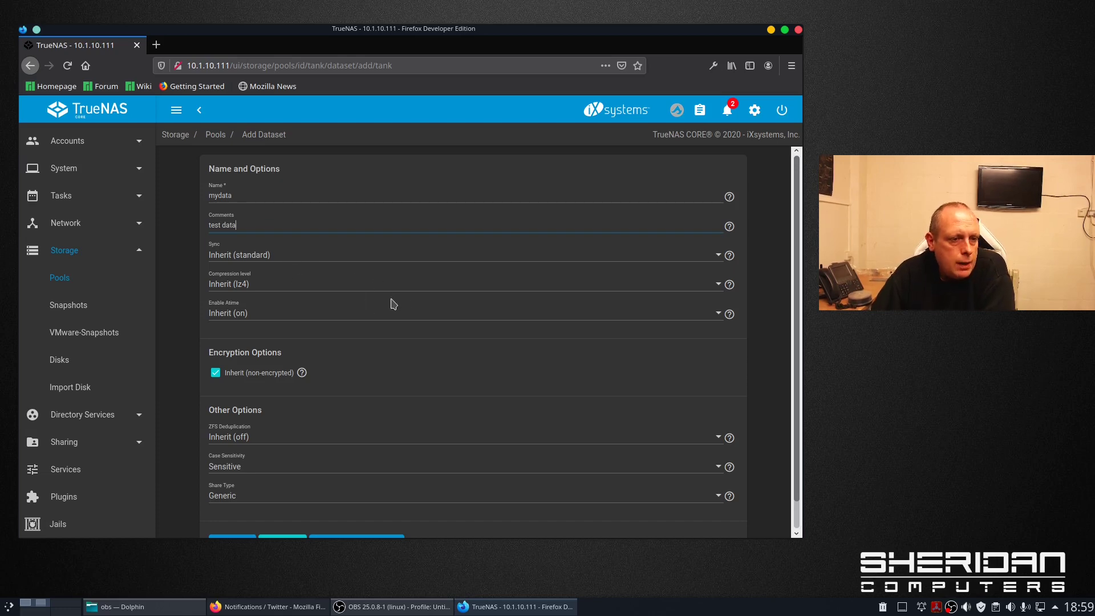
- Turn off encryption inheritance and set Passphrase encryption, entering the passphrase
scroll(425, 324, "down", 1)
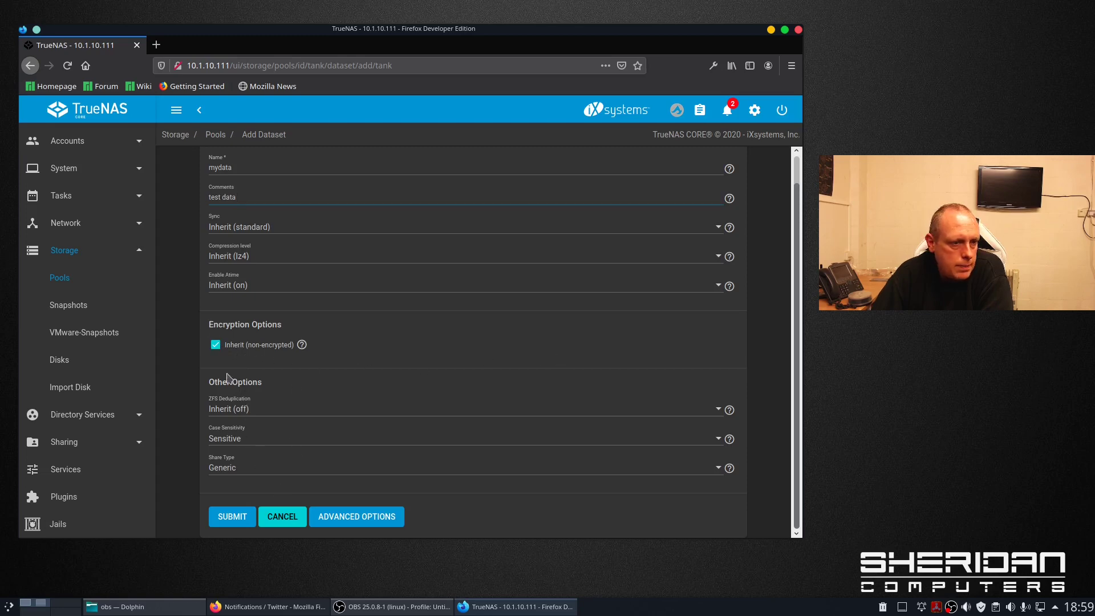
left_click(216, 345)
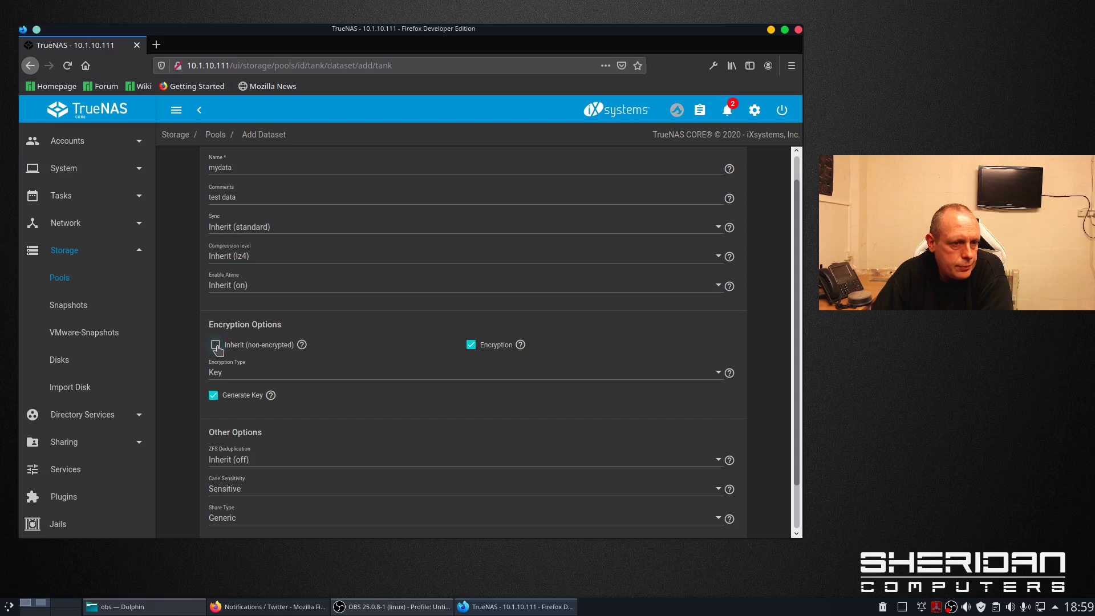
left_click(325, 375)
left_click(327, 396)
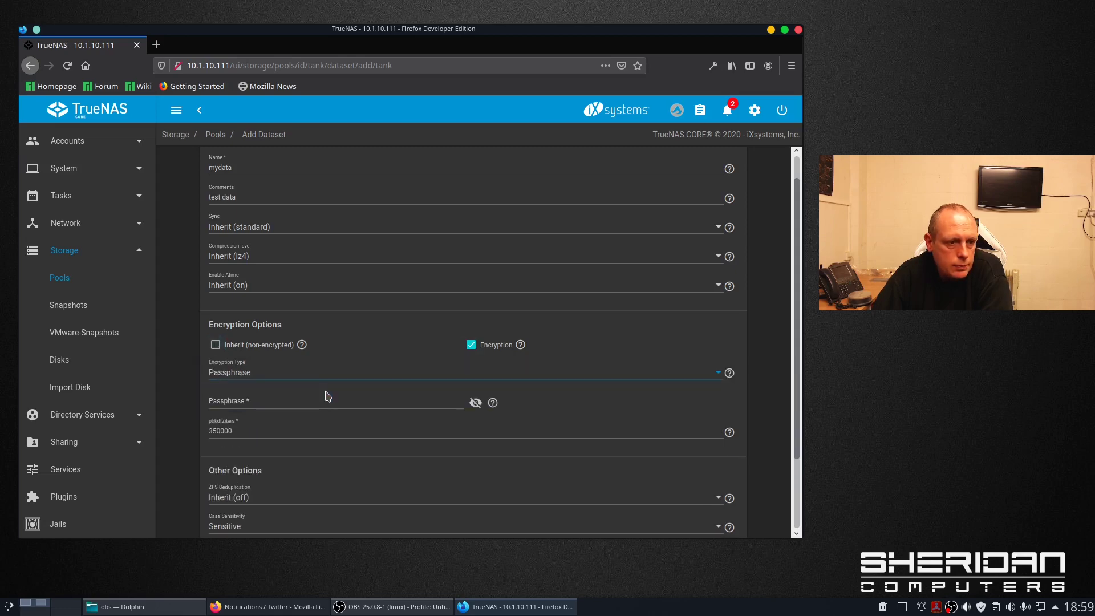
left_click(315, 378)
left_click(315, 377)
left_click(315, 378)
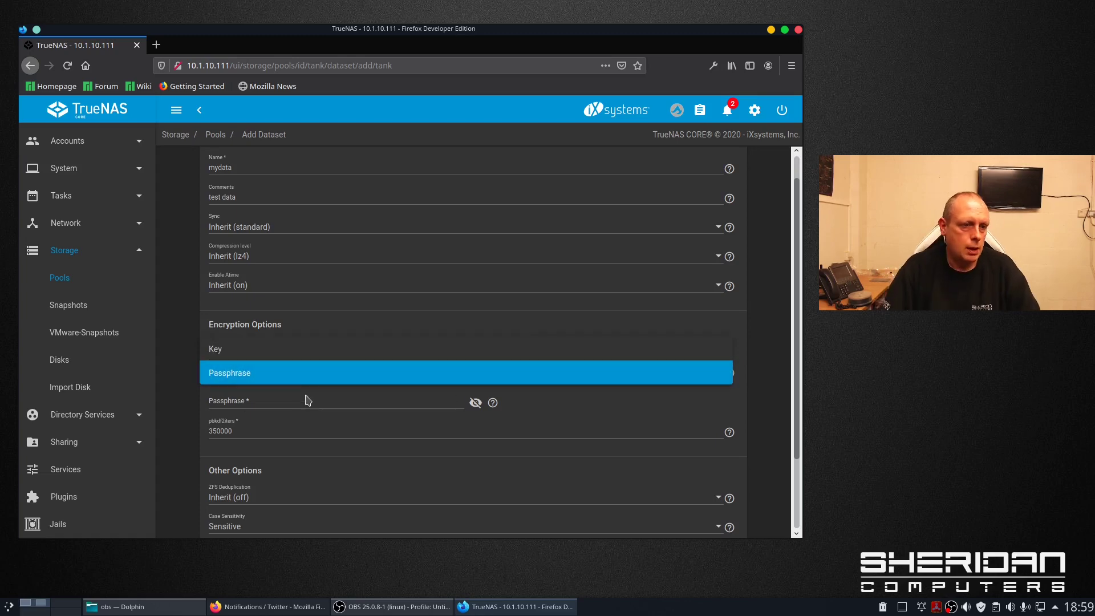
left_click(307, 399)
left_click(299, 399)
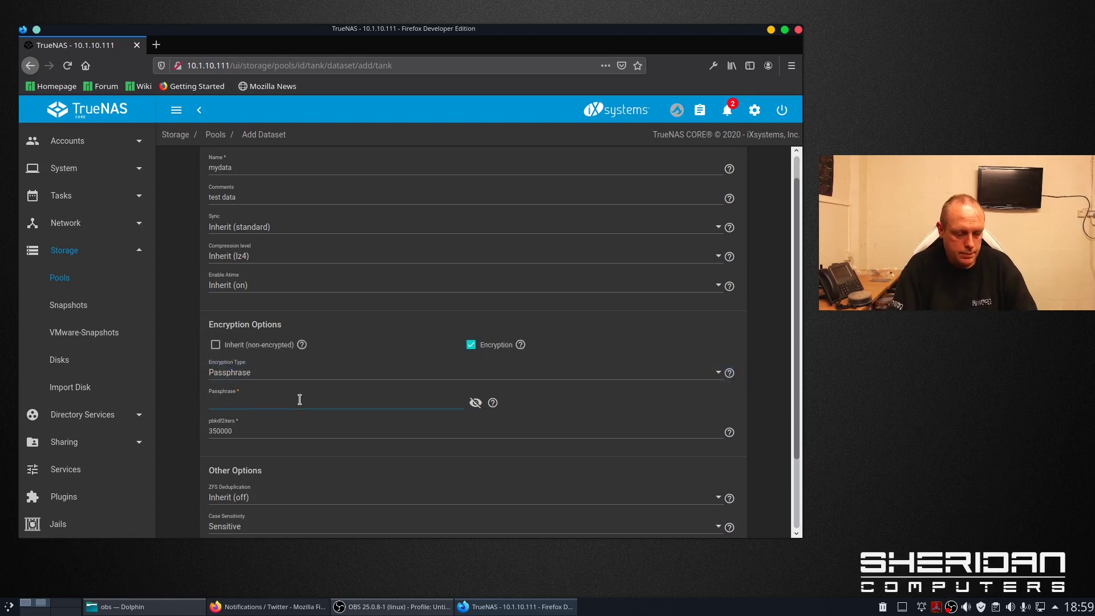
type("pass")
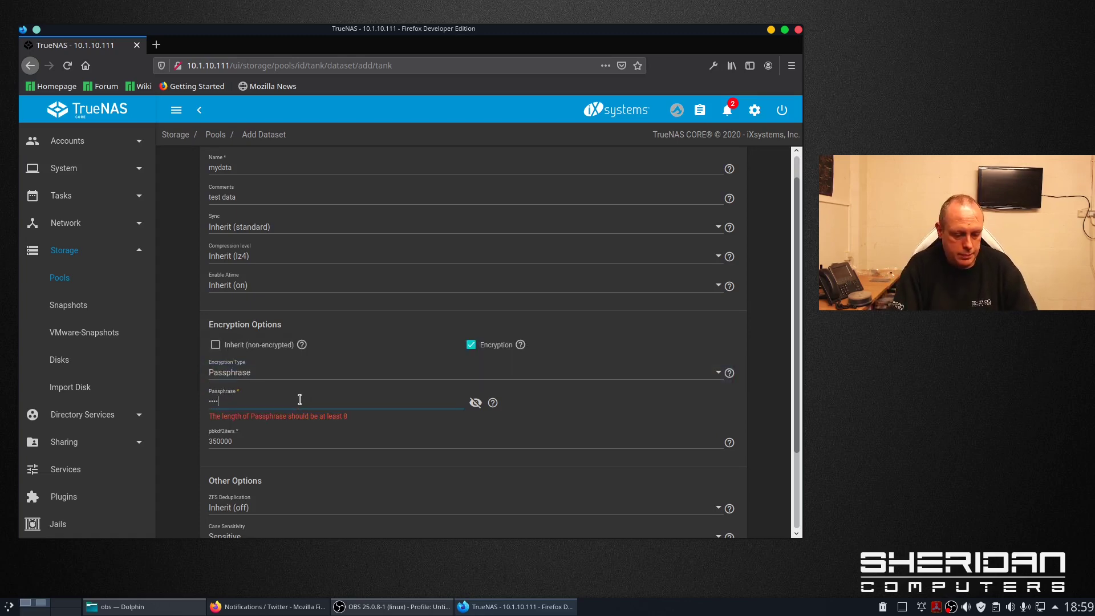
type("word")
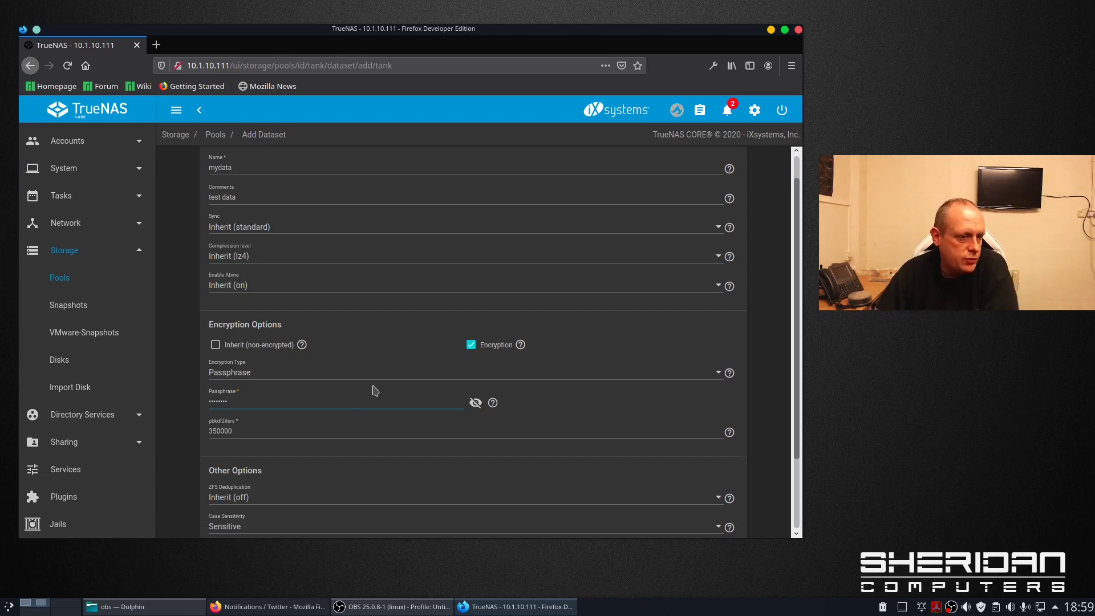
- Keep the Generic share type and submit the mydata dataset
scroll(381, 424, "down", 3)
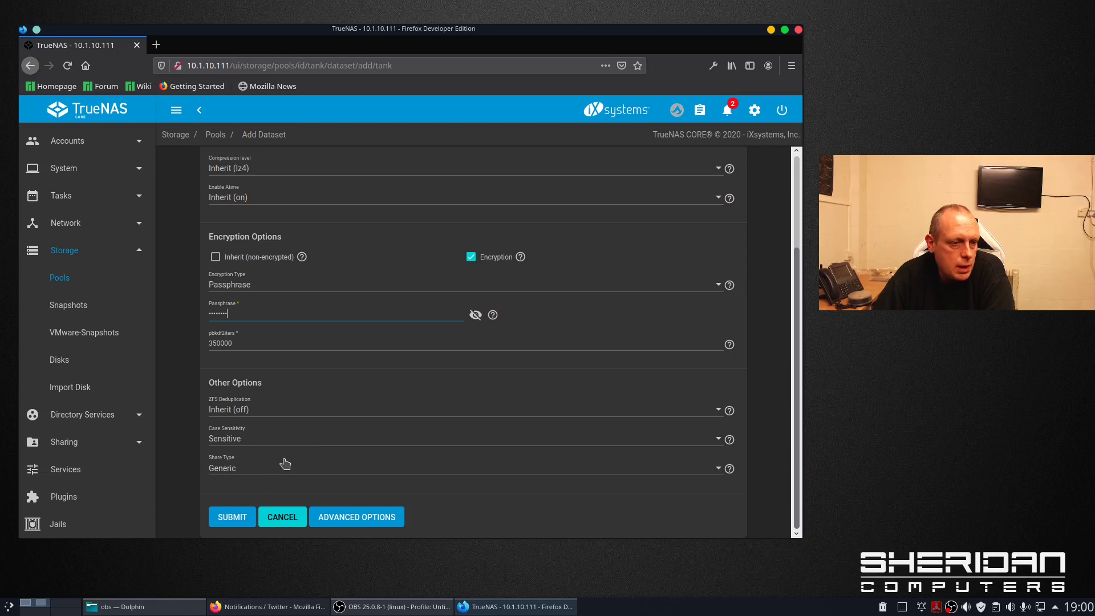
left_click(285, 465)
left_click(282, 468)
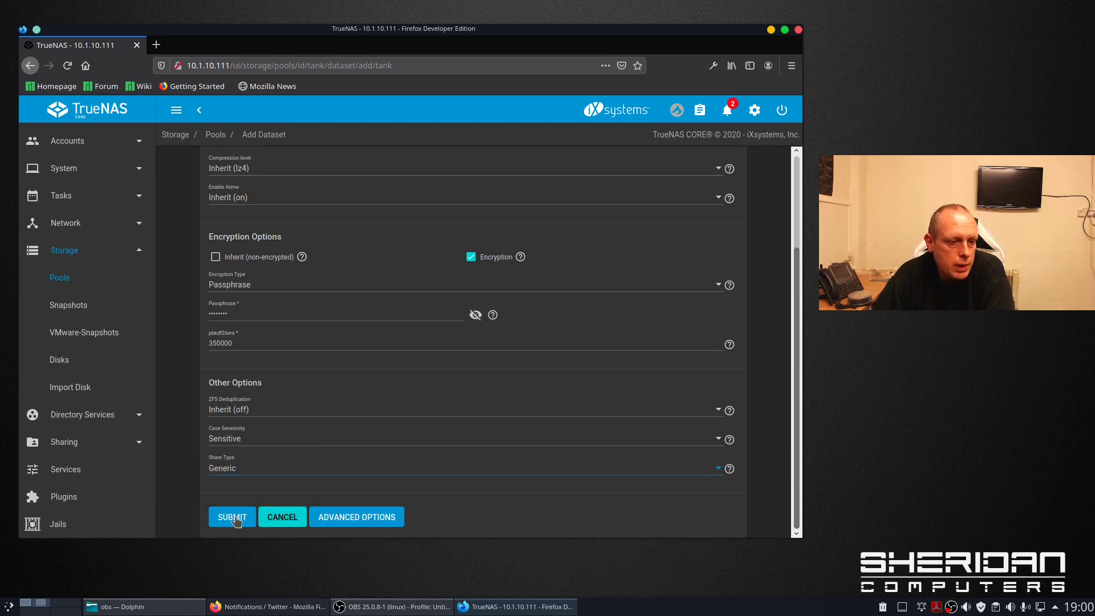
left_click(233, 519)
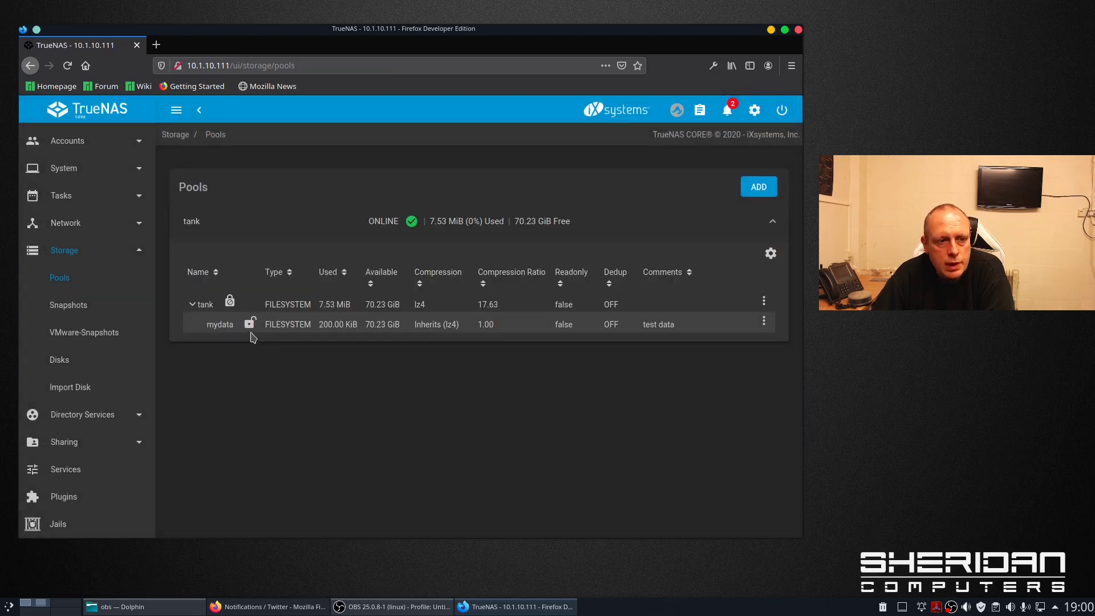
- Look over the new mydata dataset, then start adding another dataset under tank
left_click(251, 331)
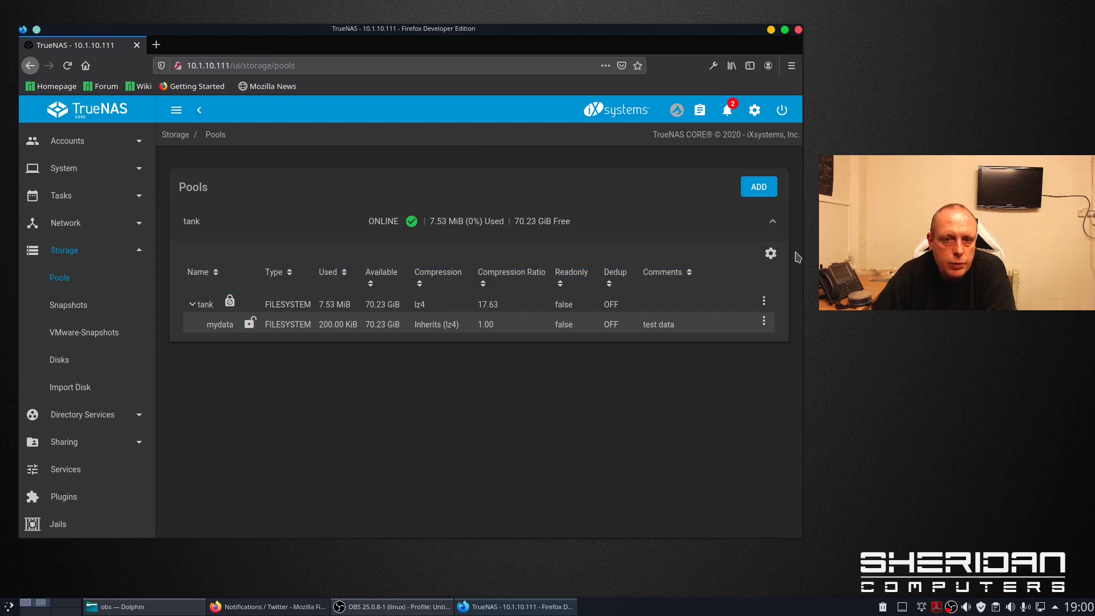
left_click(771, 252)
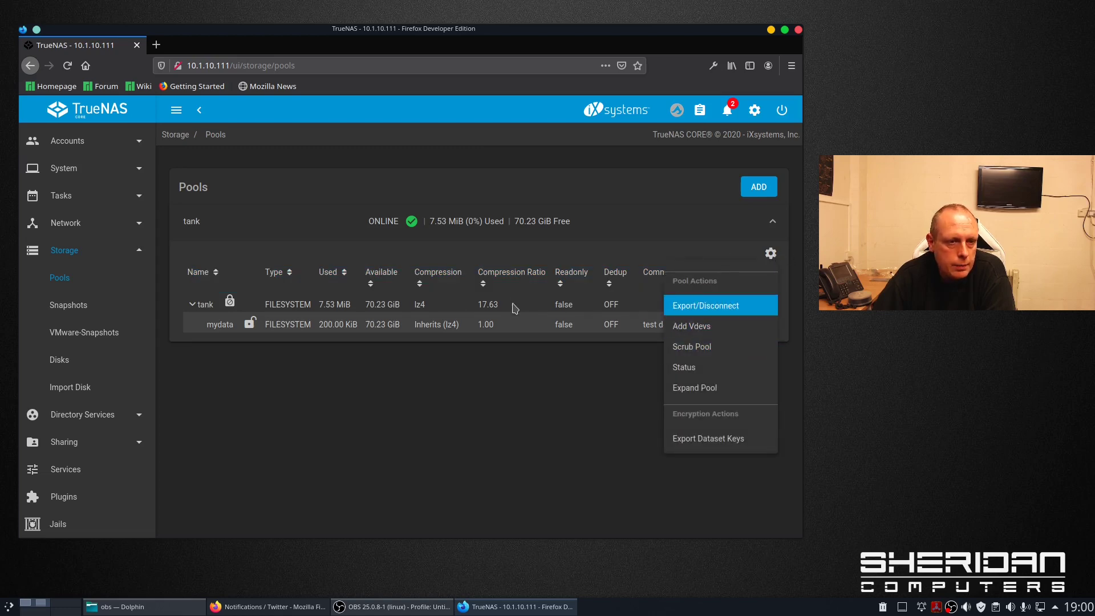
left_click(515, 308)
left_click(763, 302)
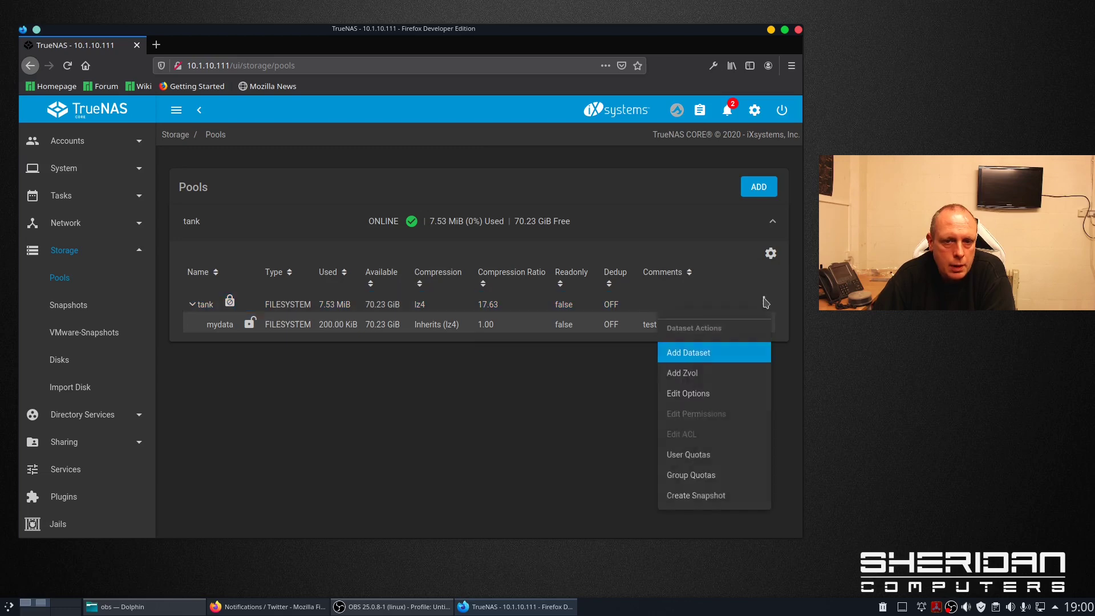
left_click(716, 352)
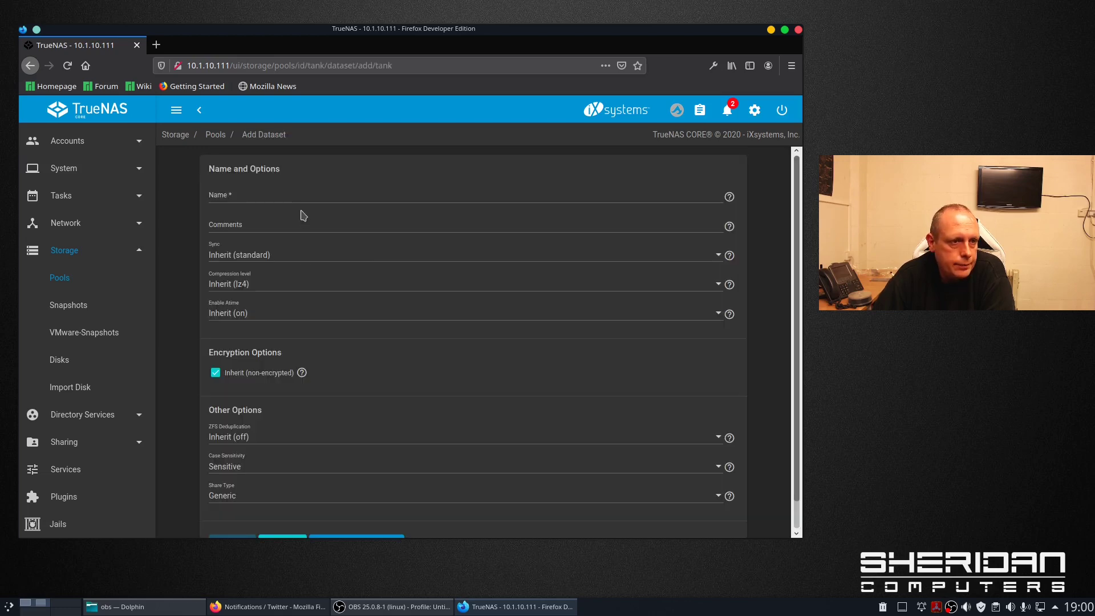
- Name the new dataset 'dataset2' with the comment 'another test dataset'
left_click(304, 197)
type("dataset2")
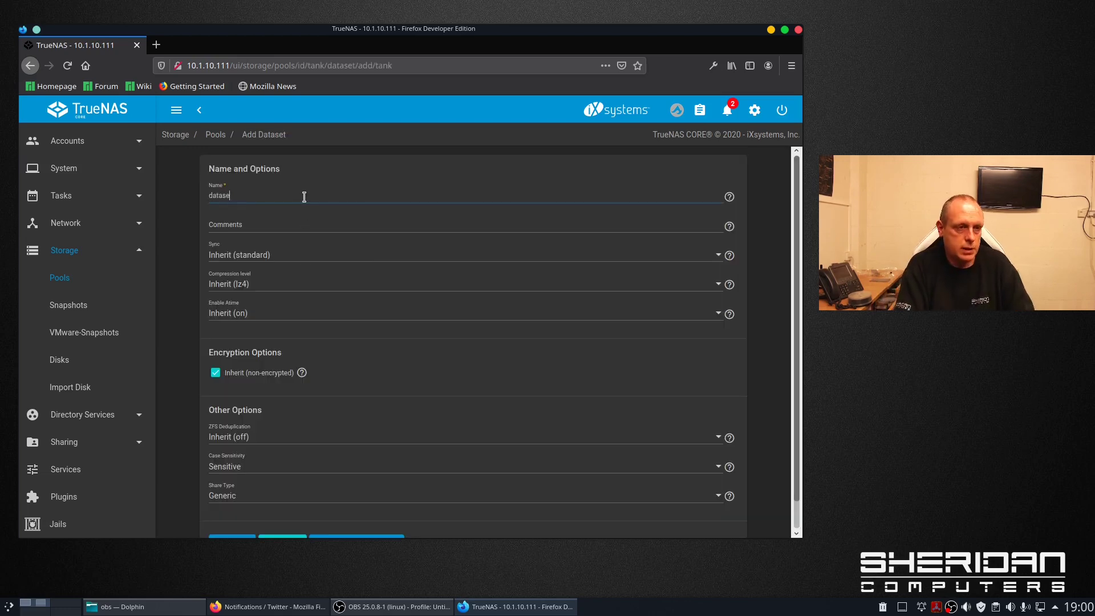
left_click(289, 226)
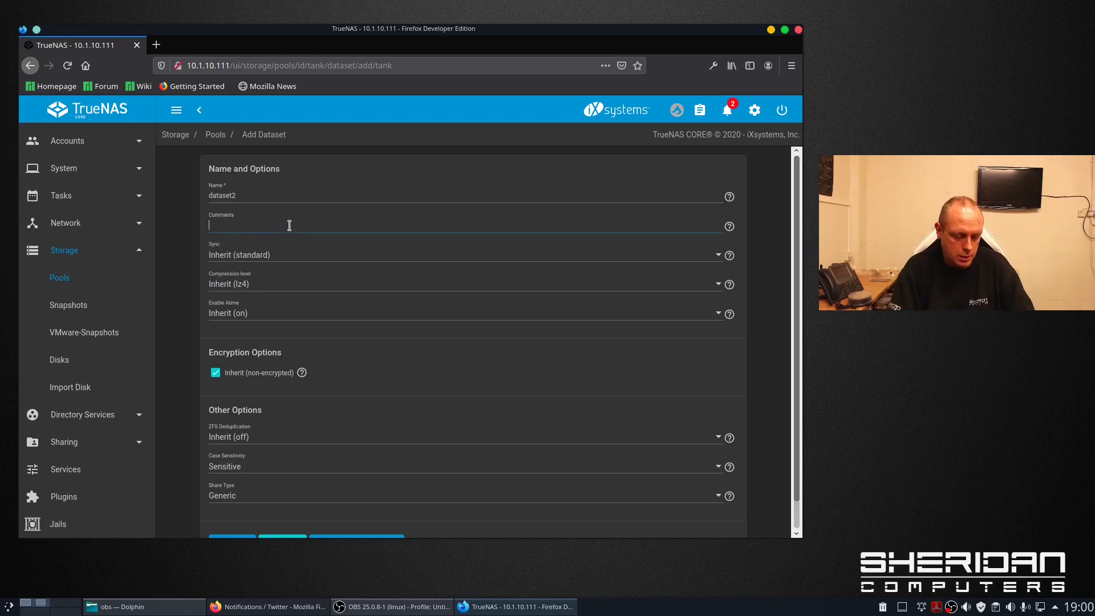
type("another test fda")
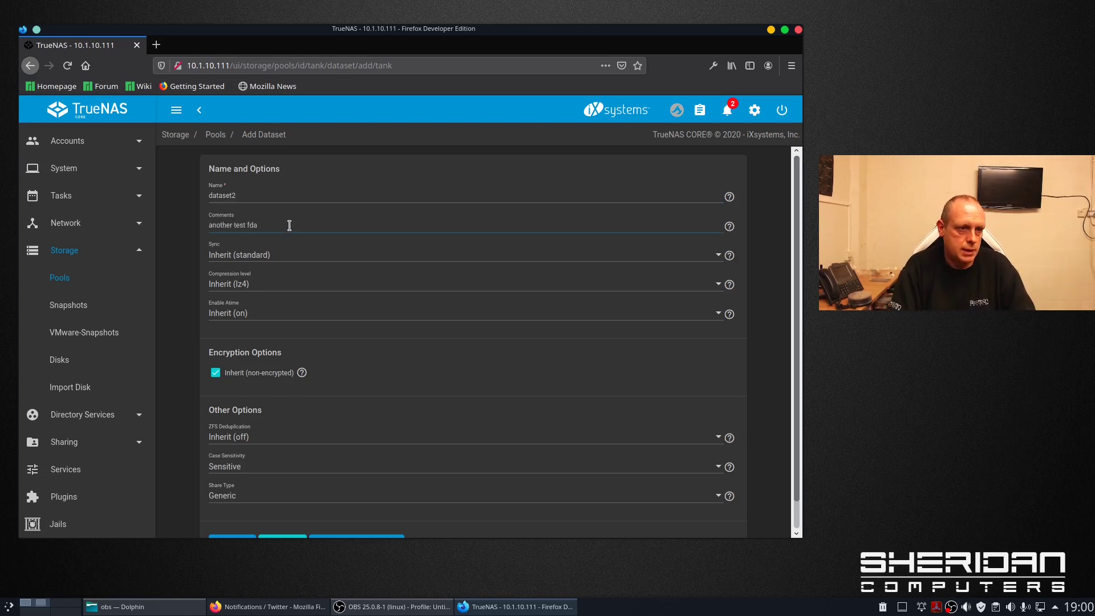
key("BackSpace")
key("BackSpace")
key("BackSpace")
type("datase")
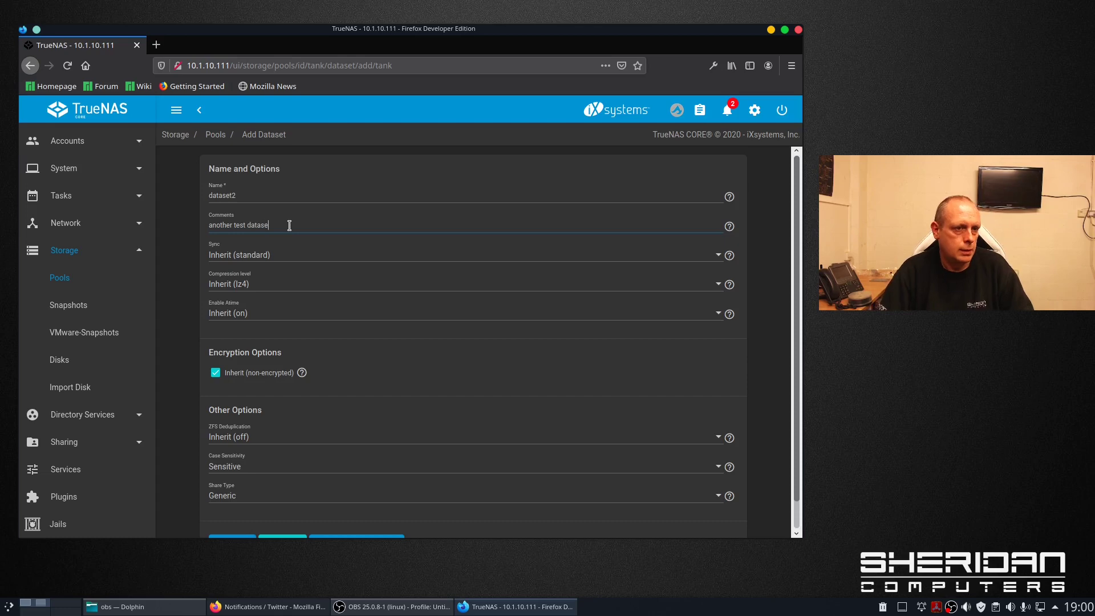
type("t")
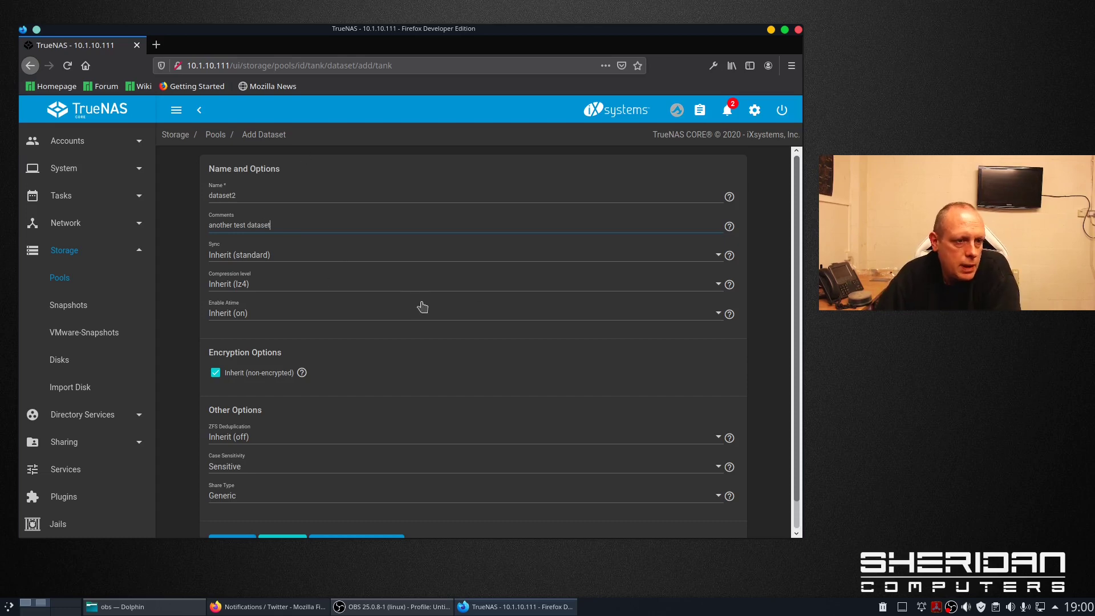
scroll(445, 336, "down", 2)
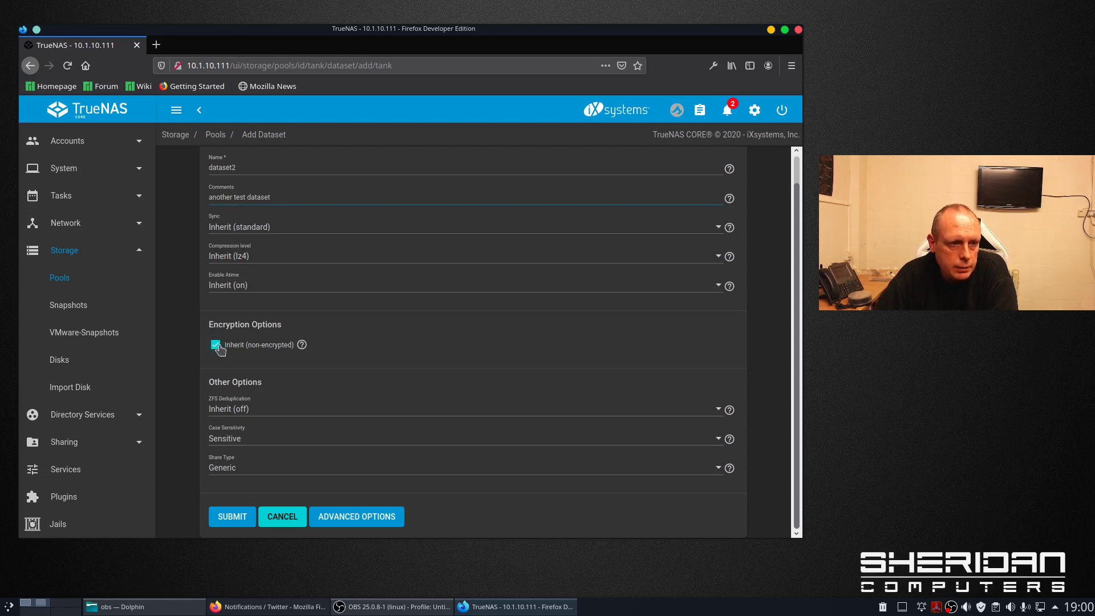
- Turn off encryption inheritance, choose Passphrase encryption, enter the passphrase, and submit dataset2
left_click(216, 345)
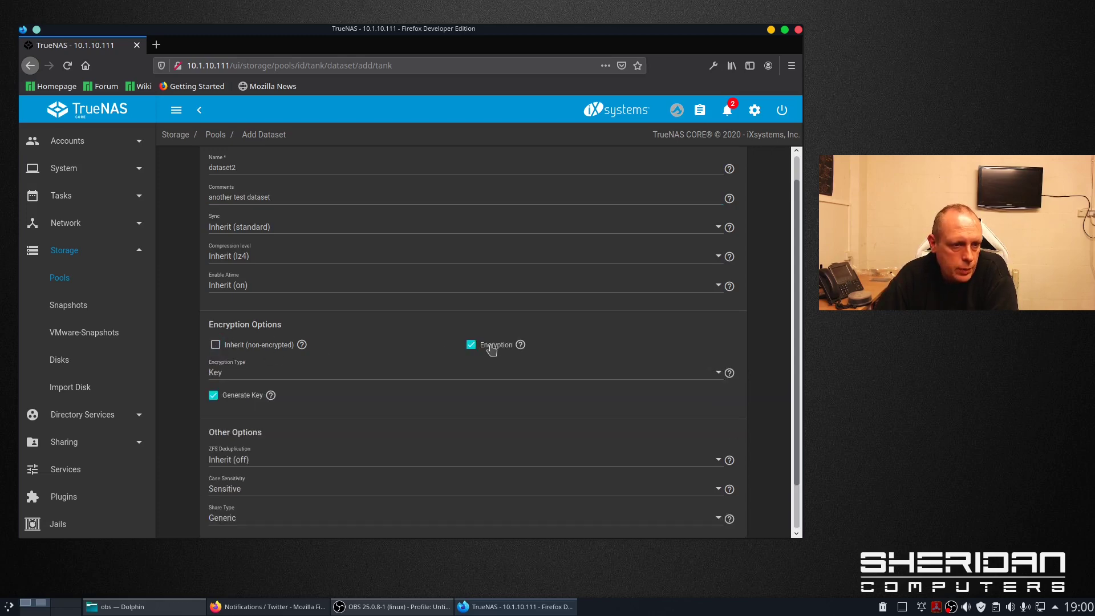
left_click(347, 374)
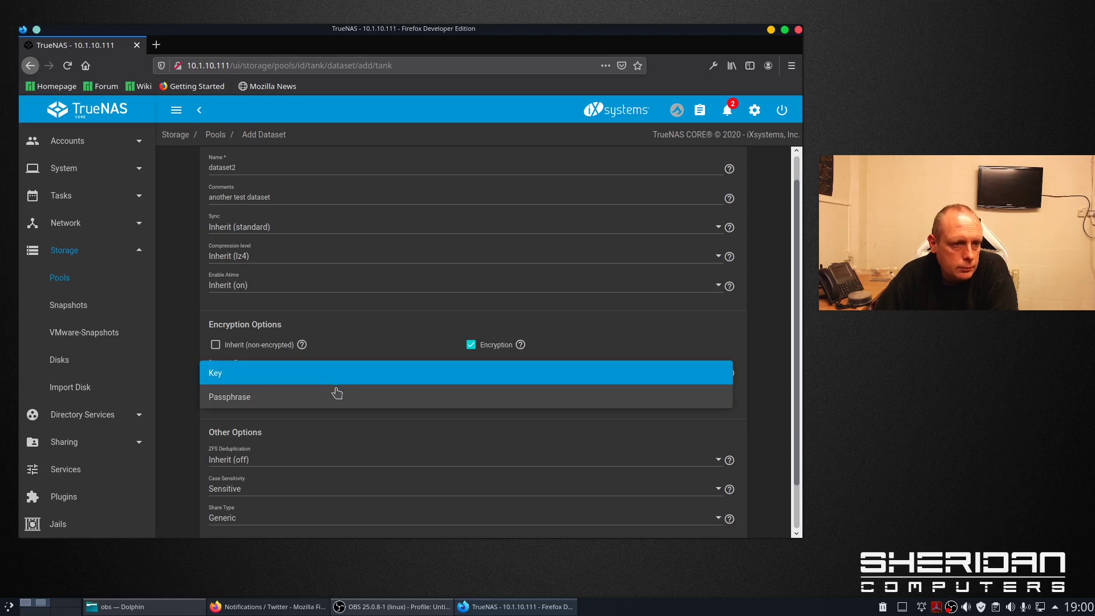
left_click(337, 398)
left_click(278, 400)
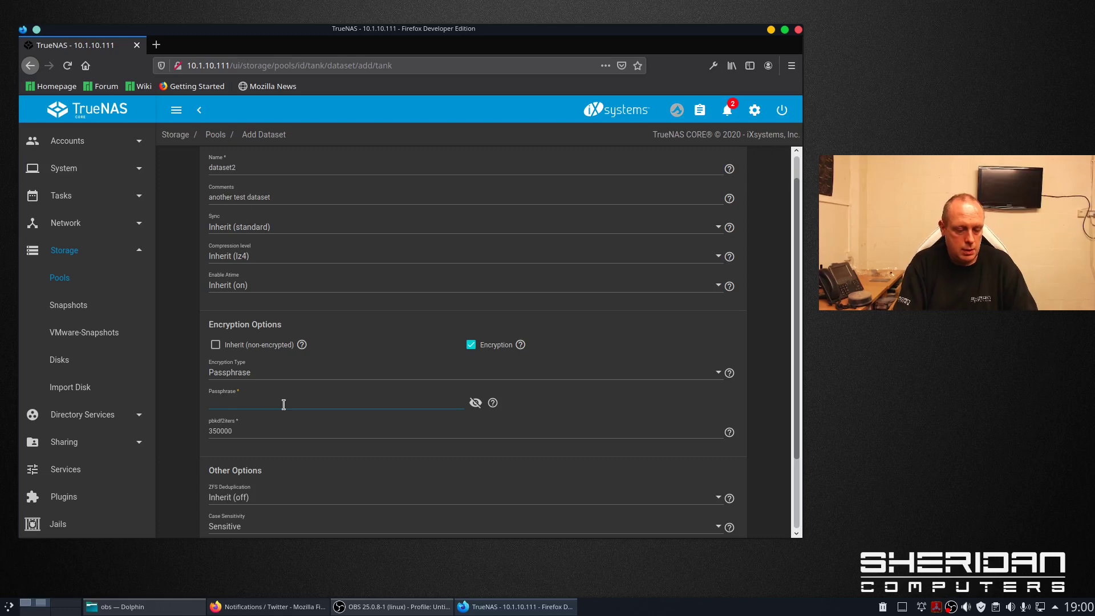
type("********")
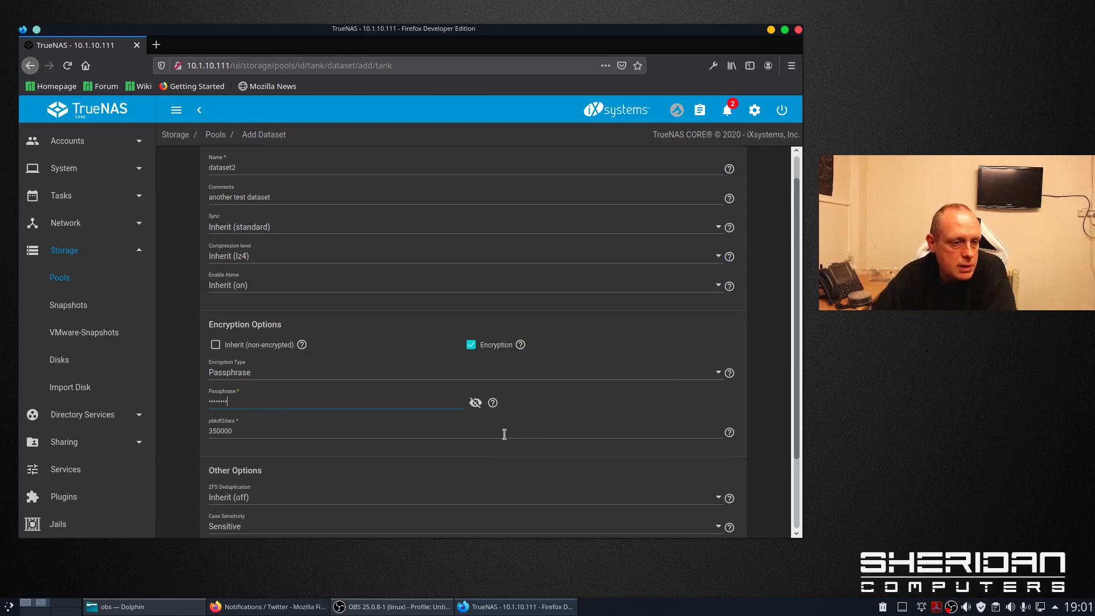
scroll(504, 434, "down", 3)
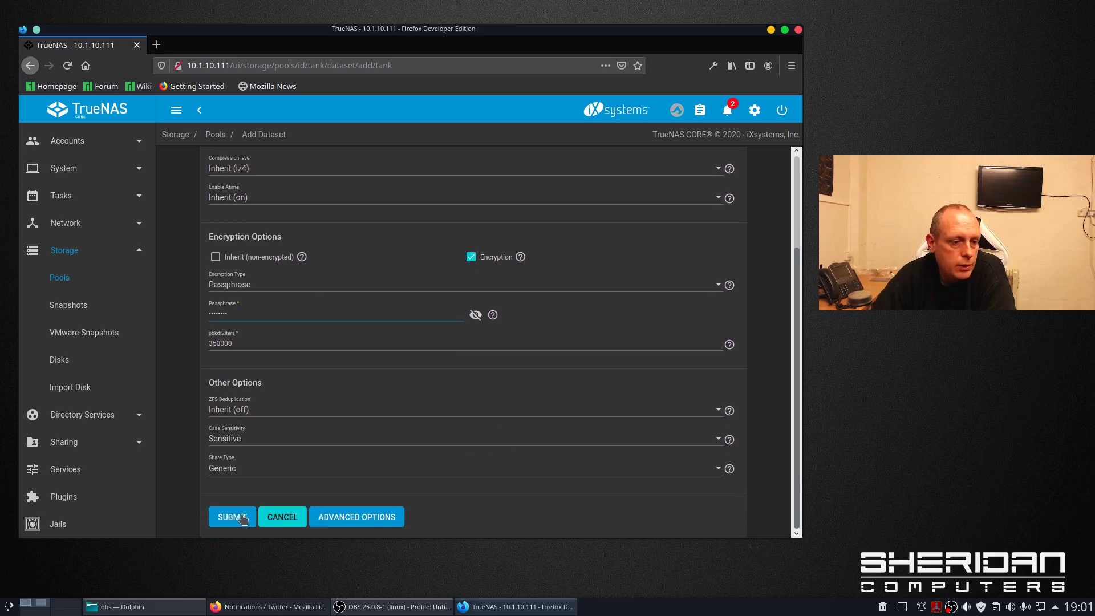
left_click(232, 517)
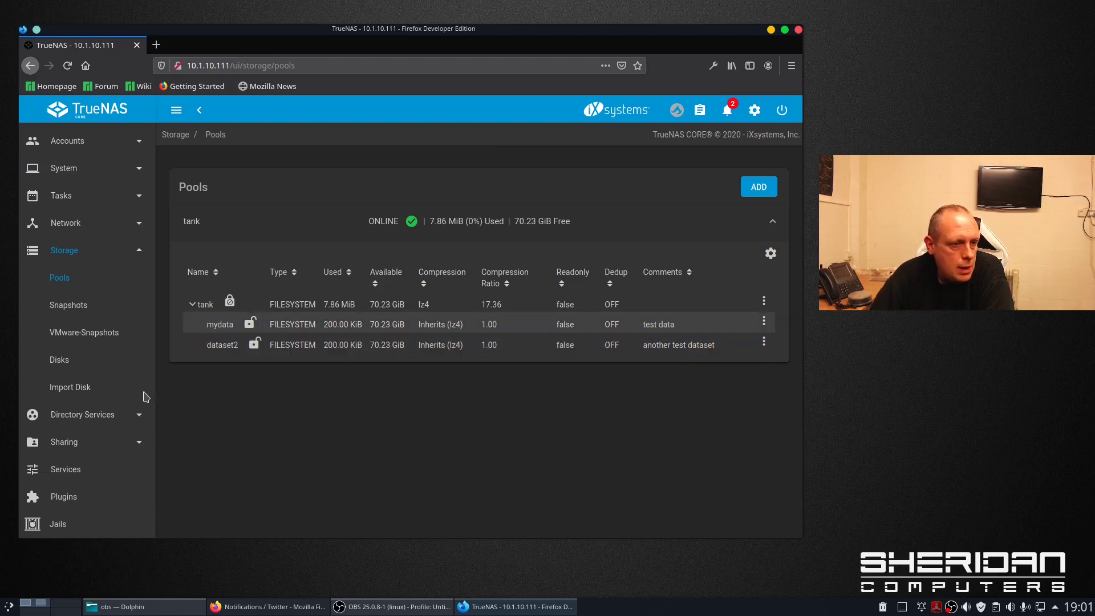
- Browse Directory Services' Active Directory page and the Sharing section, then show the Services list
left_click(133, 421)
scroll(121, 354, "down", 1)
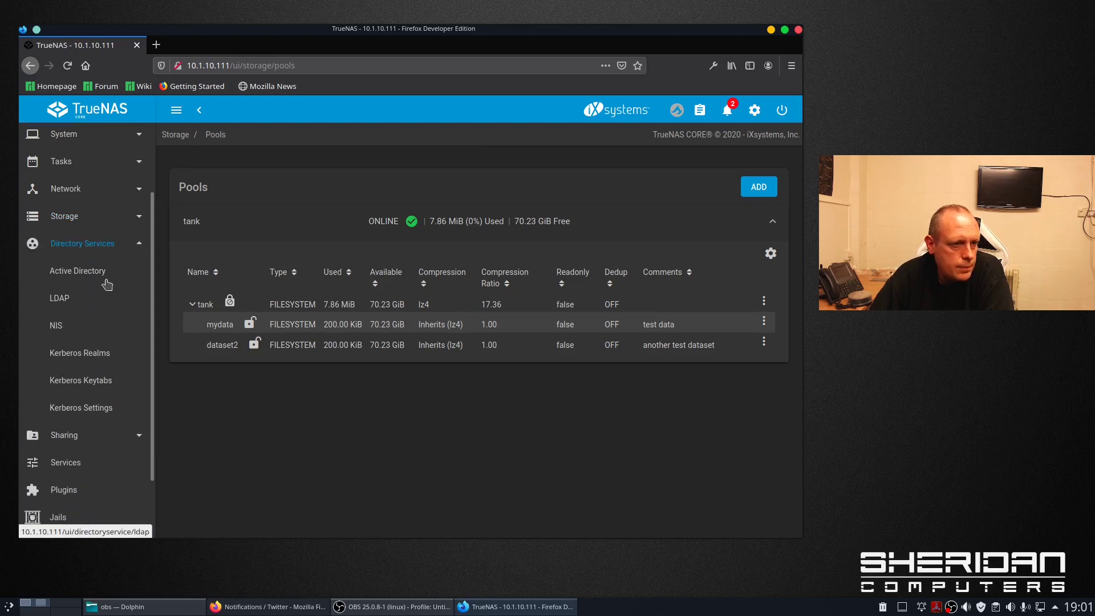
left_click(106, 275)
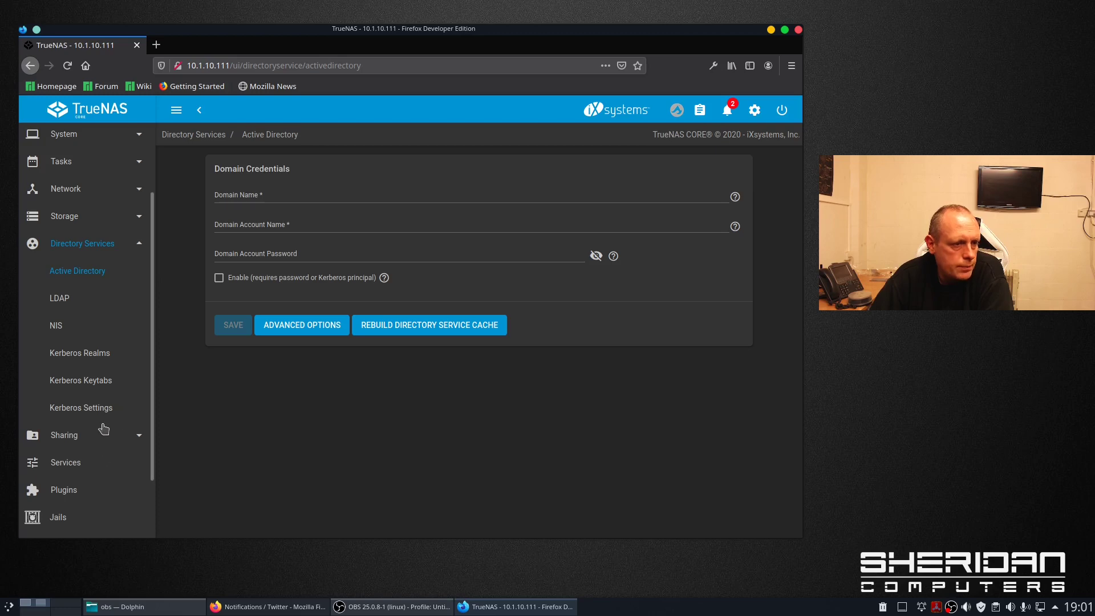
left_click(132, 436)
scroll(108, 320, "down", 1)
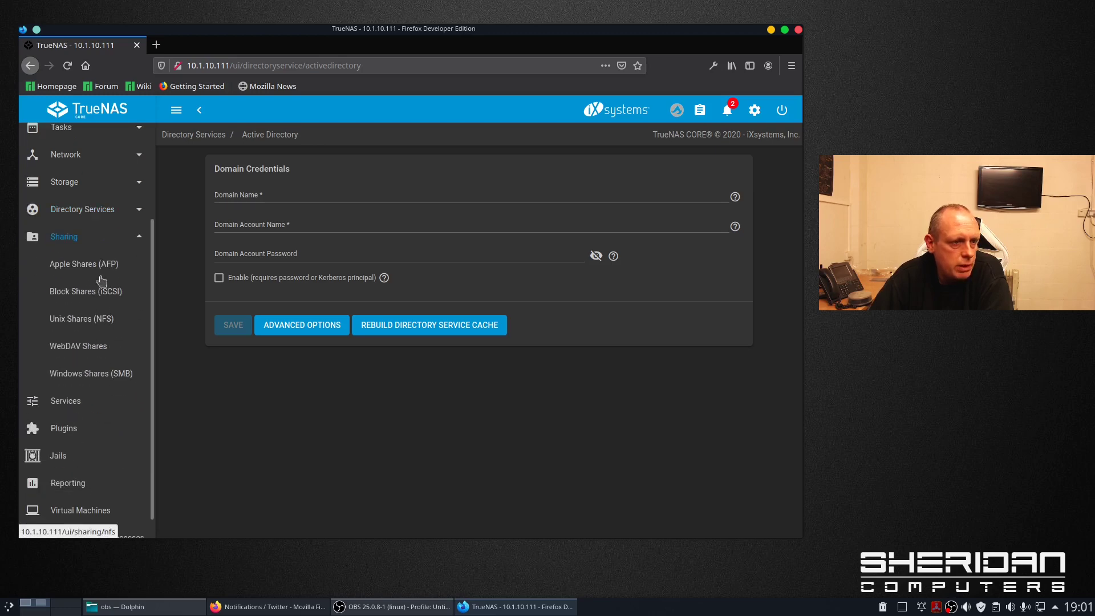
left_click(97, 405)
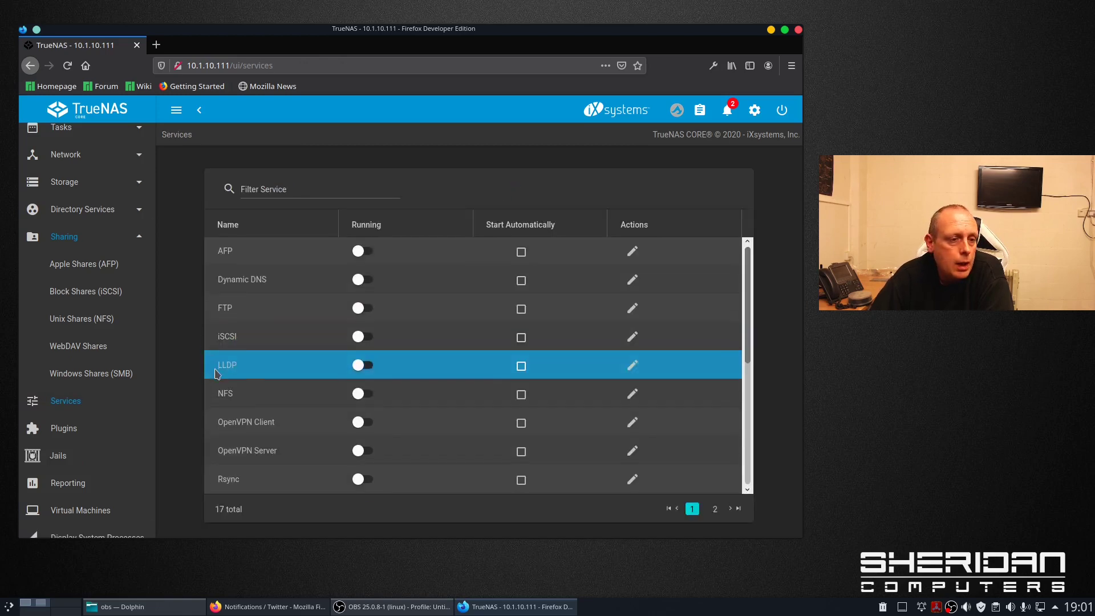
scroll(330, 430, "down", 1)
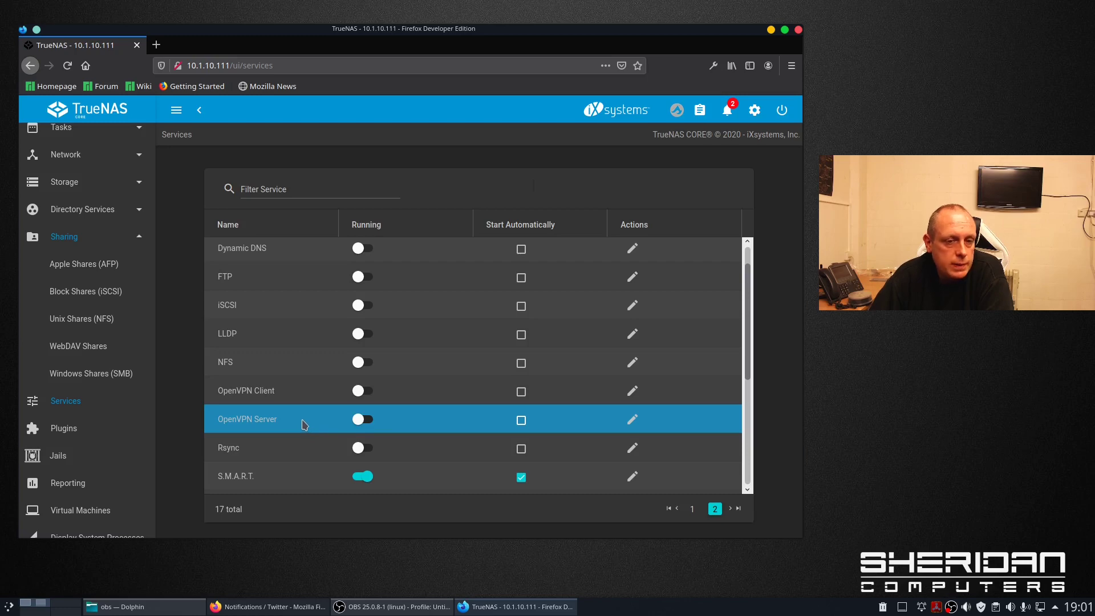
left_click(634, 420)
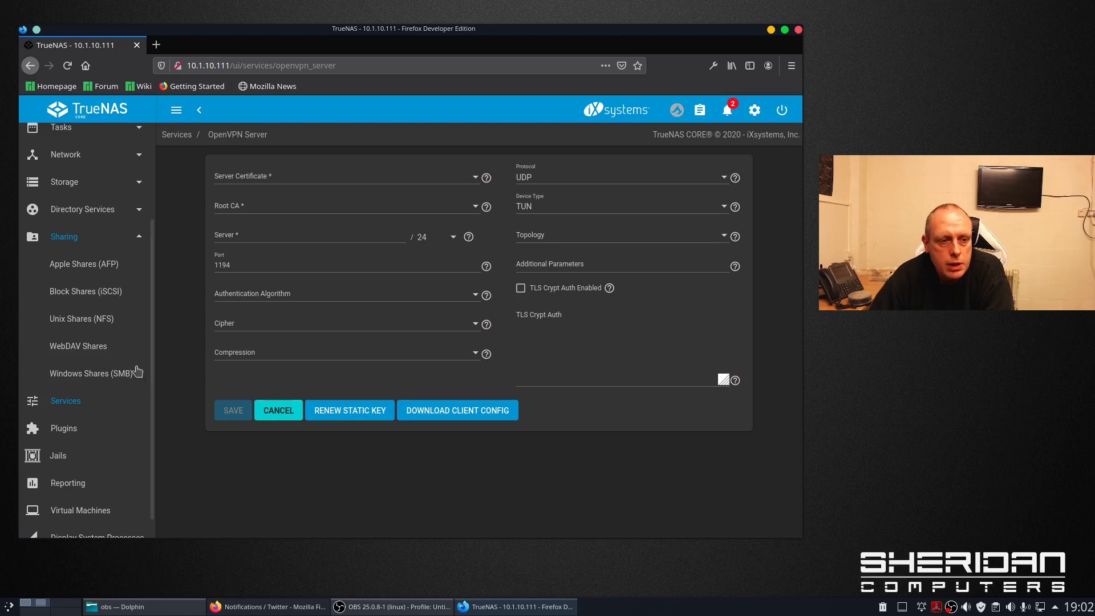
left_click(278, 411)
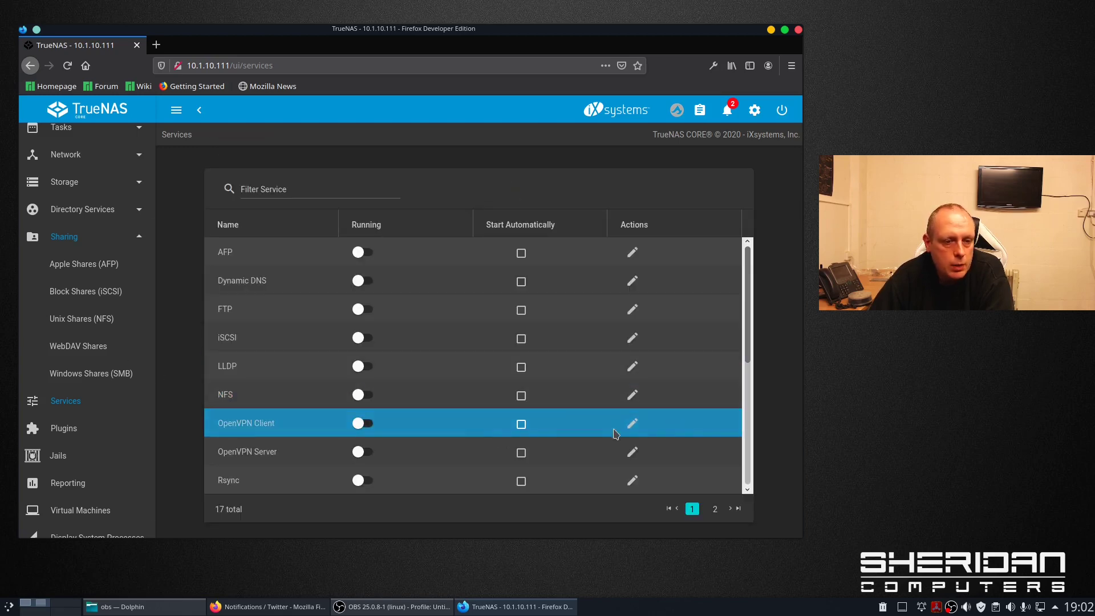
left_click(633, 424)
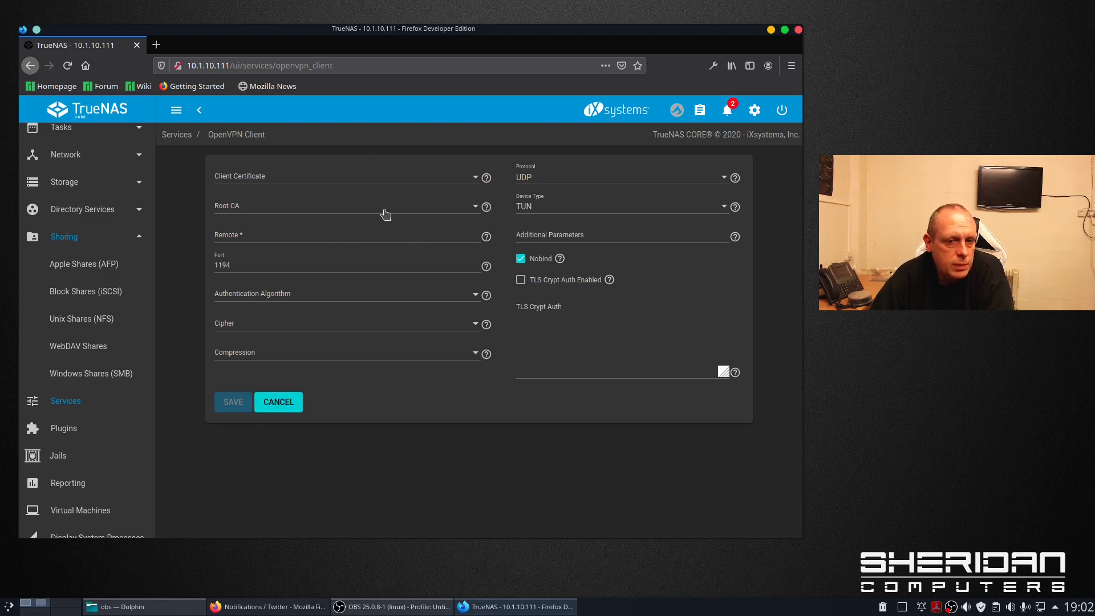
left_click(736, 374)
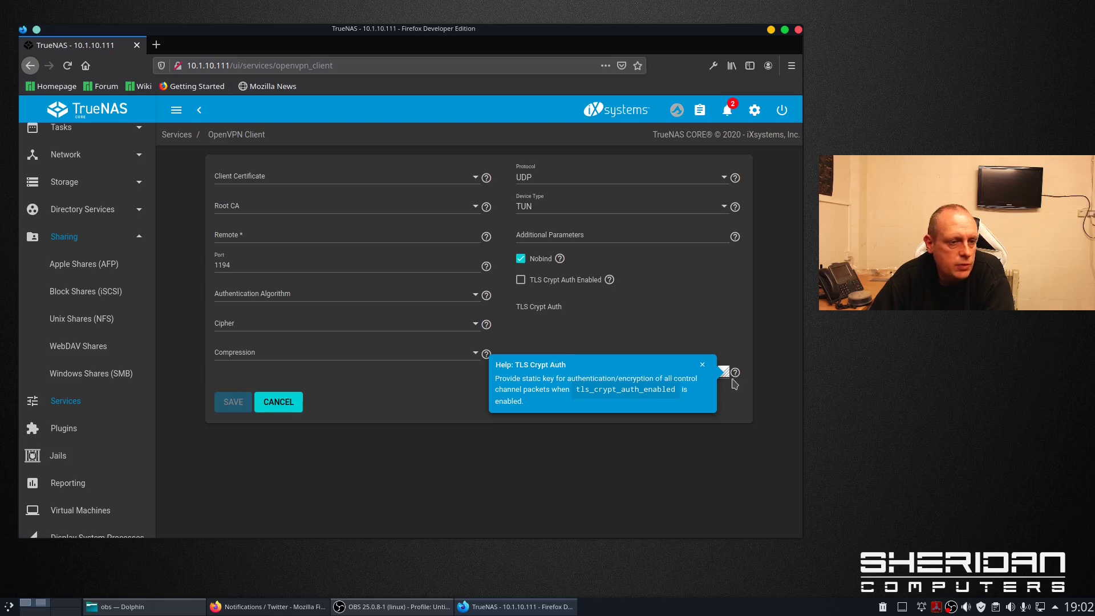
left_click(278, 399)
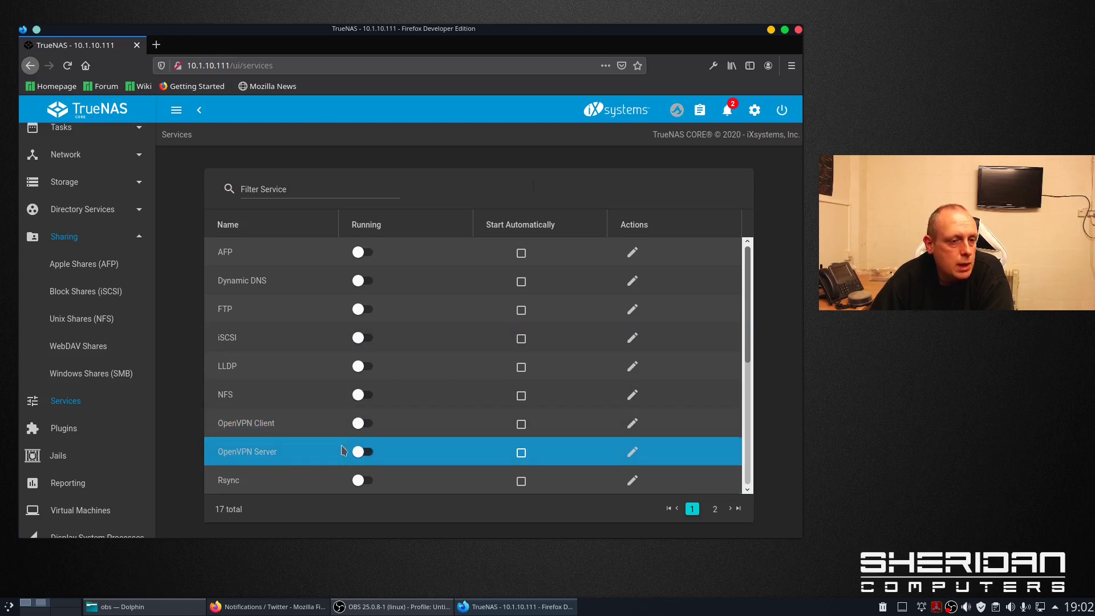
scroll(122, 376, "down", 1)
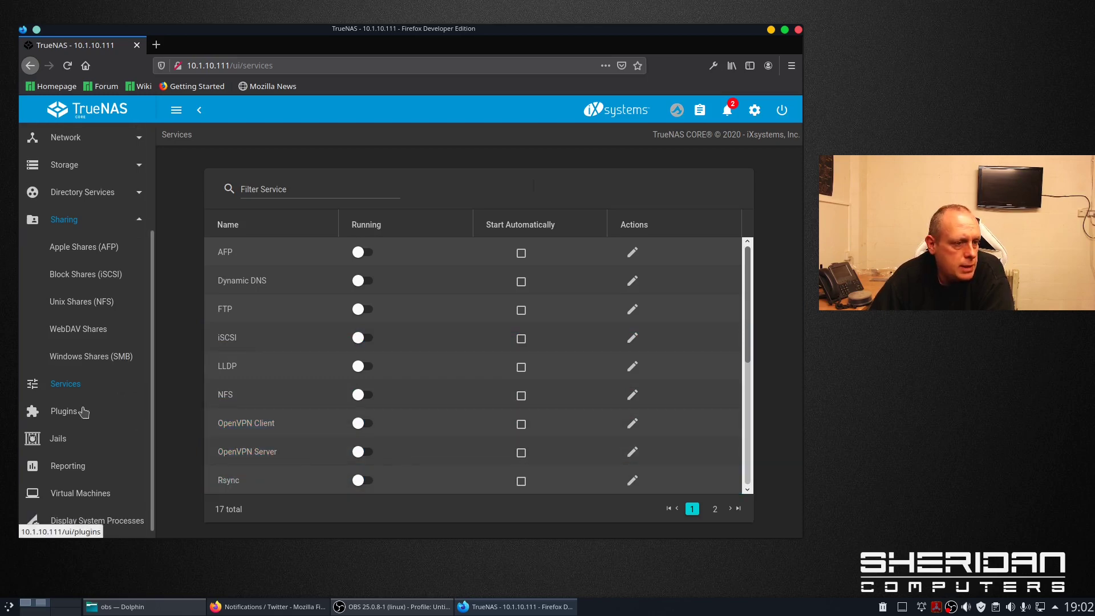
- Choose tank as the plugin and jail storage pool, then view the empty Jails list
left_click(82, 411)
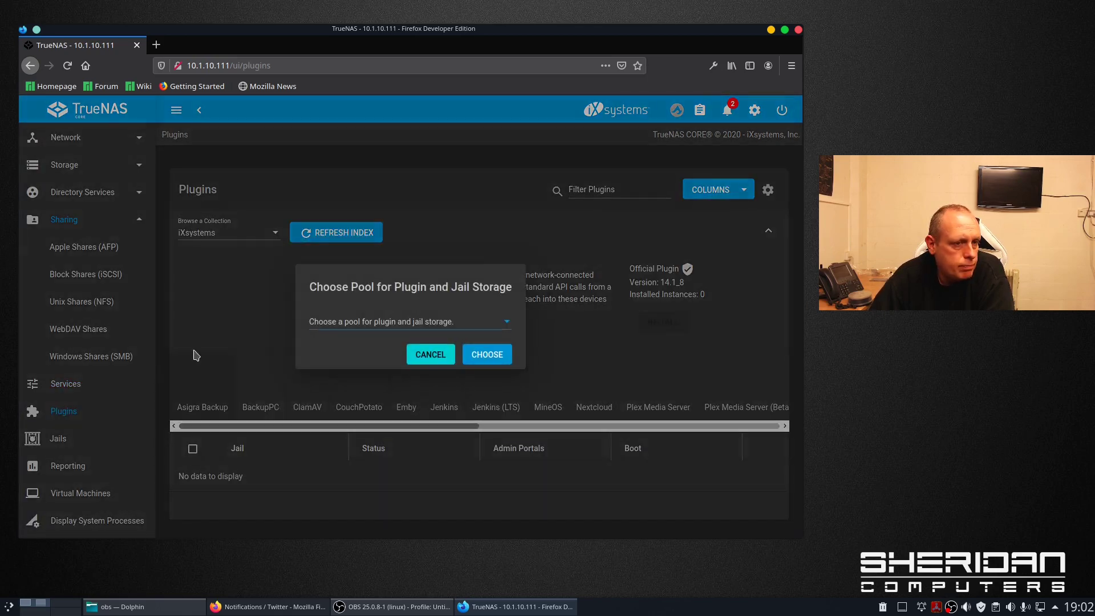
left_click(445, 330)
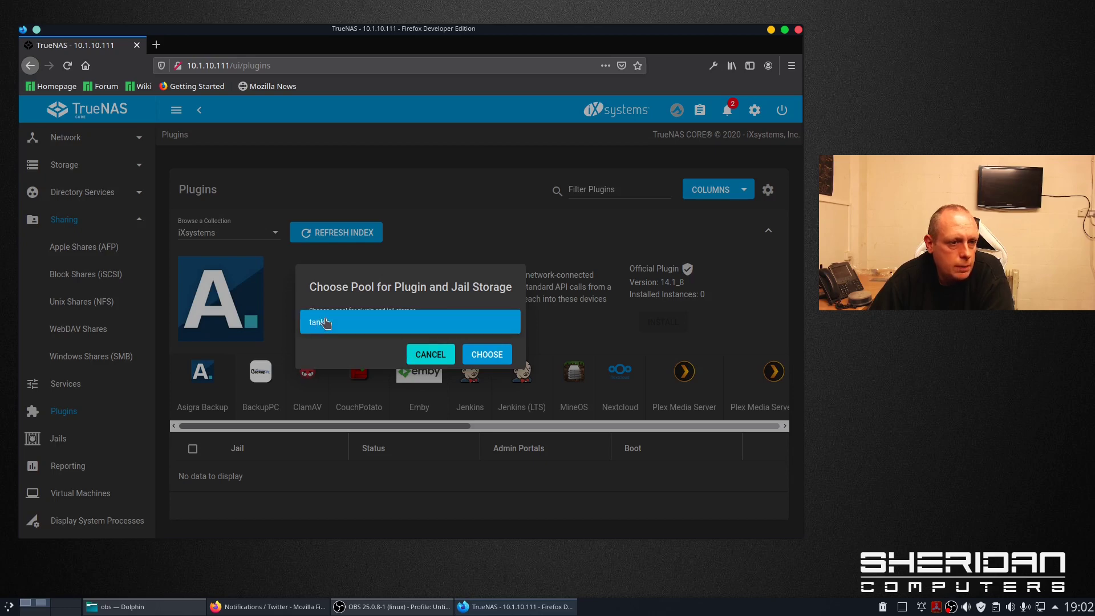
left_click(442, 321)
left_click(476, 359)
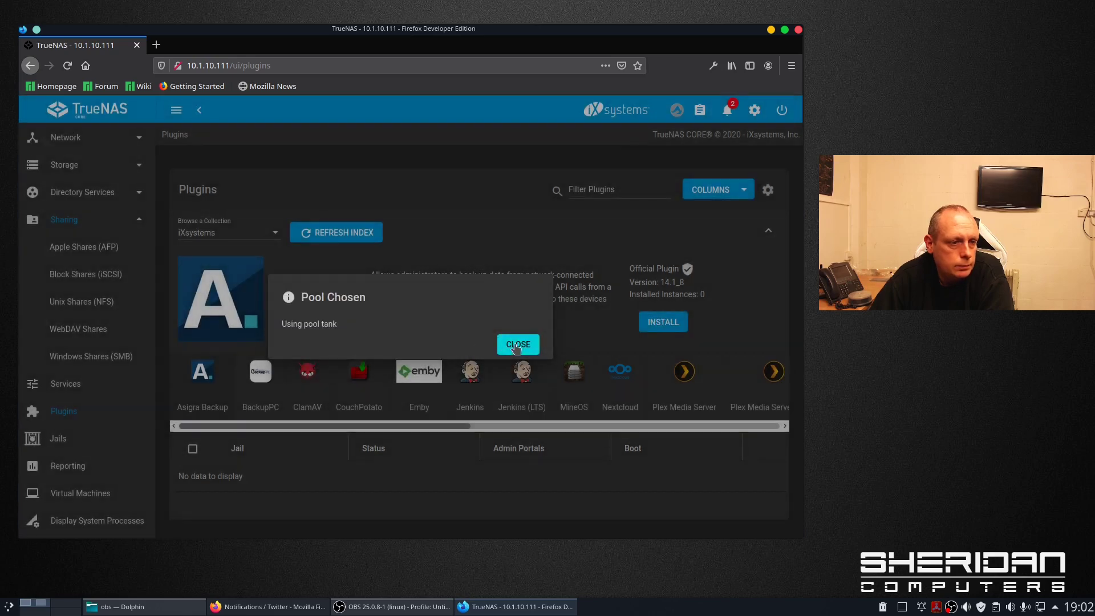
left_click(513, 345)
left_click(107, 444)
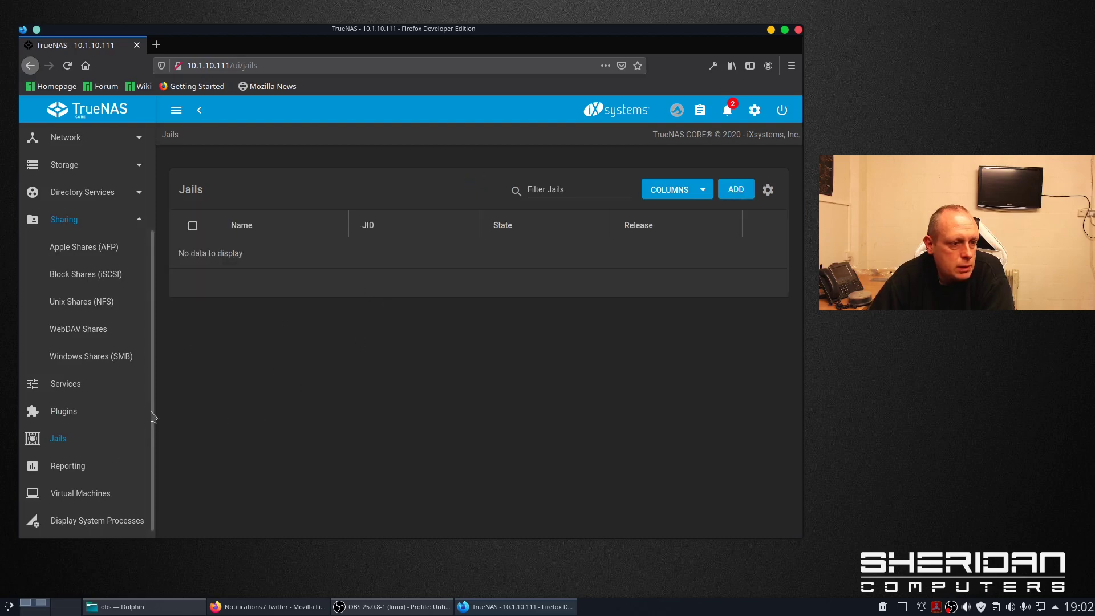
- Browse Reporting and Virtual Machines, then display the live system process list
left_click(112, 465)
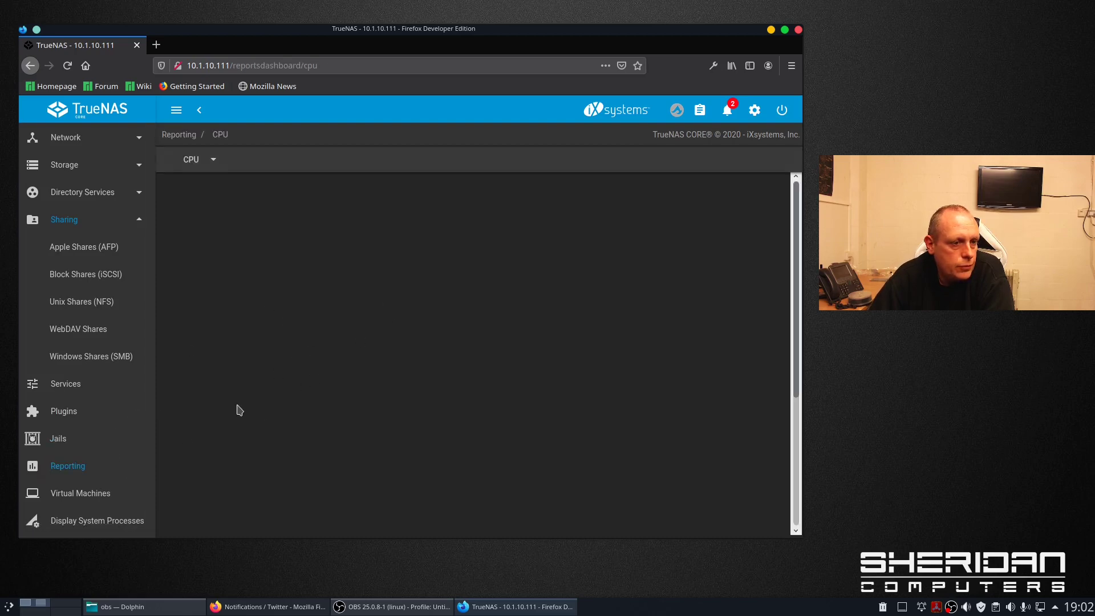
scroll(123, 408, "down", 2)
scroll(124, 407, "down", 2)
left_click(101, 446)
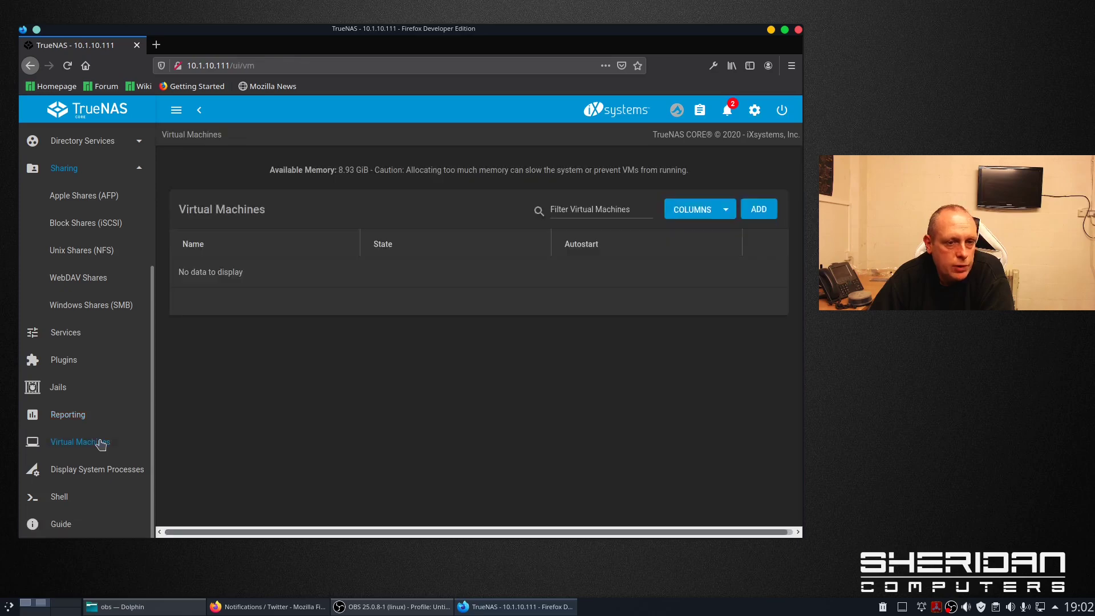
left_click(124, 471)
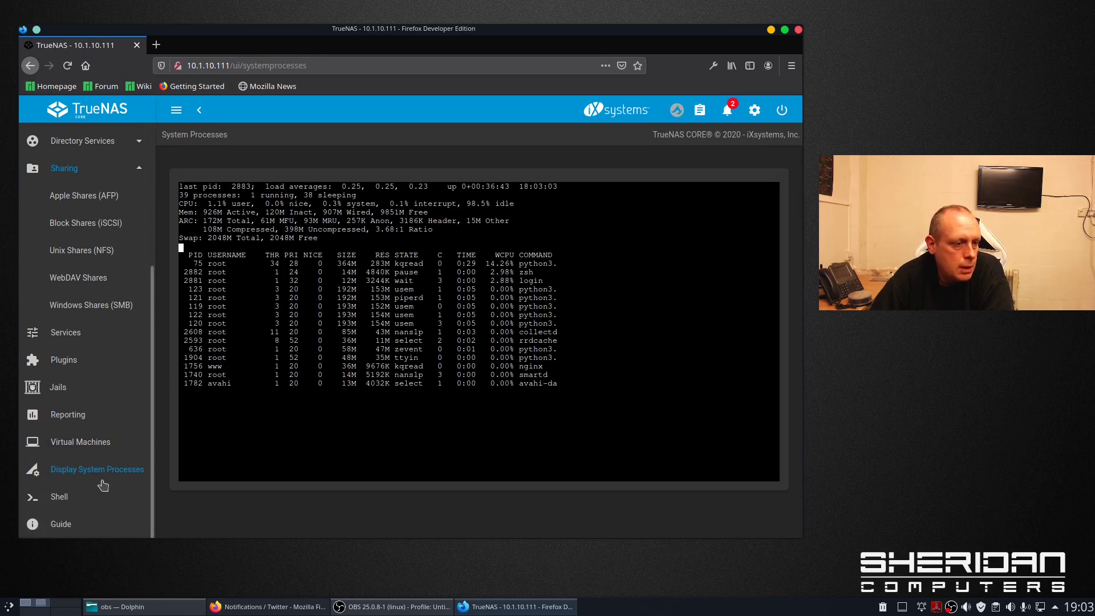
scroll(103, 485, "up", 3)
scroll(104, 485, "down", 3)
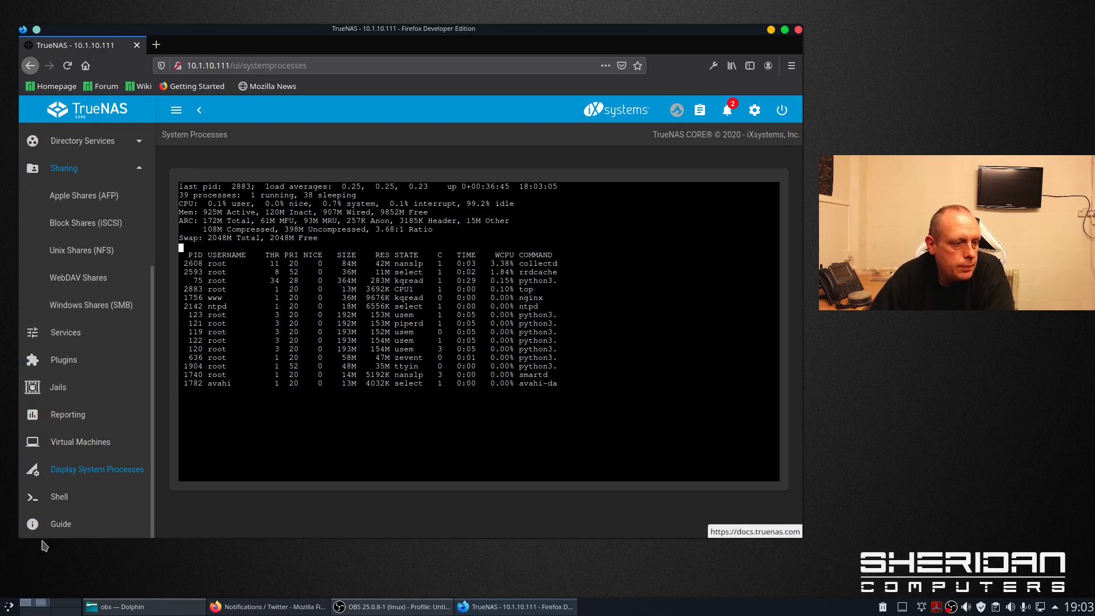
- Open the documentation Guide in a new tab and switch back to TrueNAS
left_click(63, 525)
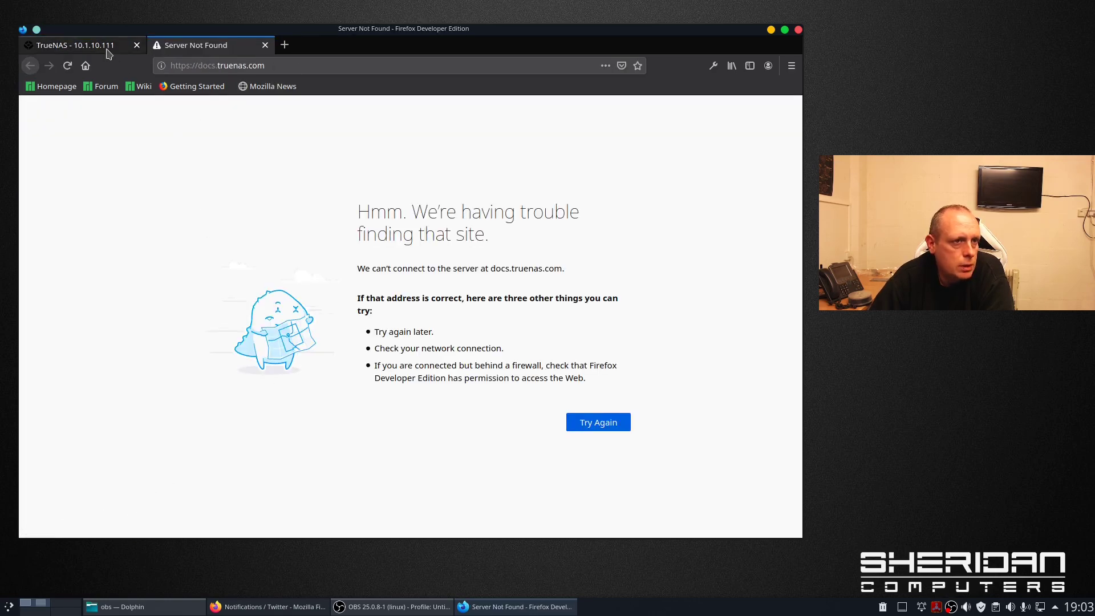
left_click(83, 47)
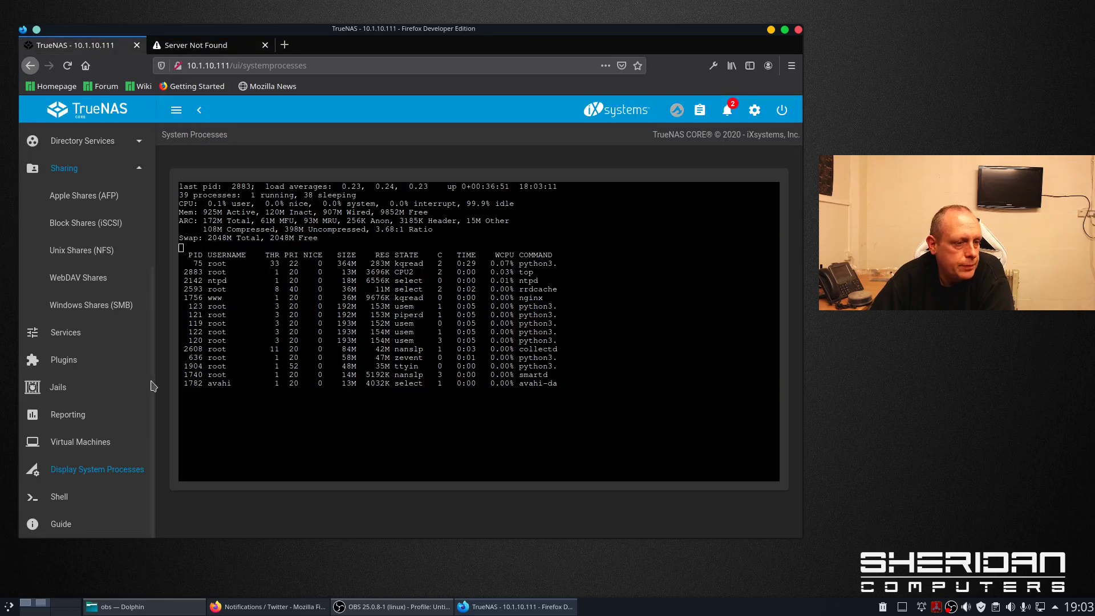
scroll(118, 443, "up", 4)
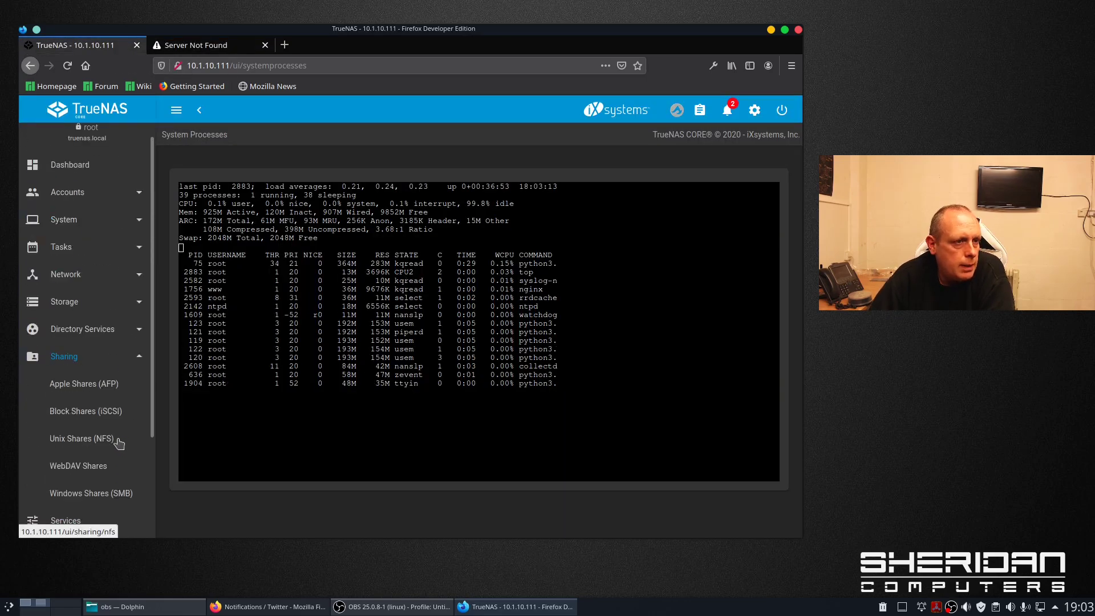
- Go back to the Dashboard showing uptime, CPU, memory and tank pool status
scroll(118, 443, "up", 1)
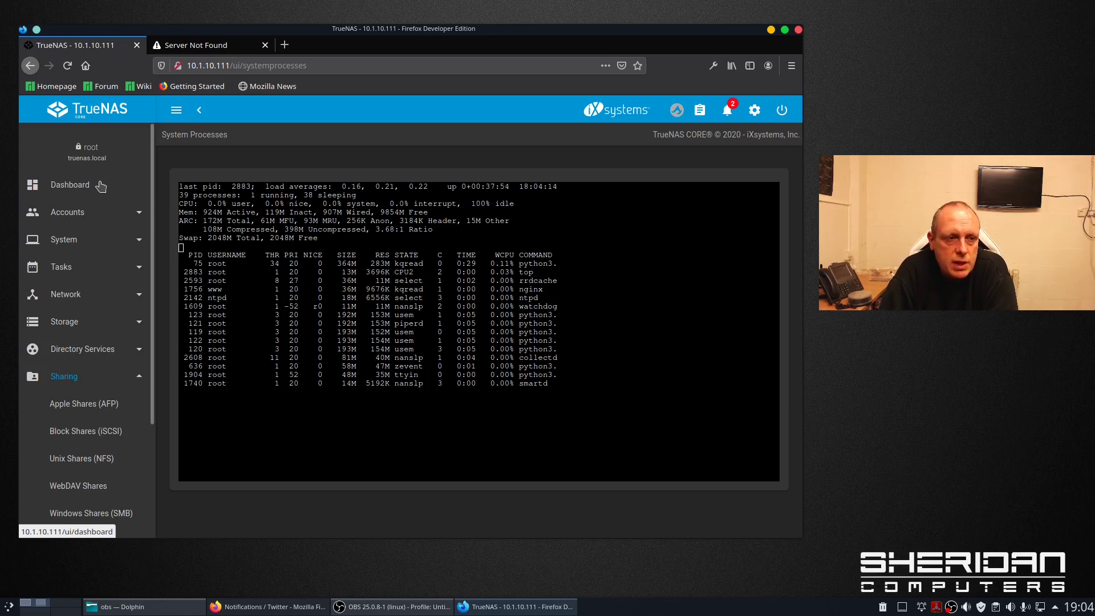
left_click(101, 185)
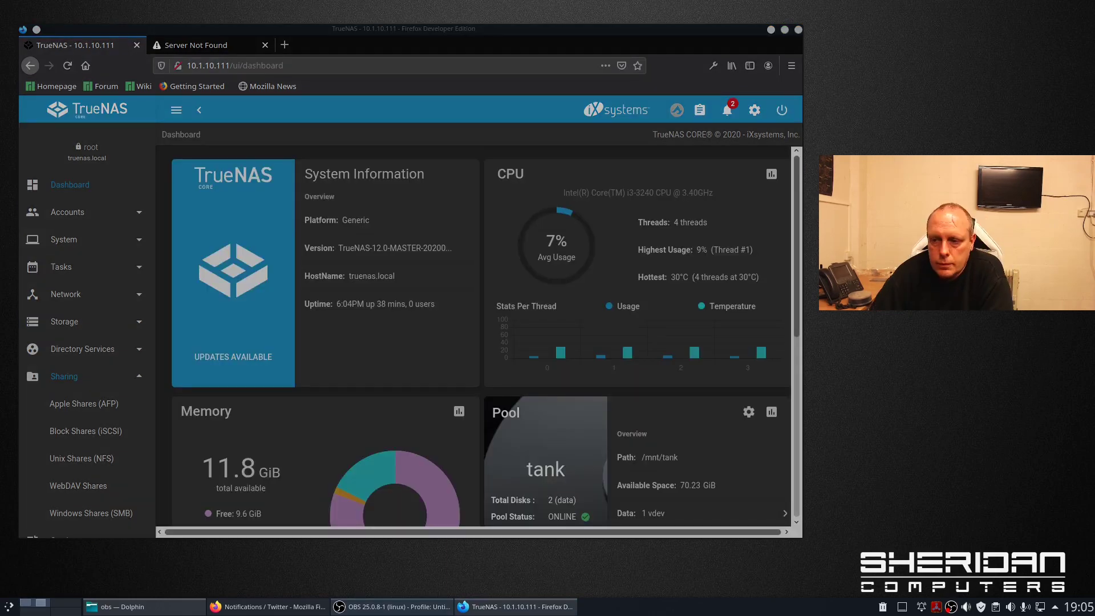